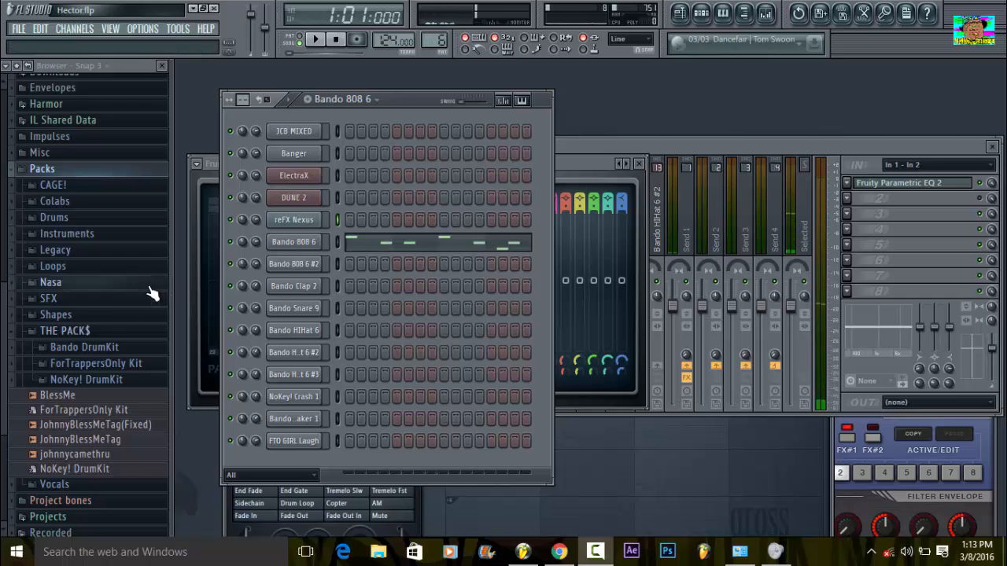
- Preview the Bando 808 6 sample from the Bando 808's folder of the Bando DrumKit, and collapse that folder
click(112, 350)
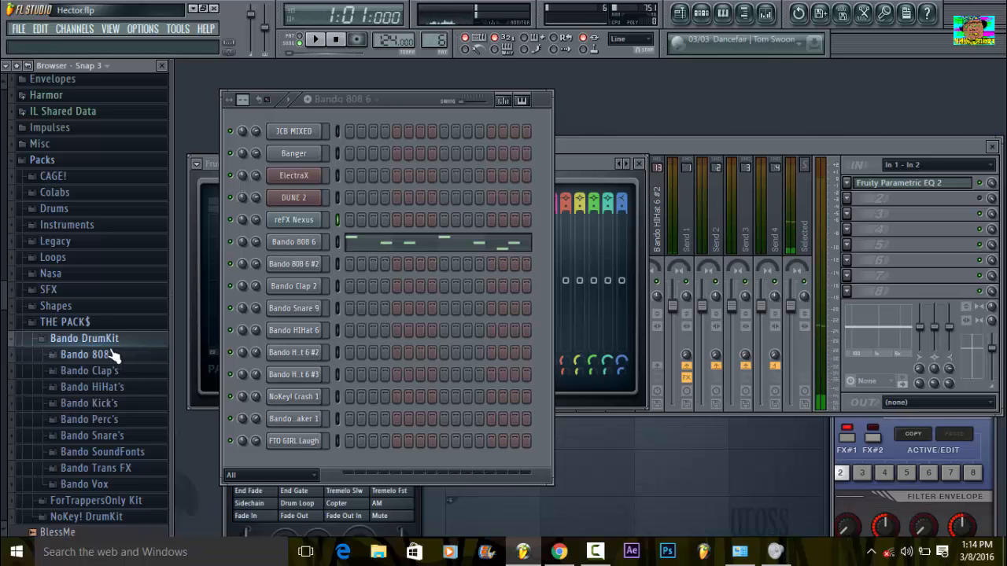
click(118, 355)
drag(4, 291, 3, 381)
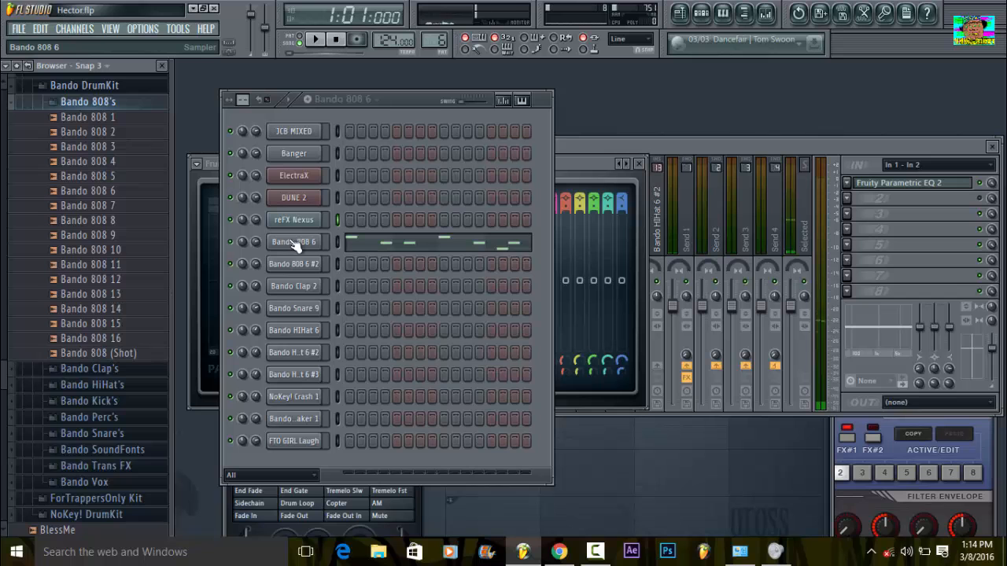
click(88, 193)
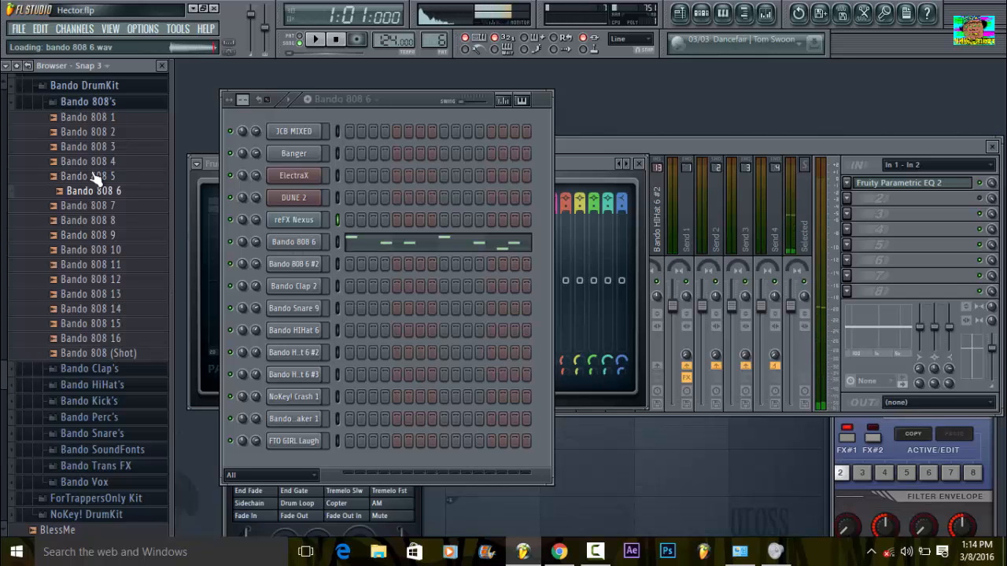
click(110, 103)
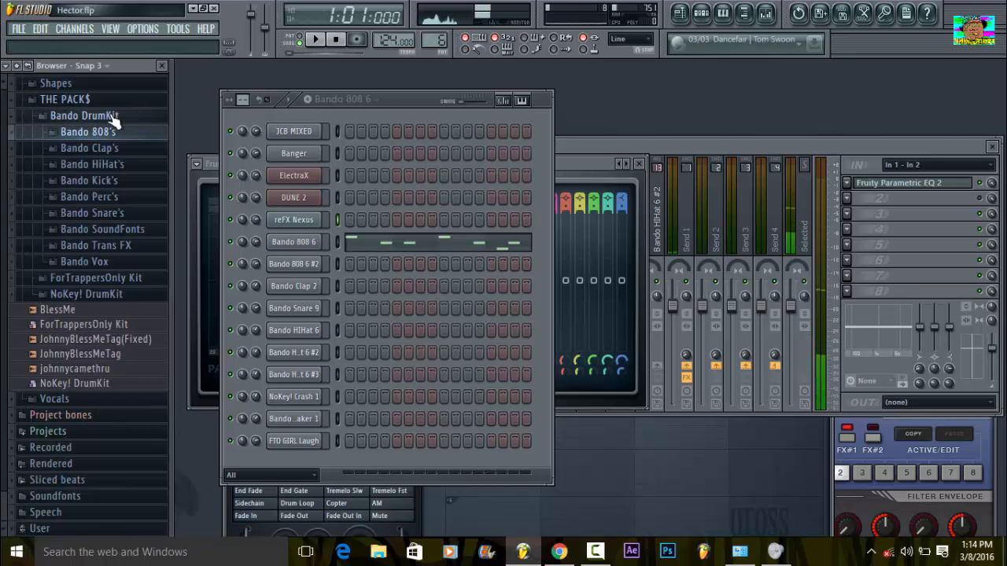
- Load the Bando 808 6 channel's sample into Edison and detect its pitch regions
click(313, 247)
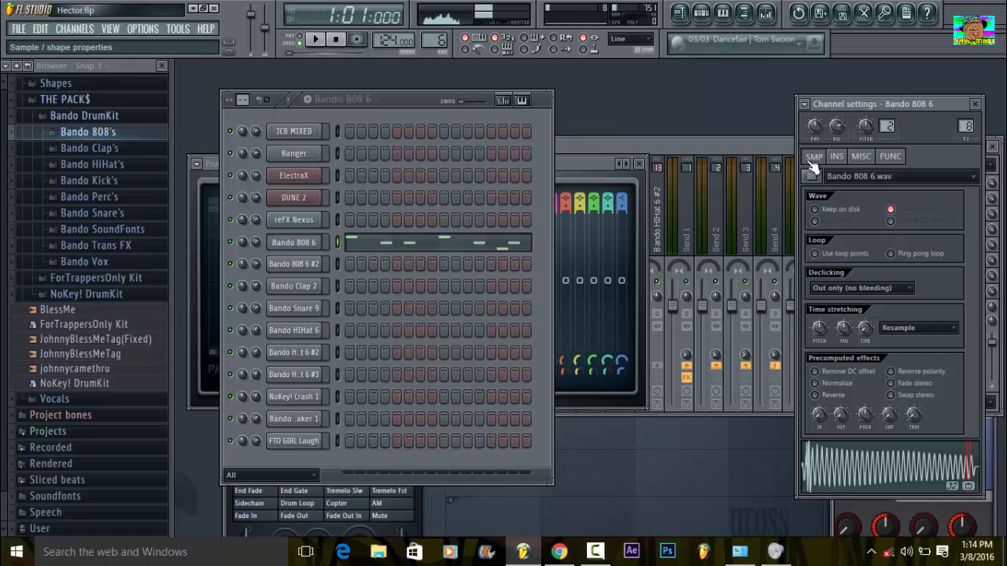
right_click(857, 464)
click(864, 455)
click(290, 225)
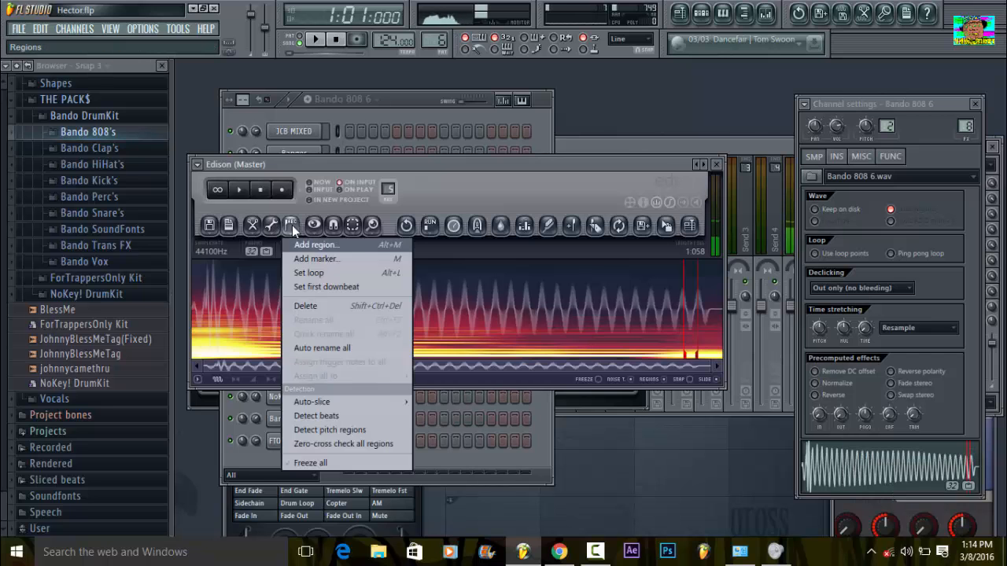
click(316, 429)
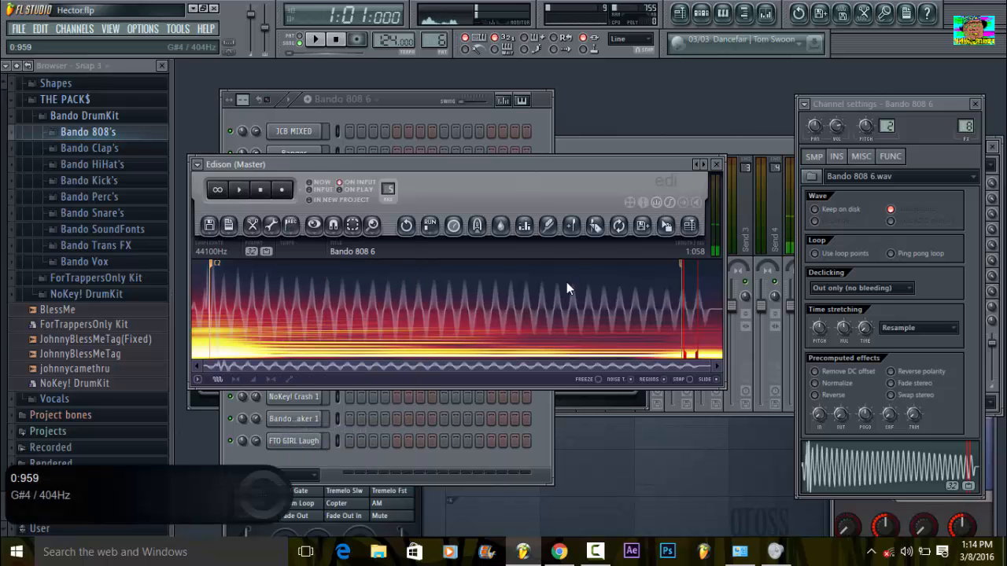
- Examine the Bando 808 6 notes over the whole pattern in the piano roll, and reopen the channel's settings
click(439, 100)
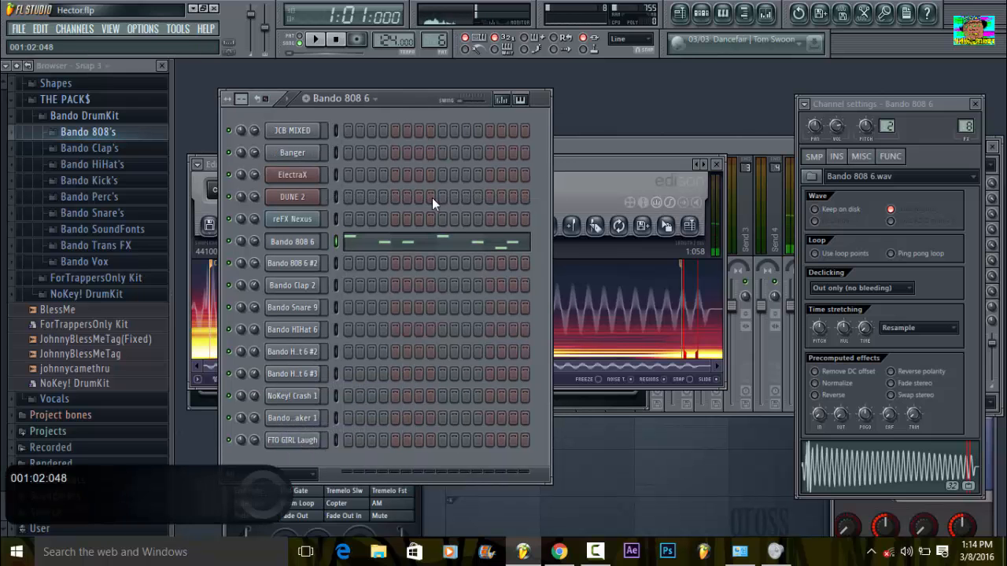
click(434, 241)
drag(399, 82, 811, 118)
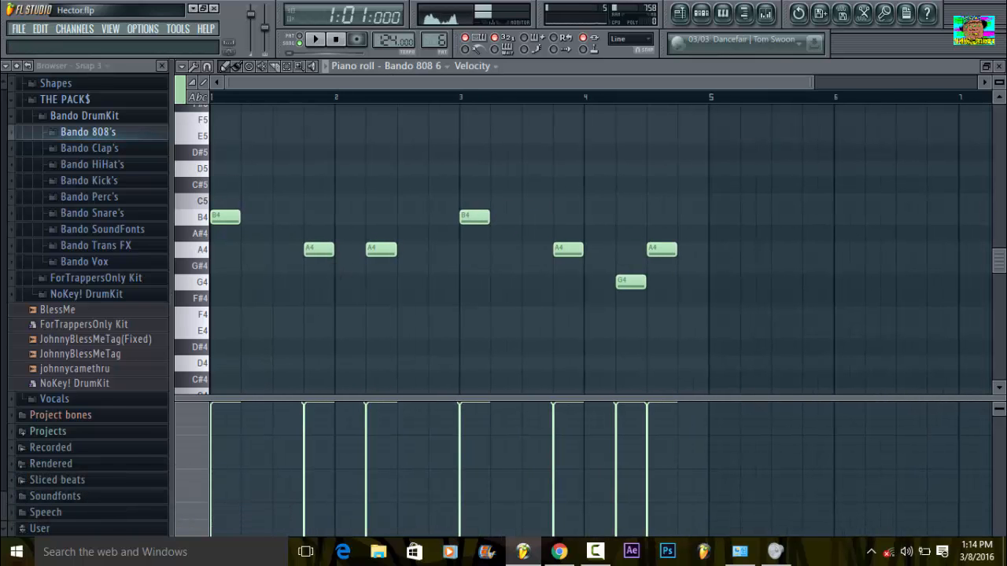
click(999, 67)
click(294, 243)
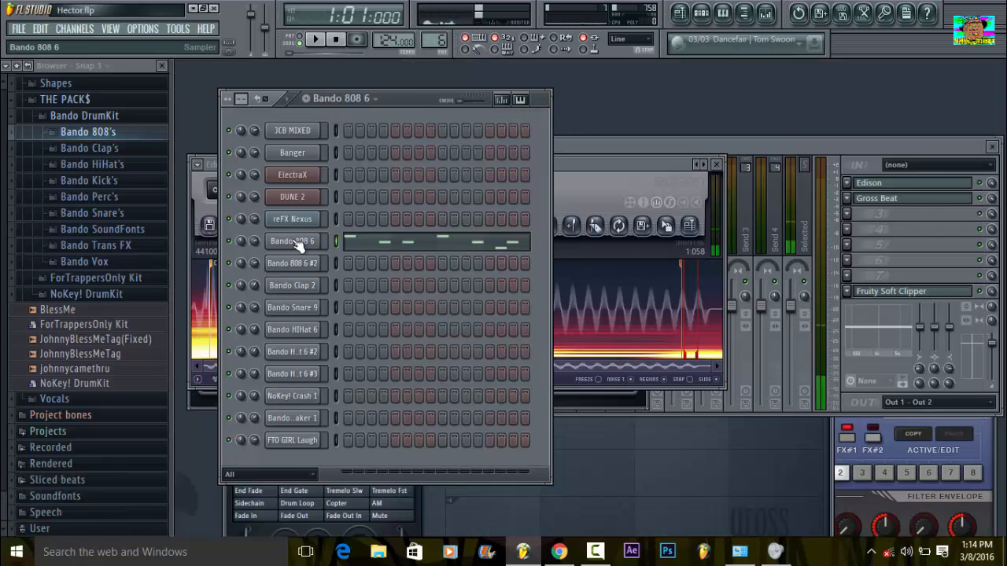
click(295, 242)
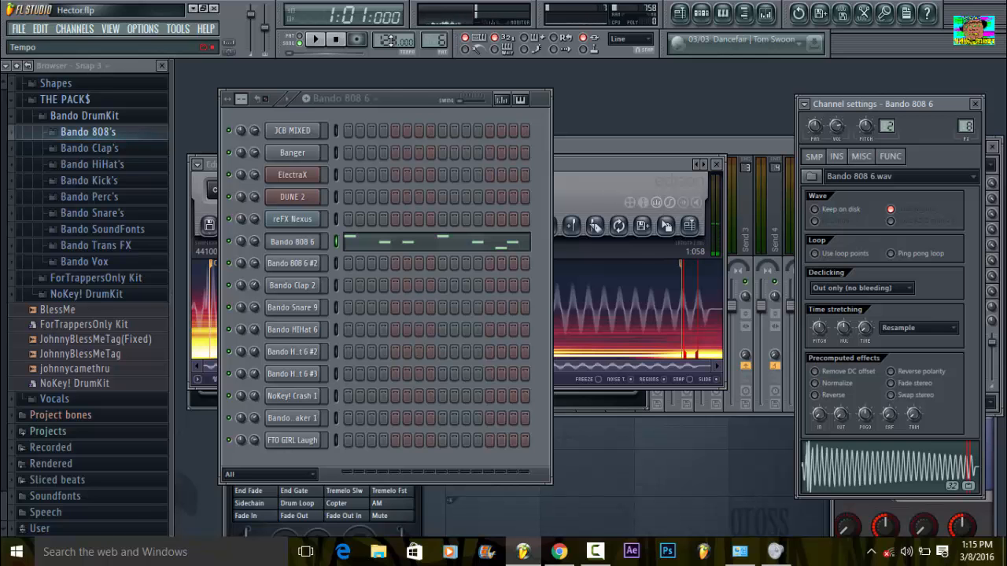
- Review the Bando 808 6 note sequence in the piano roll once more and close it
click(441, 246)
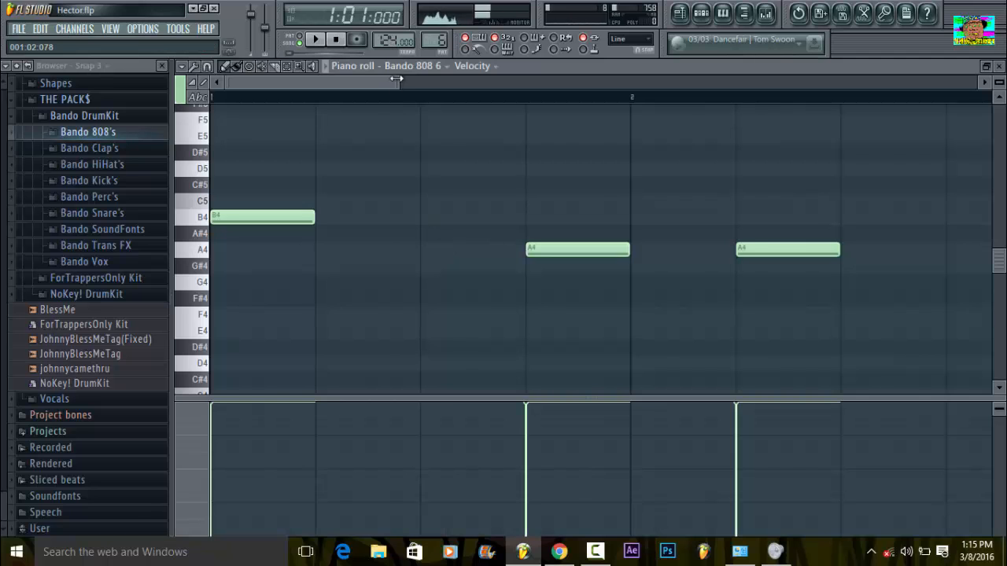
drag(397, 79, 659, 84)
click(999, 67)
- Look at the reFX Nexus instrument, and inspect the MISC and FUNC settings of the Bando 808 6 channel
click(311, 223)
click(402, 111)
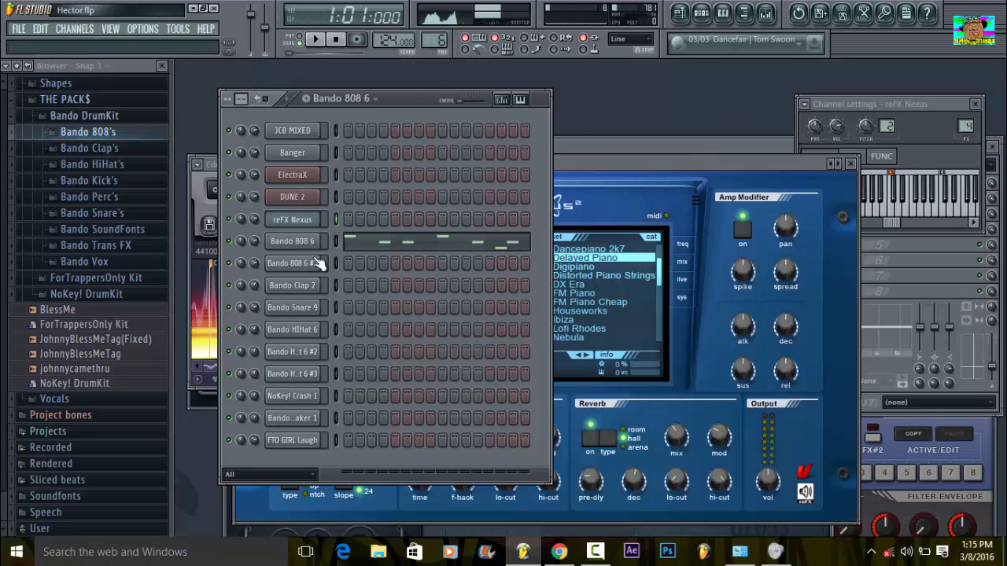
click(310, 243)
click(868, 159)
click(890, 161)
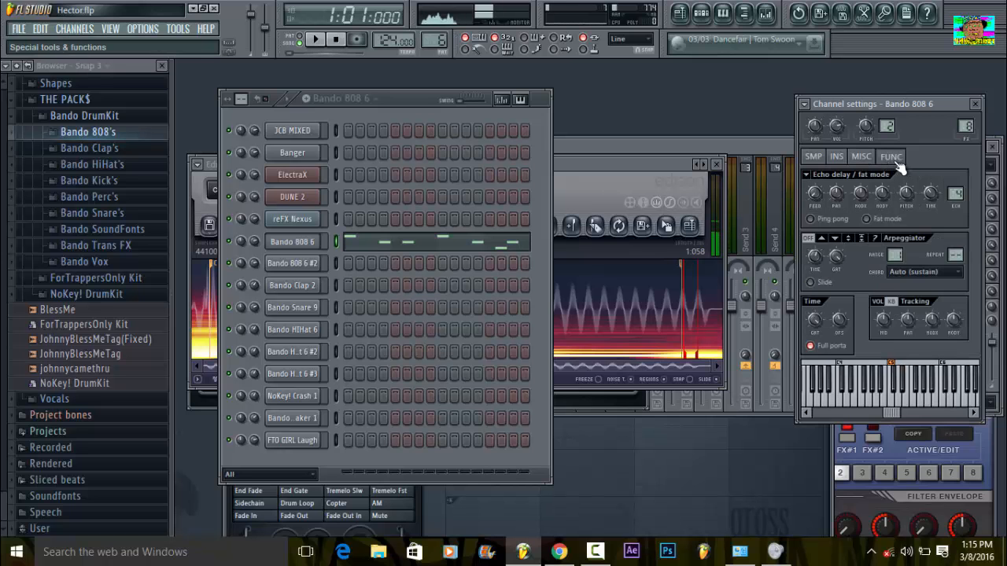
click(308, 244)
click(307, 243)
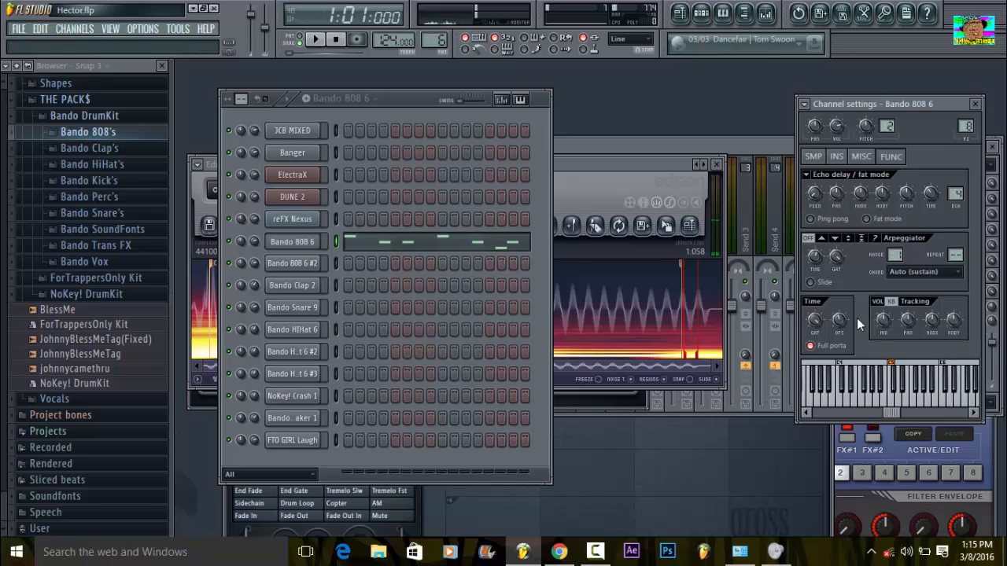
- Play back the Bando 808 6 pattern in the piano roll with all its notes in view, and close the piano roll
click(446, 243)
drag(395, 82, 791, 162)
key(space)
key(space)
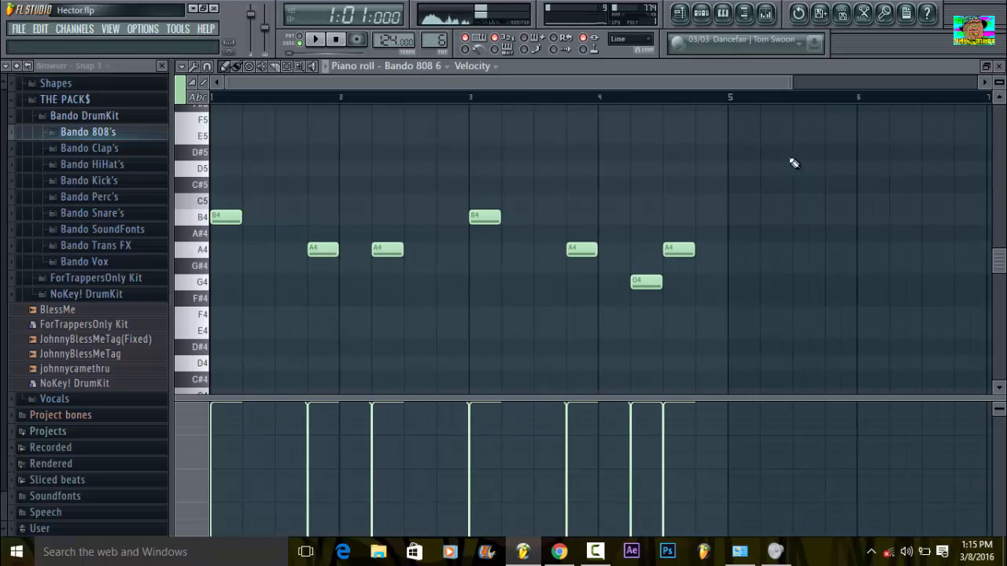
click(326, 66)
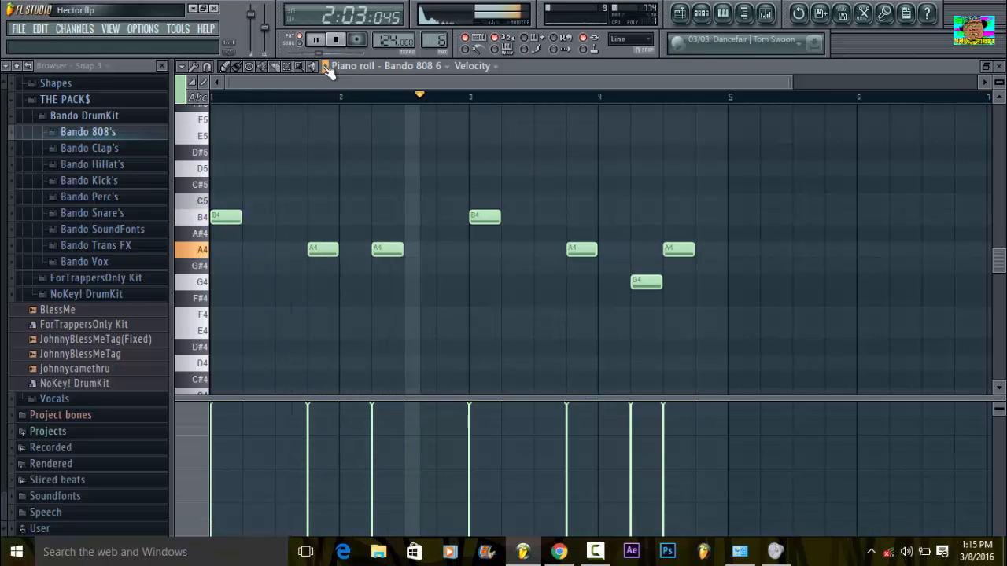
key(space)
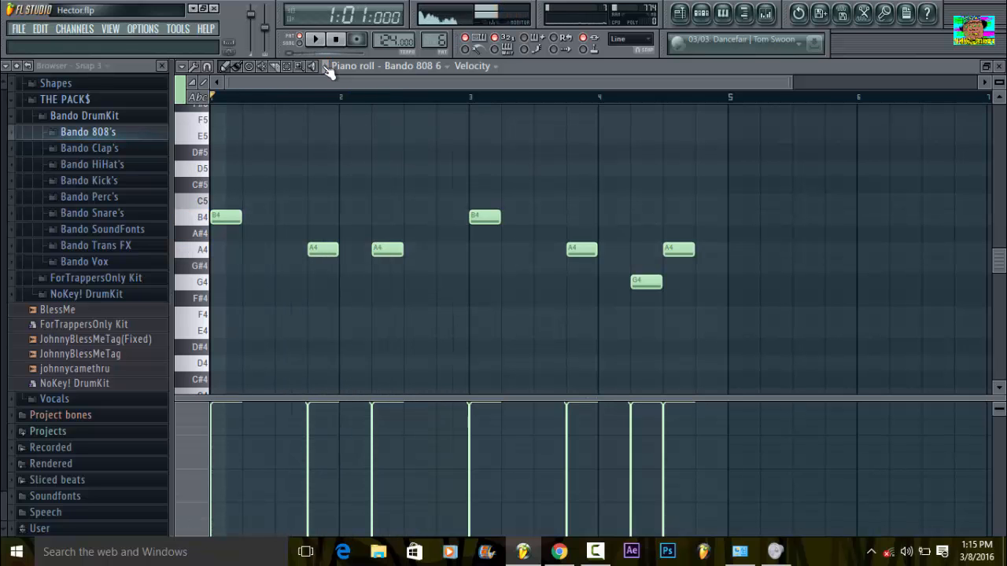
click(1000, 69)
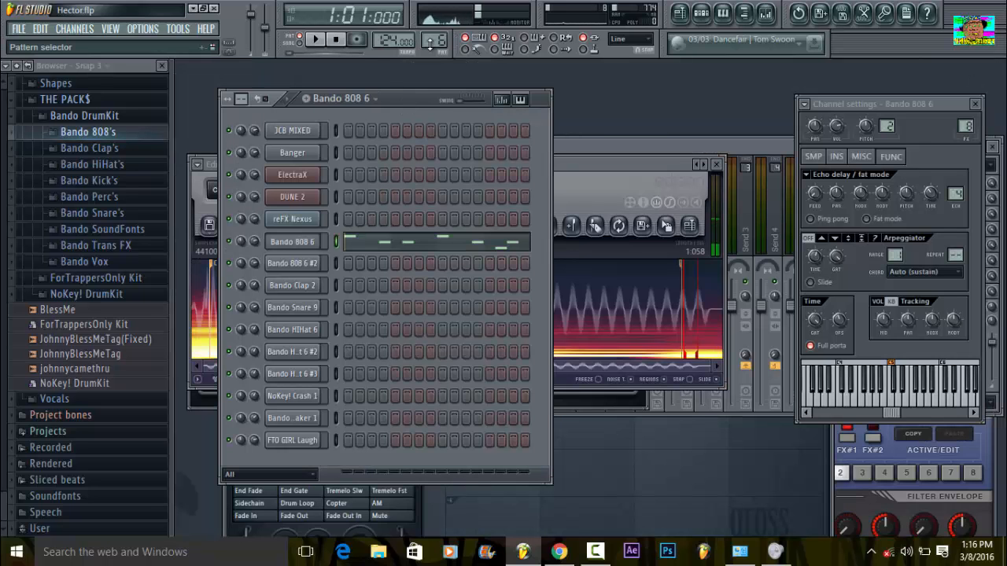
- Switch to pattern 7 and play back the Bando 808 6 #2 notes in the piano roll
drag(429, 43, 430, 35)
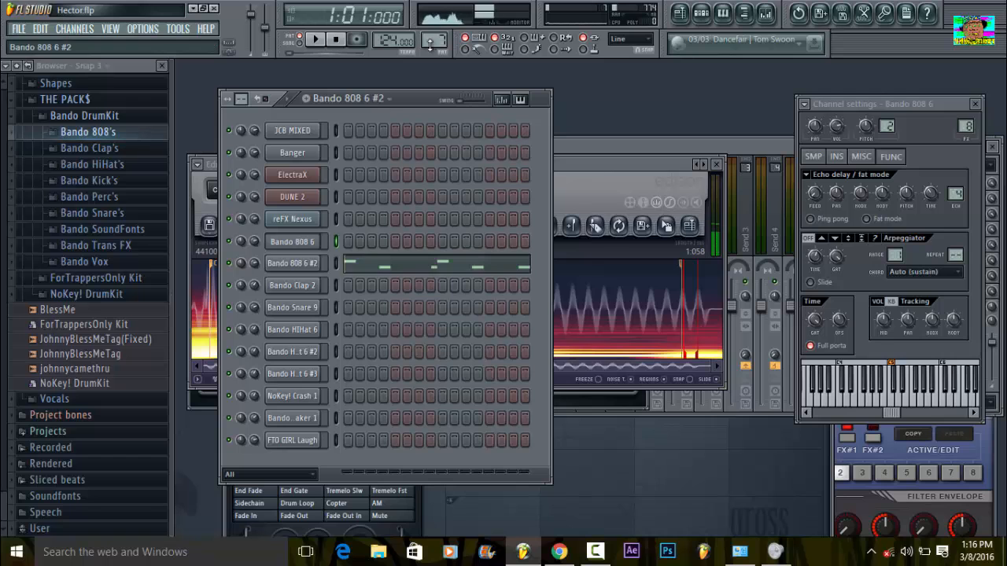
click(425, 266)
drag(398, 82, 754, 140)
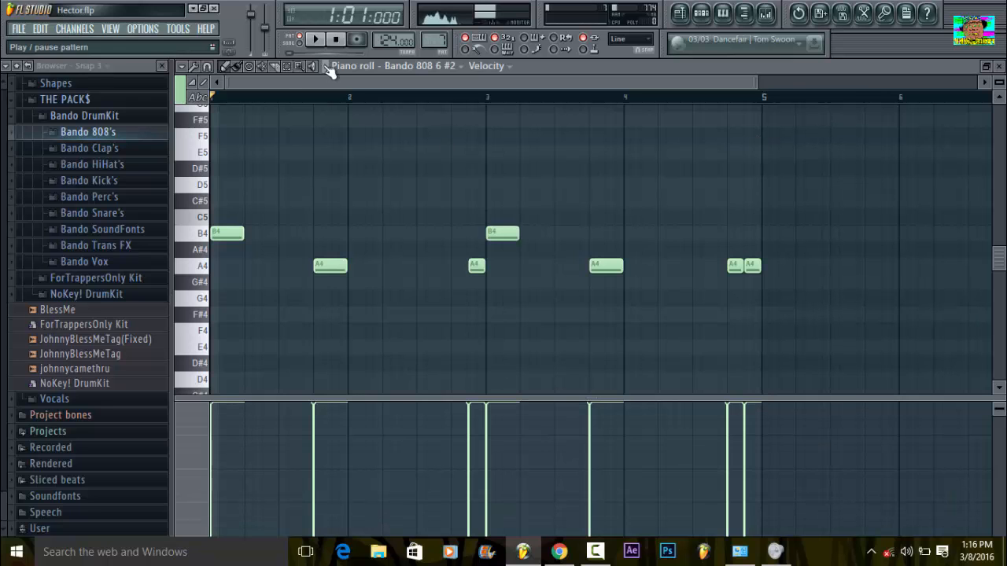
key(space)
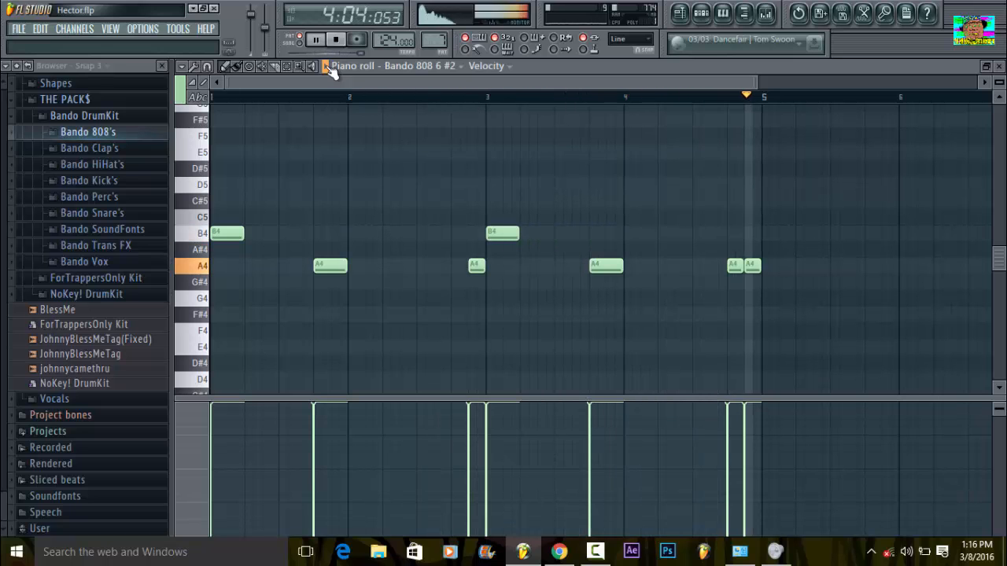
key(space)
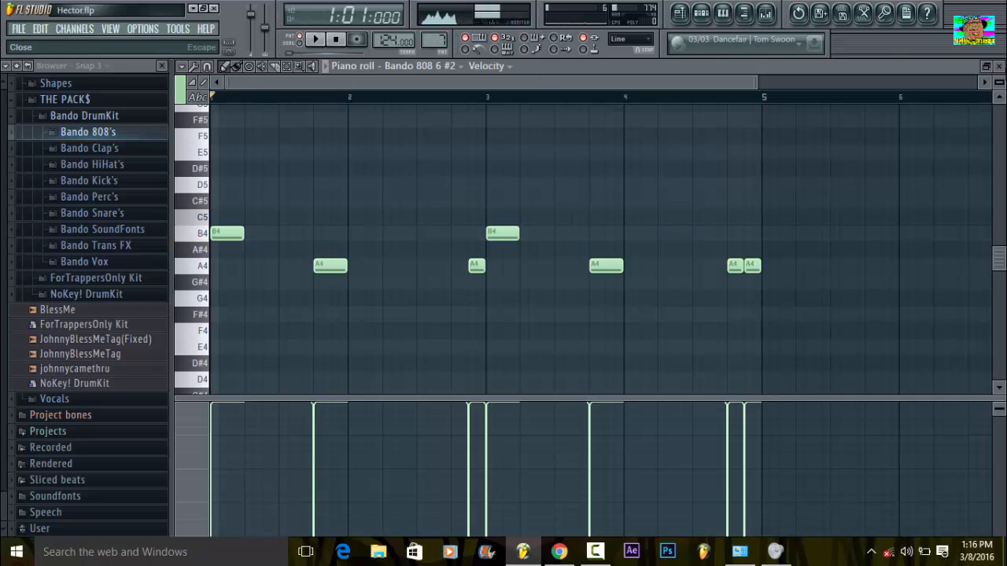
click(999, 66)
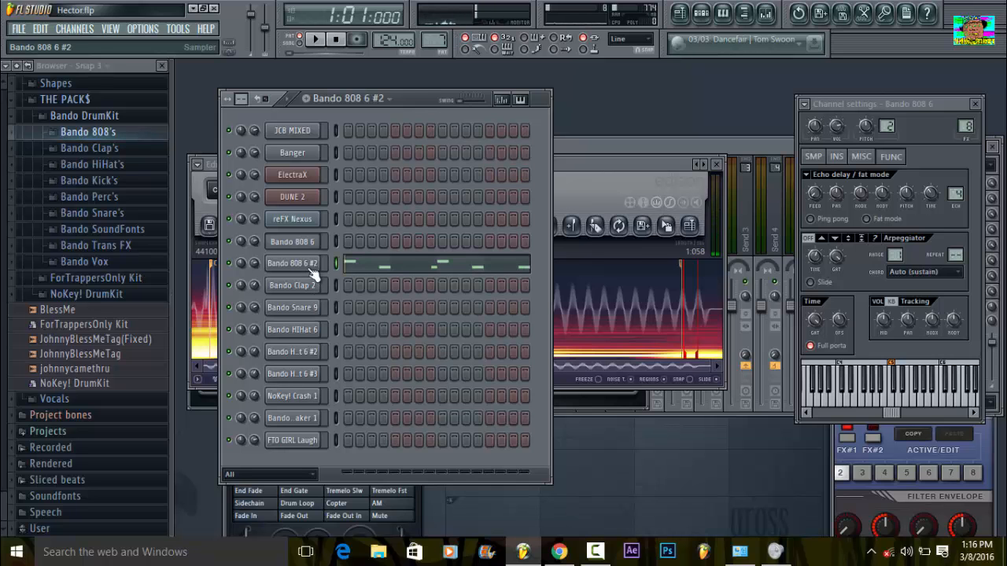
- Switch to pattern 8 and preview the Bando Clap 2 sample from the Bando Clap's folder
scroll(439, 47, down, 2)
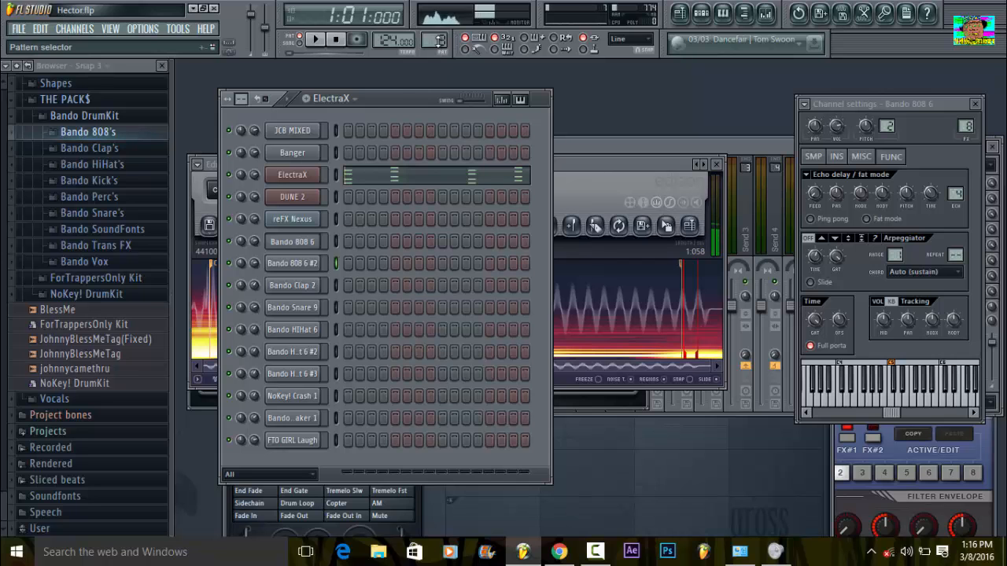
scroll(441, 35, up, 5)
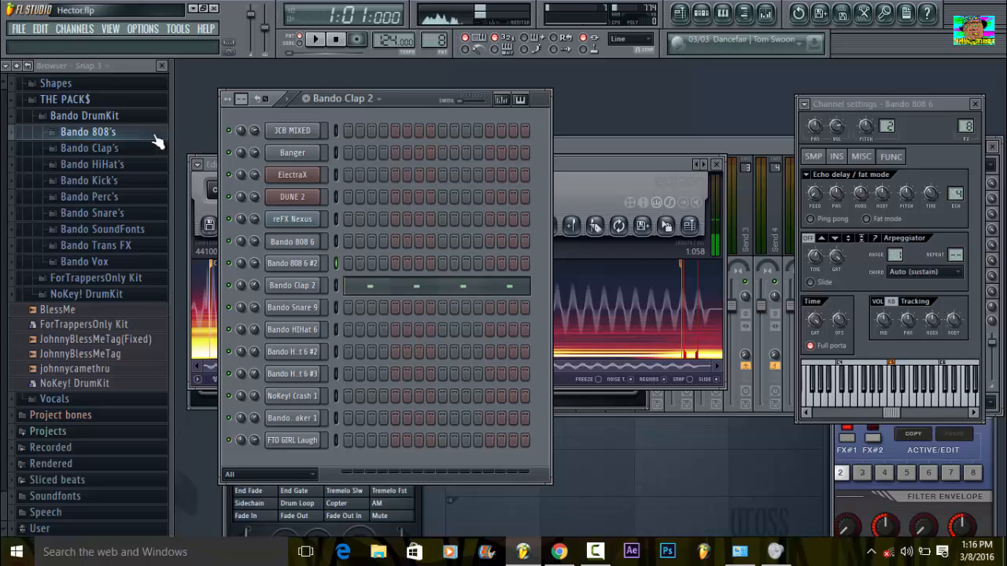
click(126, 149)
click(111, 183)
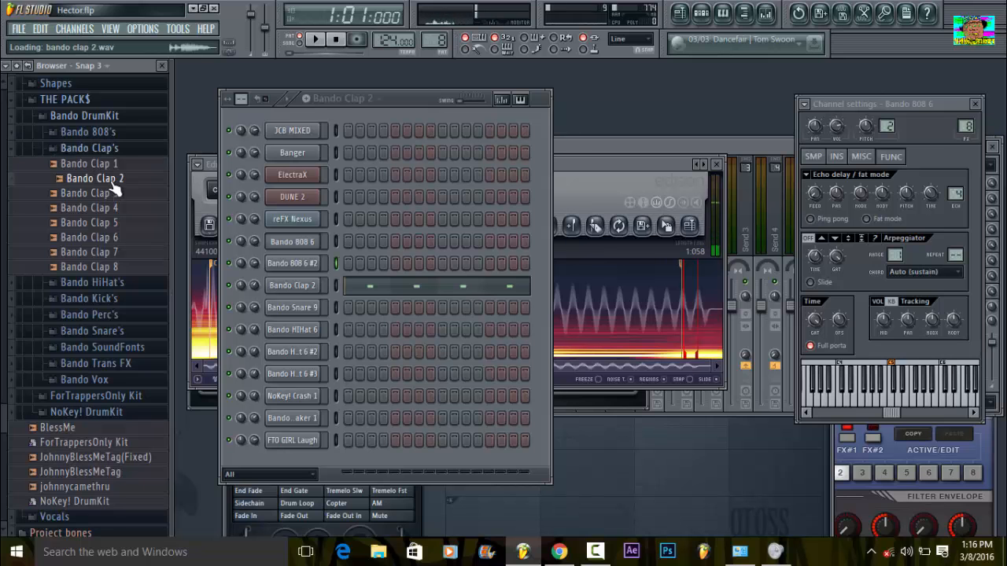
- Play back the full Bando Clap 2 pattern in the piano roll and close it
click(366, 290)
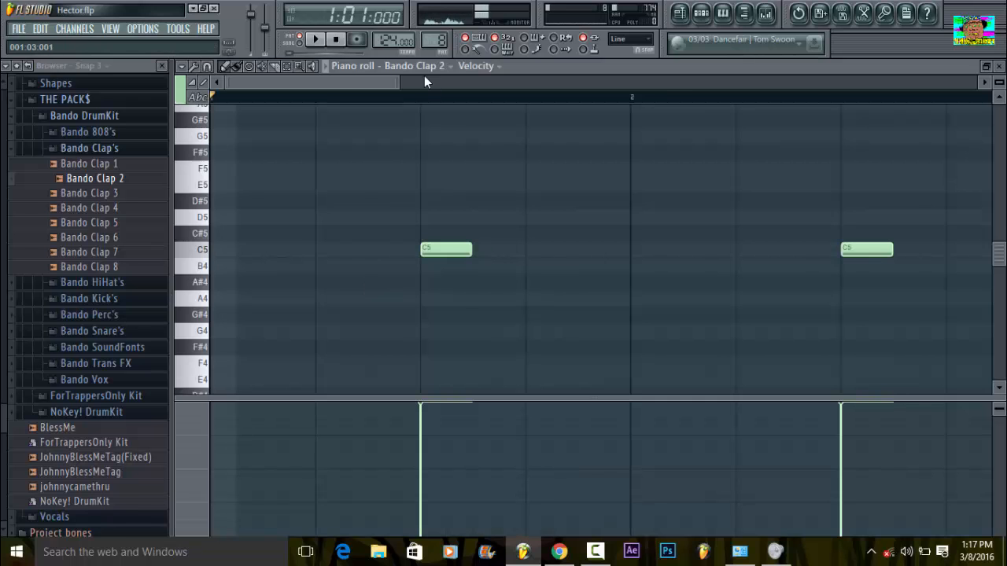
scroll(435, 74, down, 3)
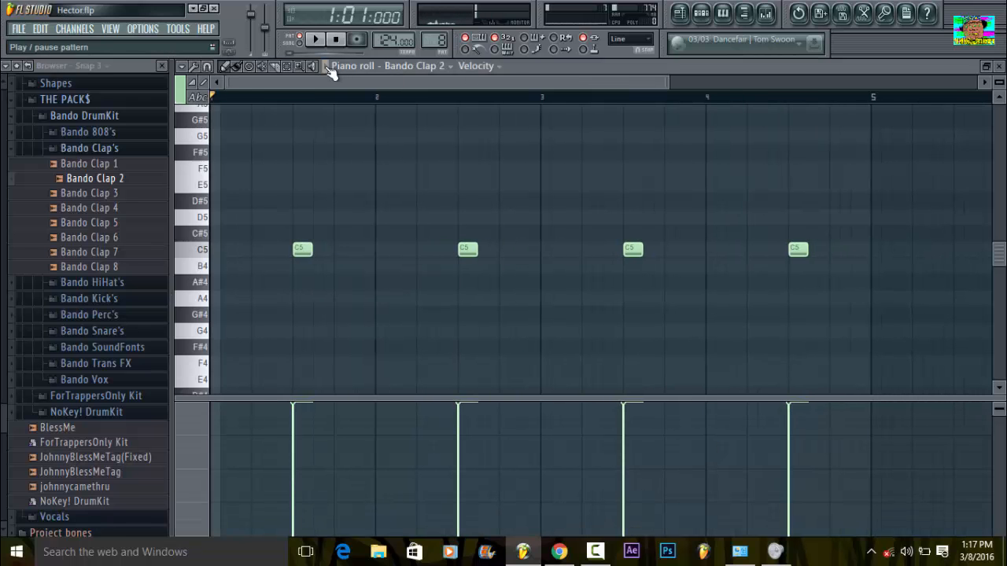
key(space)
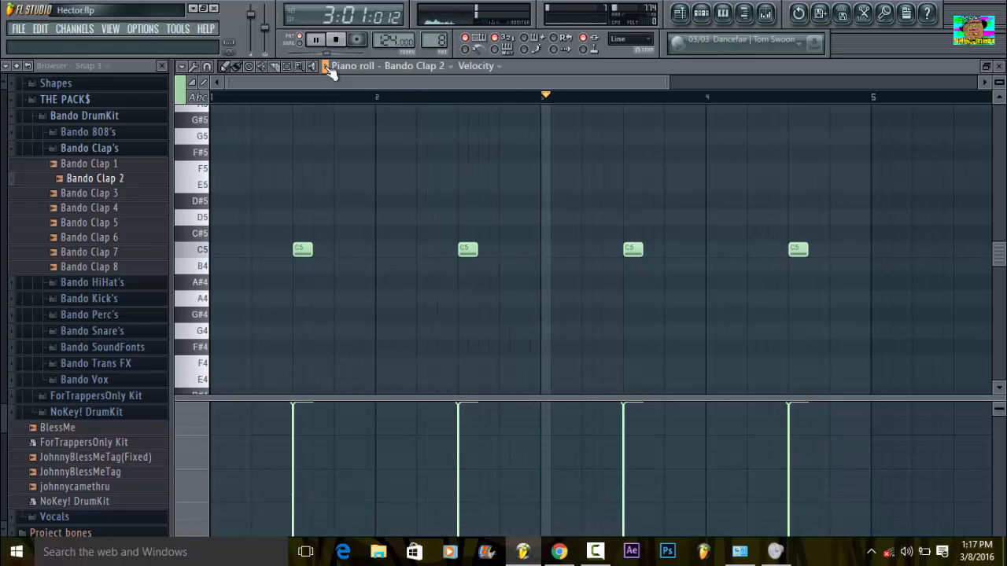
key(space)
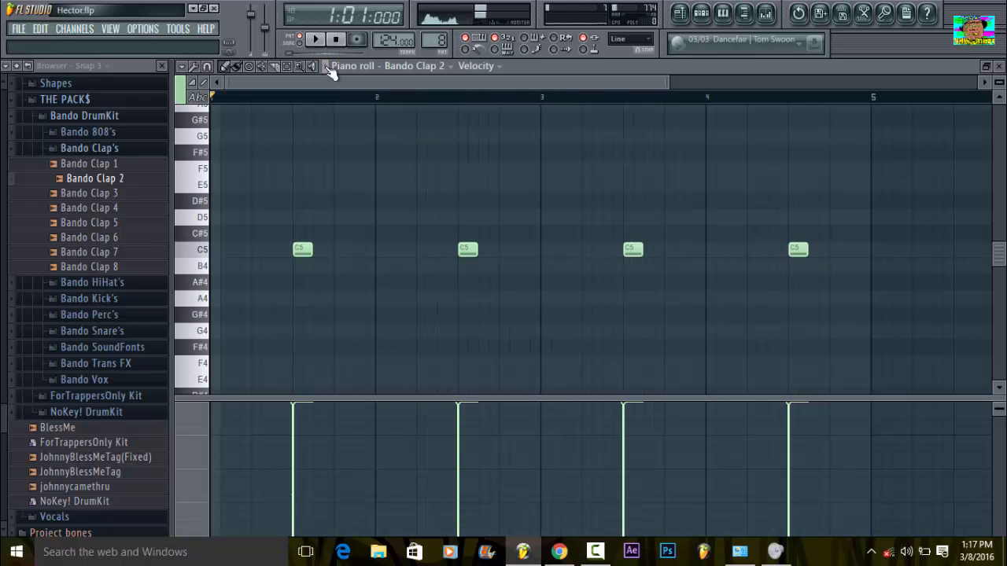
click(999, 67)
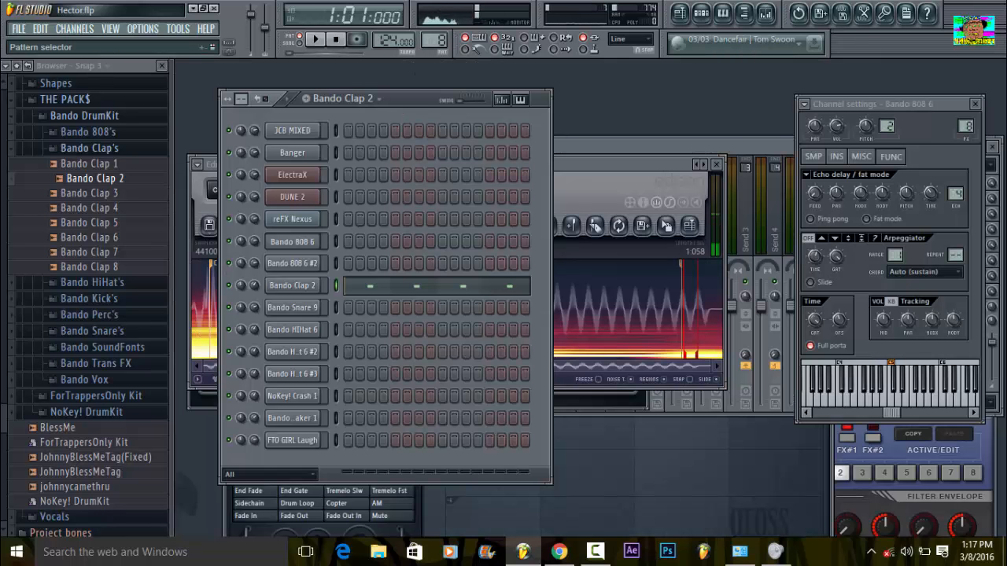
- Switch to pattern 9 and open the Bando Snare 9 notes in the piano roll with all of them in view
drag(432, 46, 434, 41)
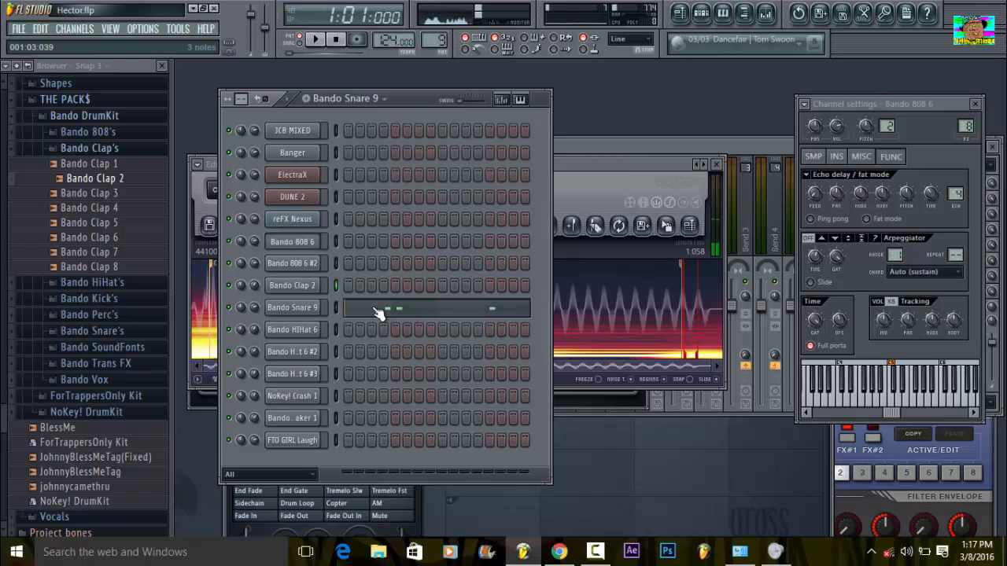
click(144, 152)
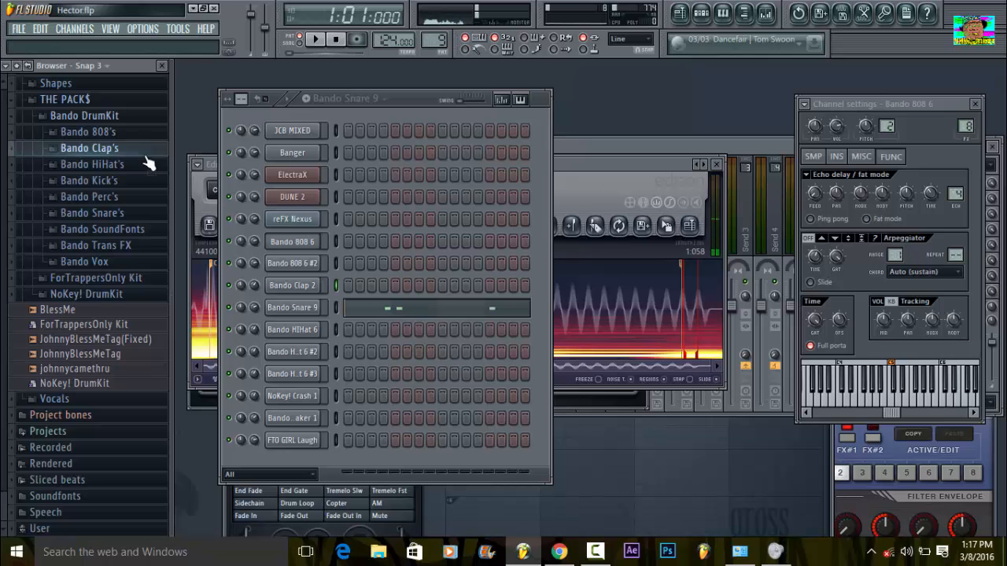
click(395, 312)
scroll(846, 133, down, 3)
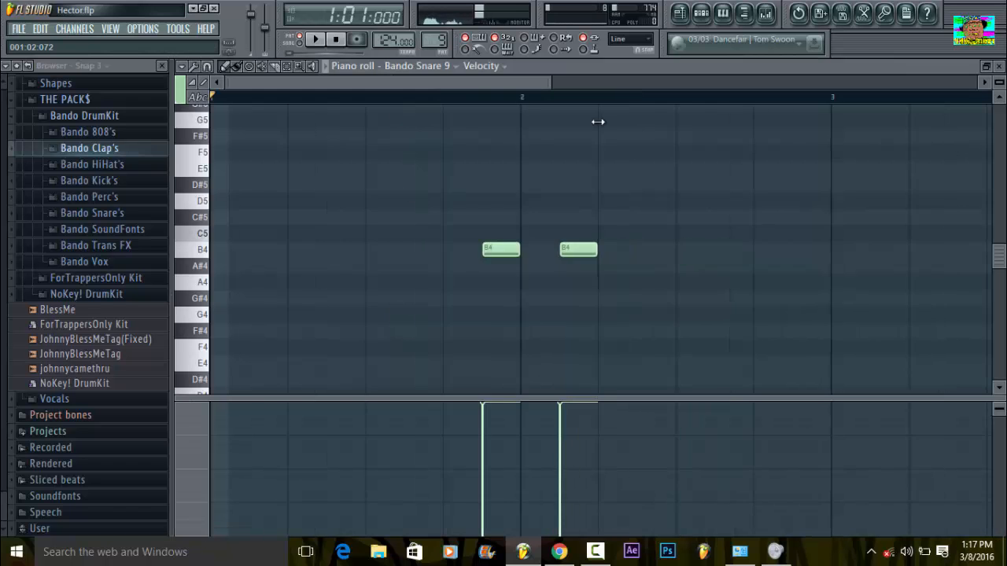
scroll(849, 138, down, 2)
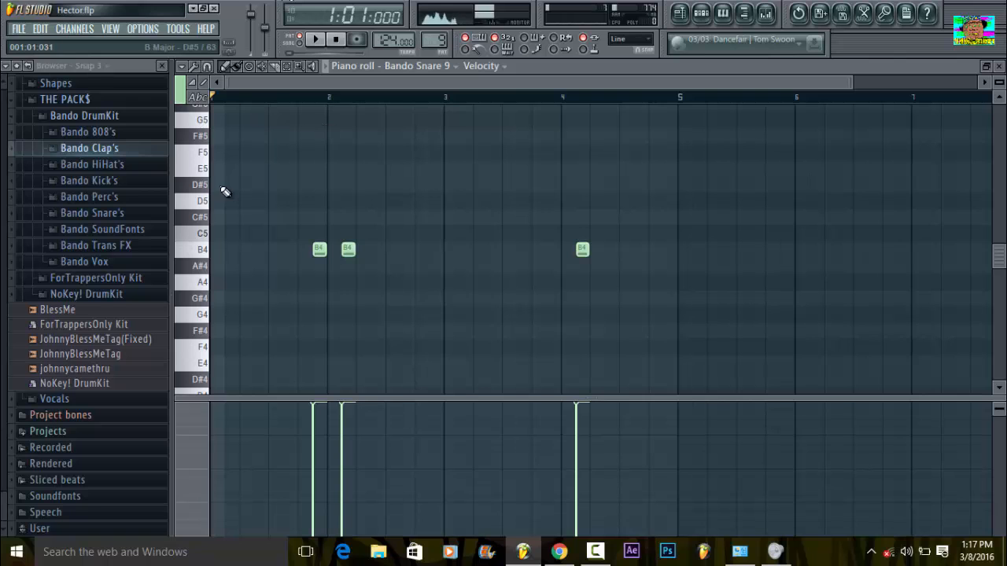
- Preview the Bando Snare 9 sample from the Bando Snare's folder and play back its pattern
click(128, 213)
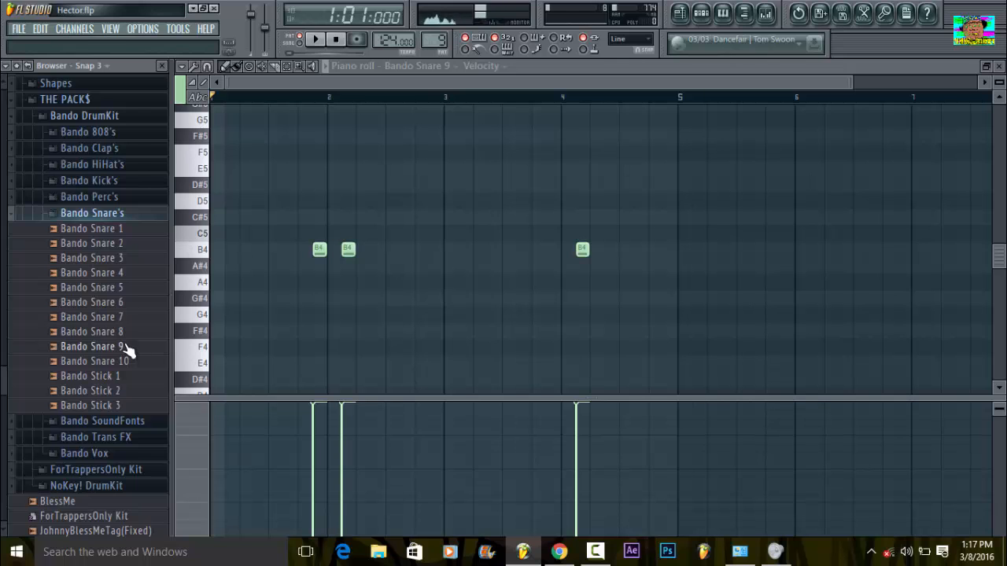
click(126, 348)
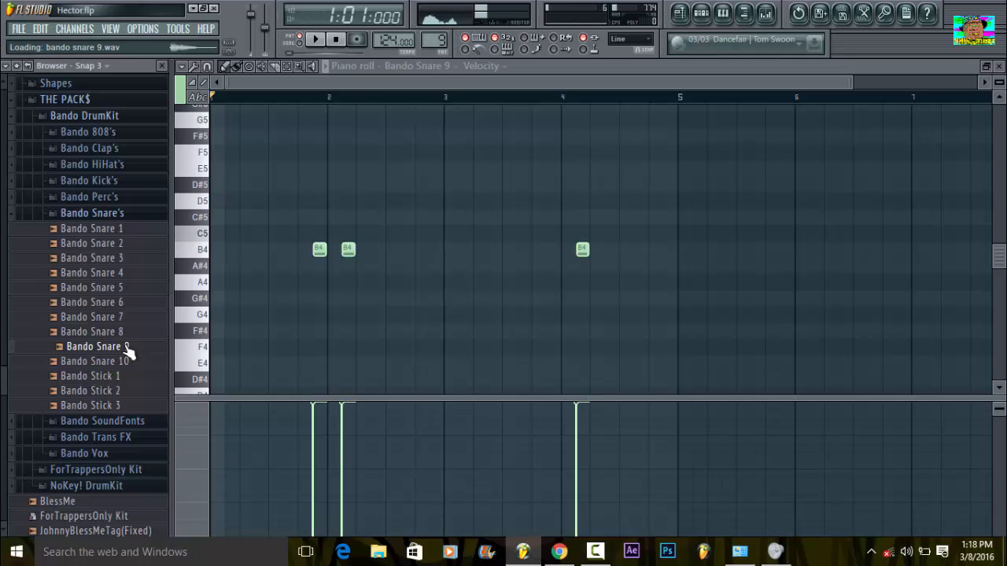
key(space)
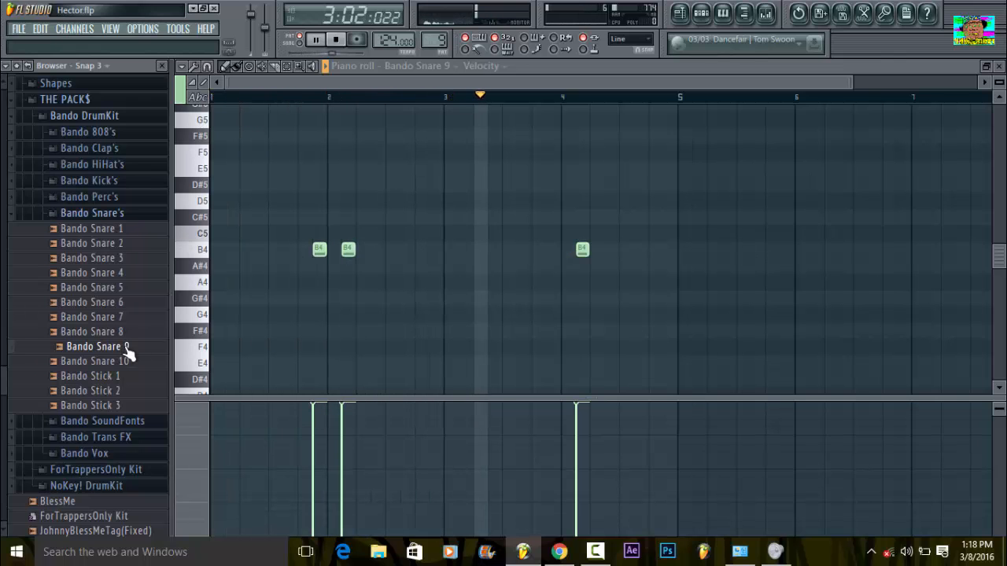
key(space)
- Try an extra B4 snare note just before bar 4, remove it, and close the piano roll
click(553, 250)
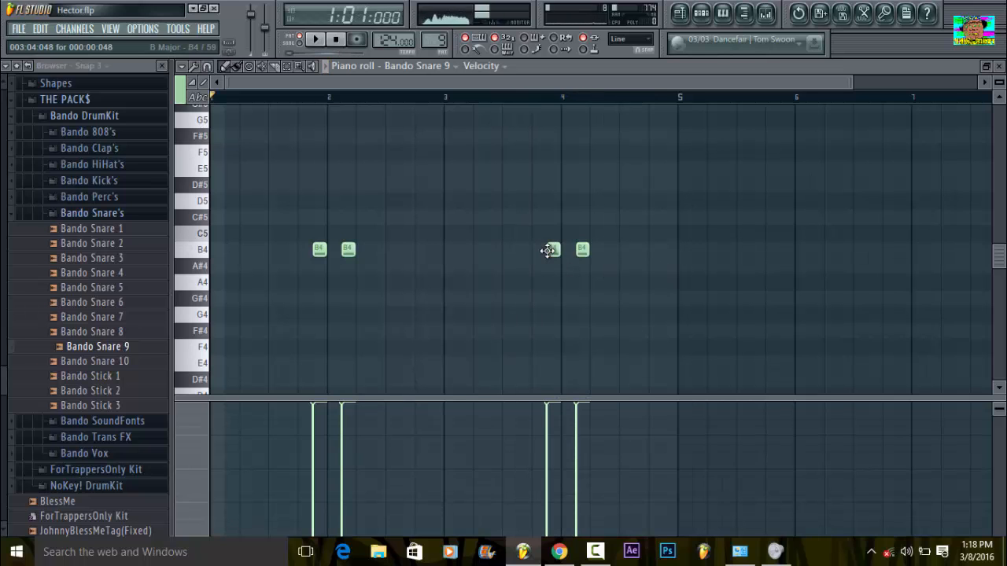
right_click(551, 250)
click(999, 66)
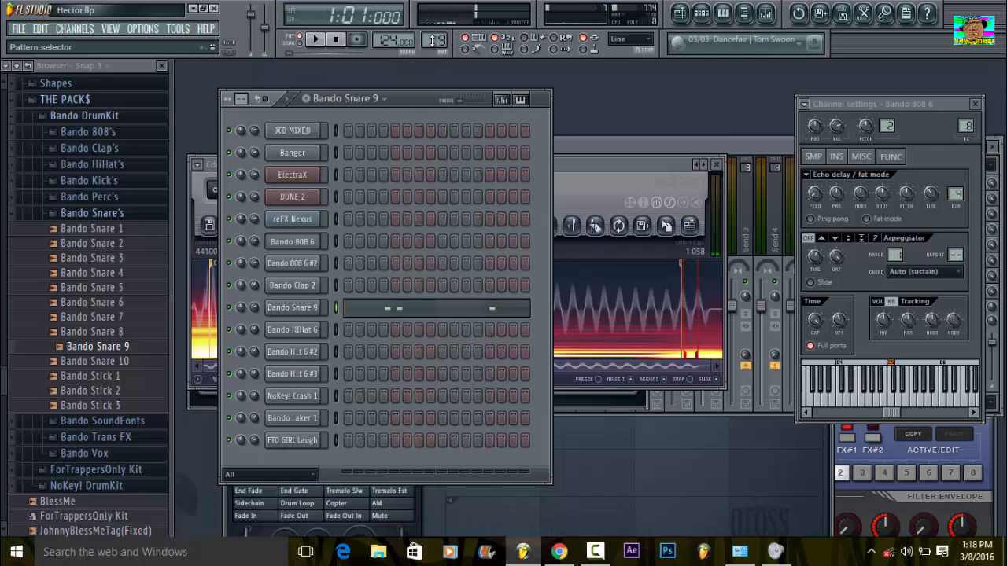
- Switch to pattern 10 and open the Bando HIHat 6 notes in the piano roll, showing all four bars
scroll(433, 41, up, 1)
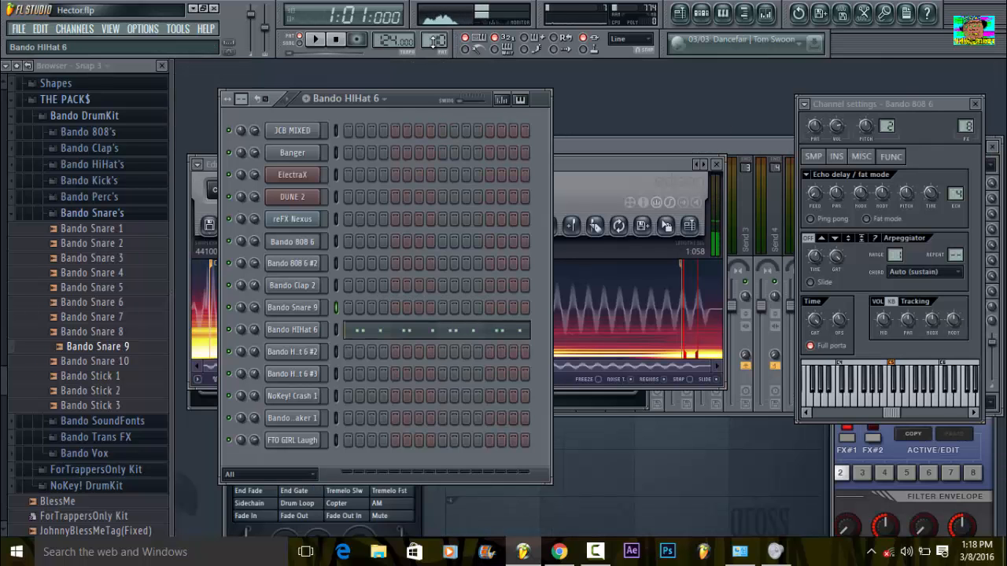
click(373, 333)
drag(394, 84, 605, 84)
- Collapse the Bando Snare's folder and preview the Bando HIHat 6 sample from the Bando HiHat's folder
click(108, 215)
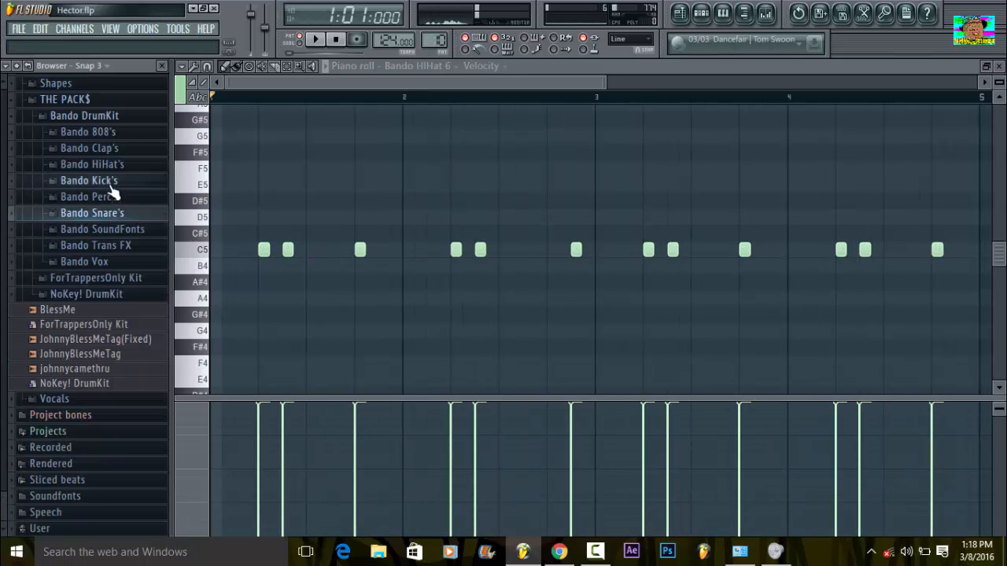
click(110, 181)
click(111, 180)
click(117, 167)
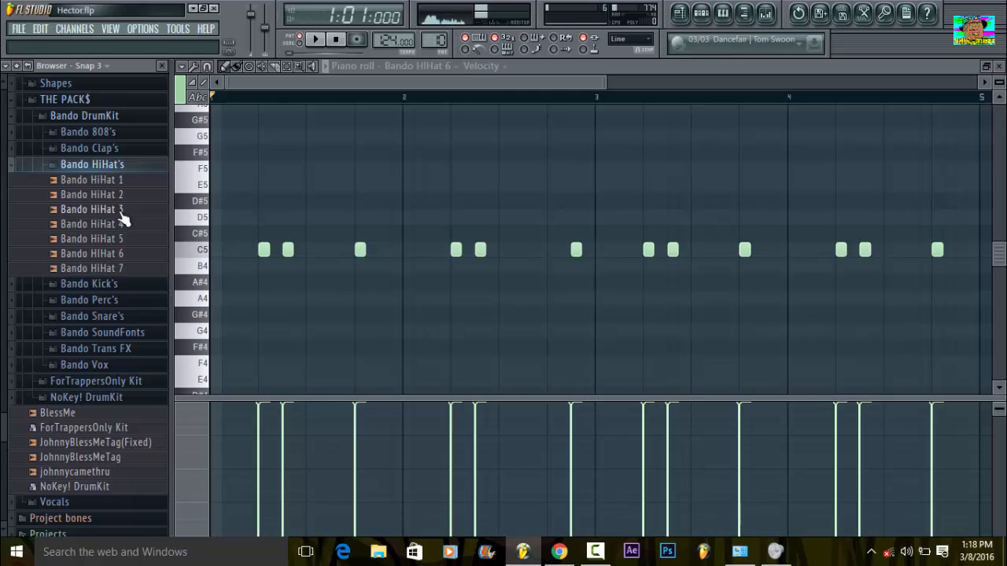
click(126, 255)
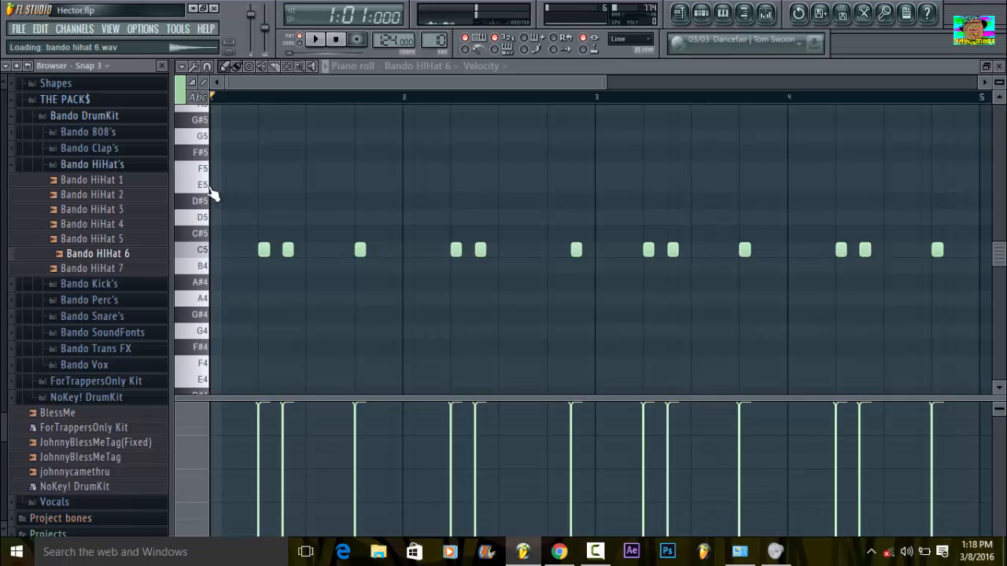
- Play back the Bando HIHat 6 pattern and close the piano roll
click(325, 65)
key(space)
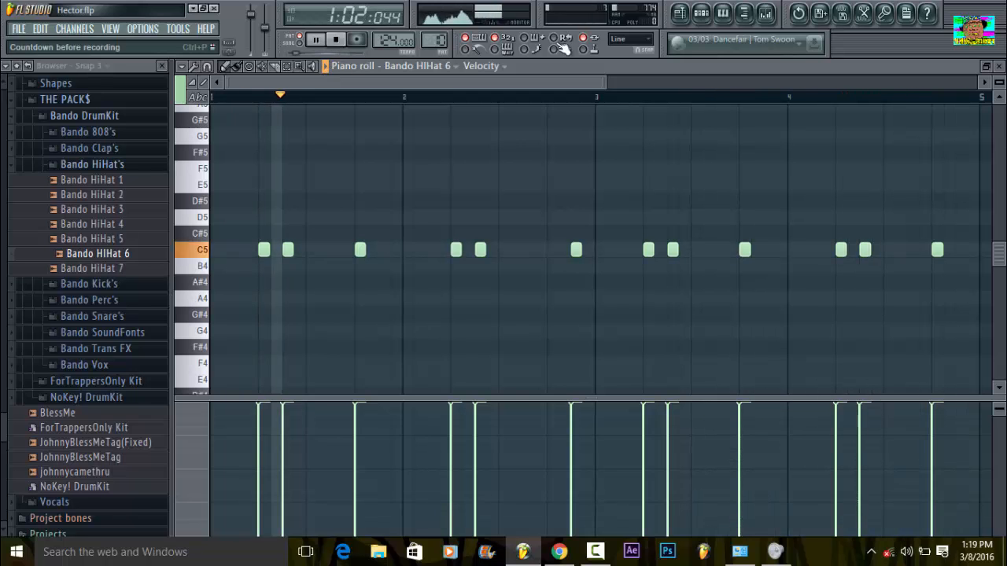
click(999, 66)
key(space)
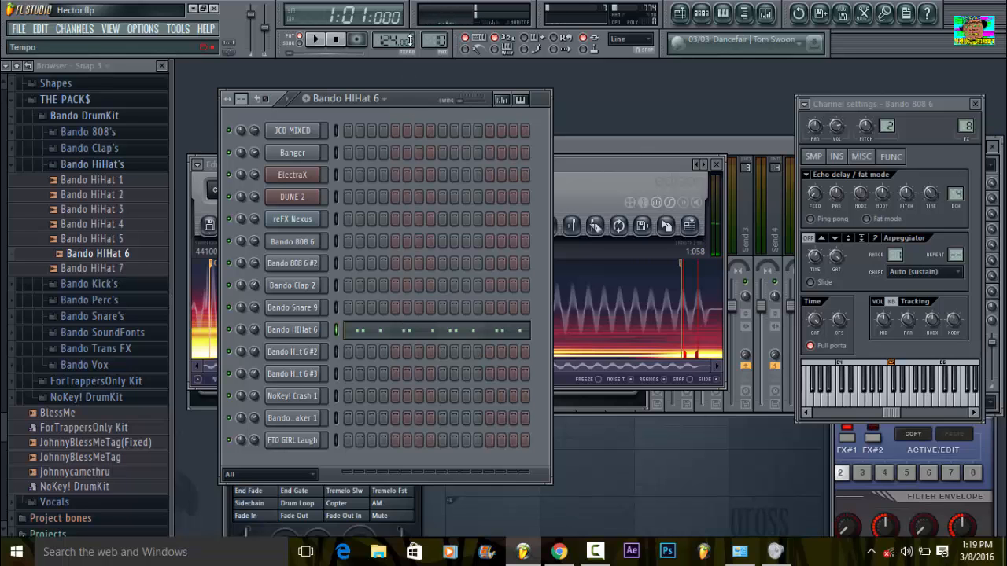
- Switch to pattern 11, play back the full Bando HIHat 6 #2 pattern in the piano roll, and close it
drag(434, 41, 434, 36)
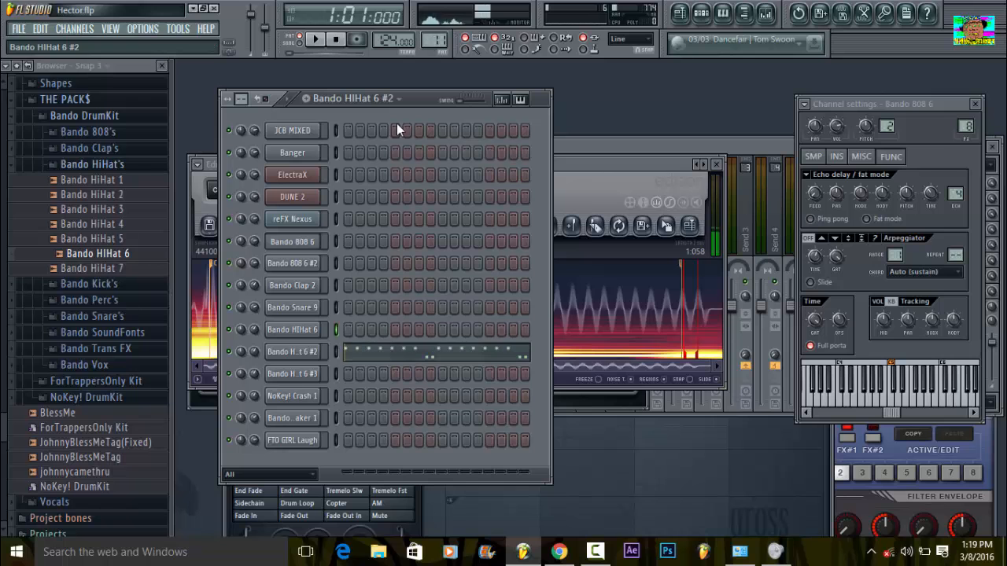
click(383, 353)
drag(405, 80, 311, 74)
drag(402, 81, 983, 82)
key(space)
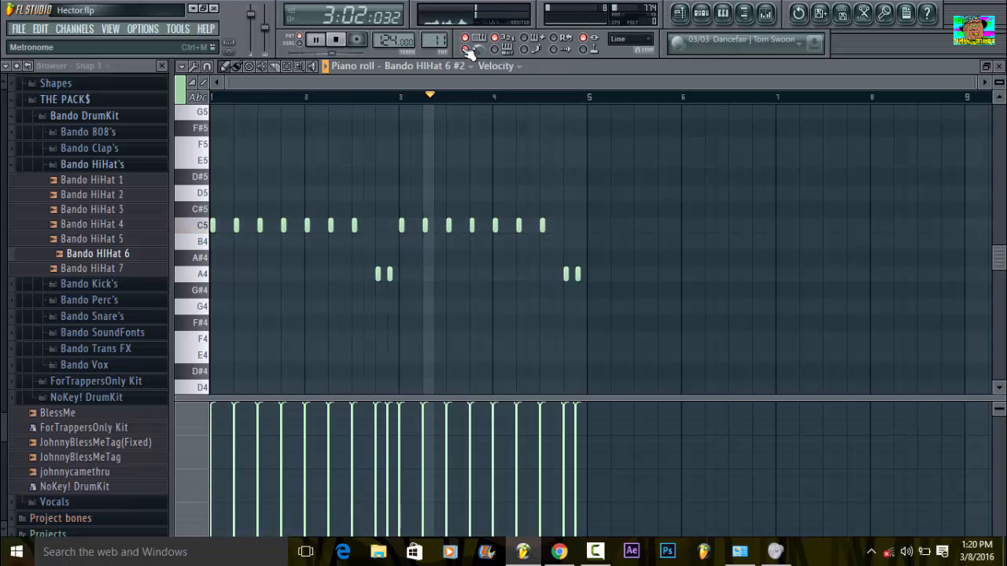
key(space)
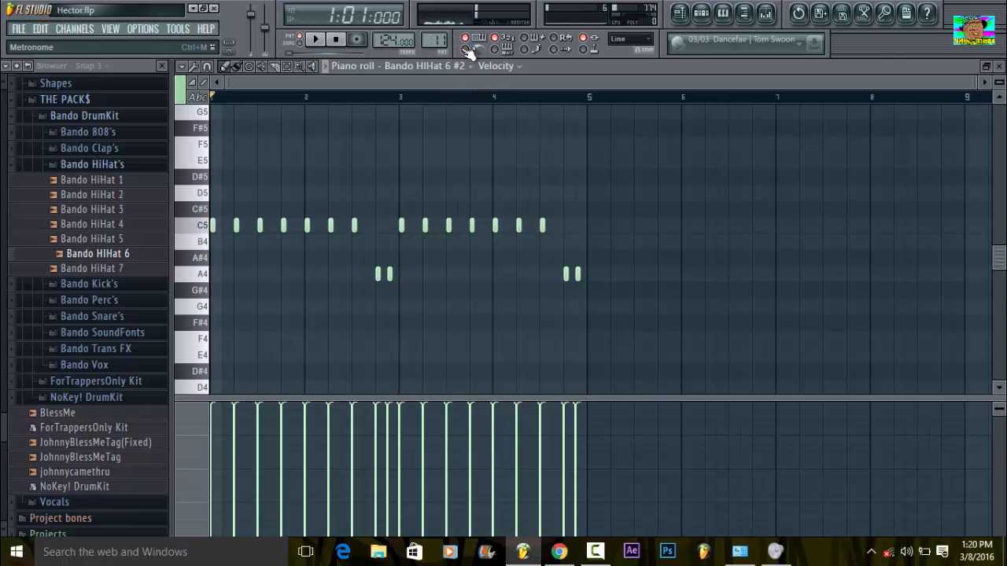
click(999, 67)
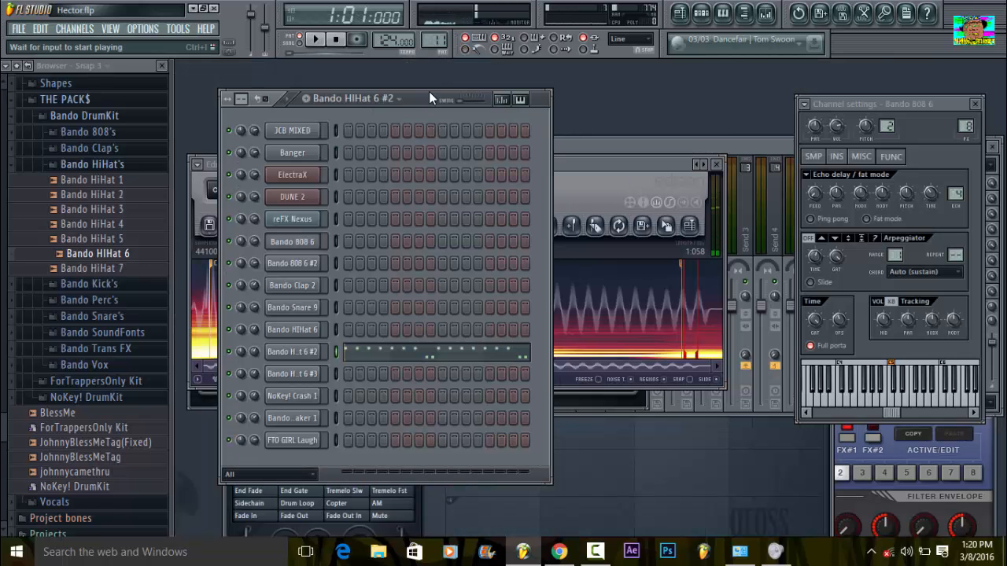
- Switch to pattern 12, play back the full Bando HIHat 6 #3 pattern in the piano roll, and close it
drag(435, 41, 435, 36)
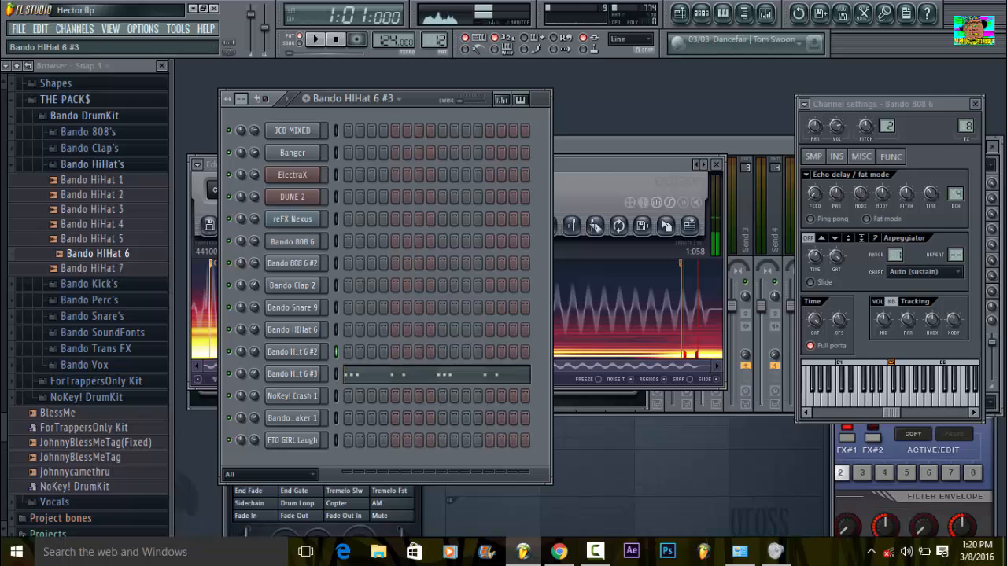
click(387, 368)
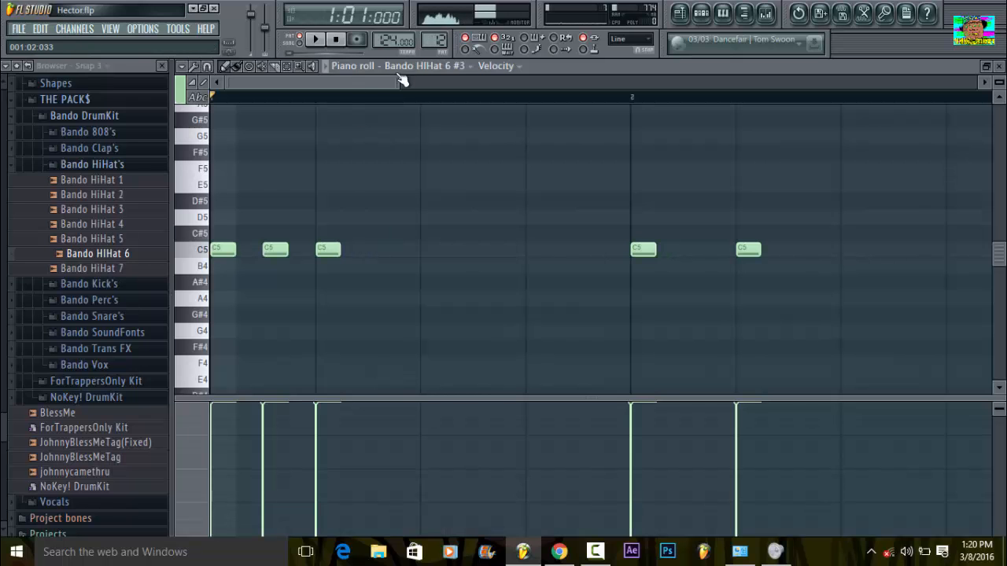
drag(399, 82, 801, 130)
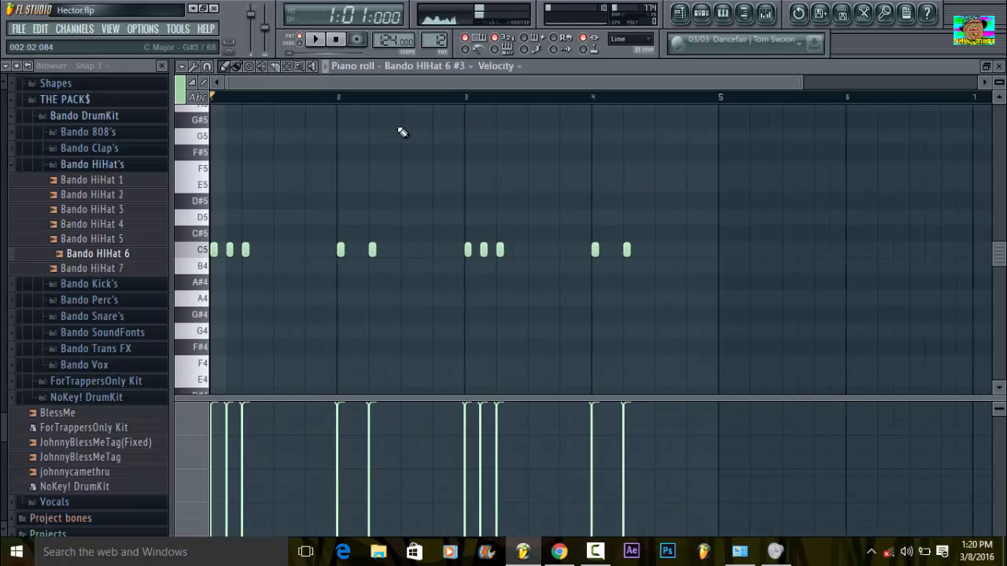
click(326, 67)
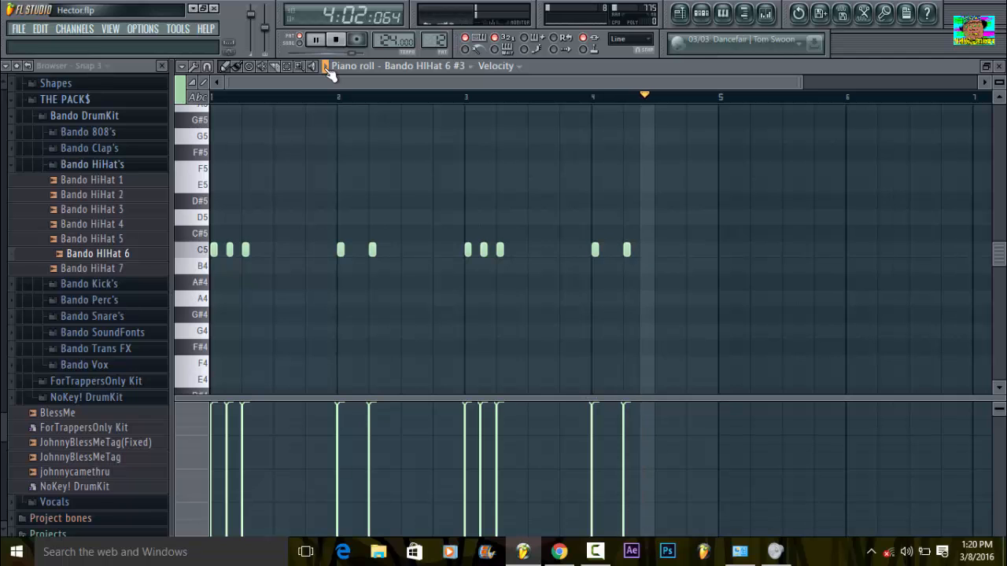
key(space)
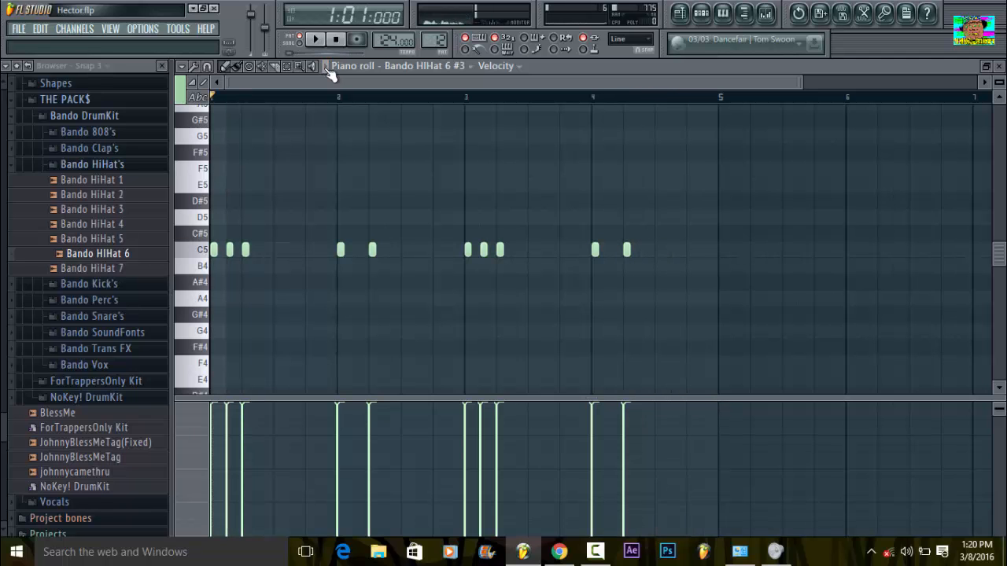
click(999, 67)
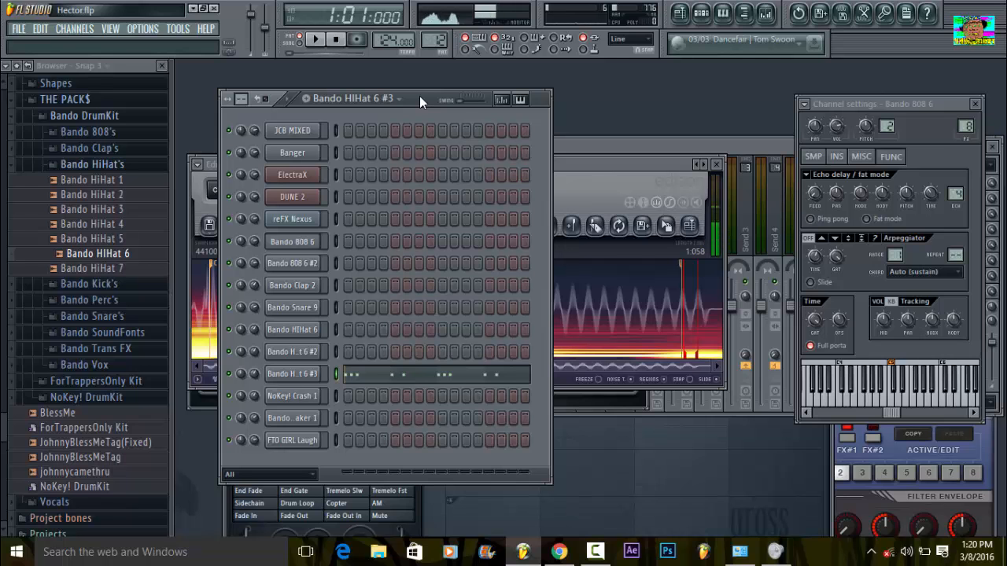
- Switch to pattern 13, examine the NoKey! Crash 1 note in the piano roll, and close it
scroll(430, 41, up, 1)
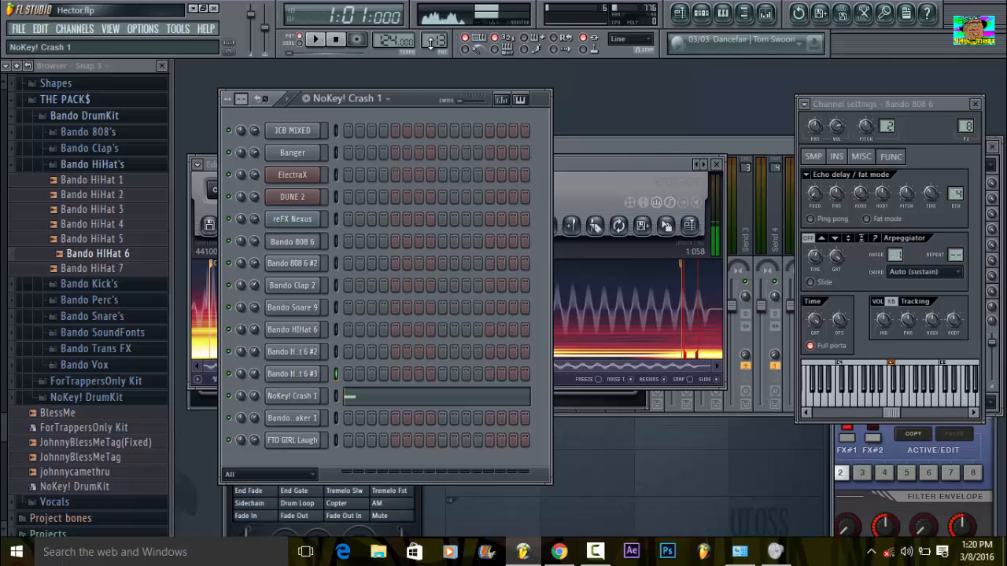
click(437, 400)
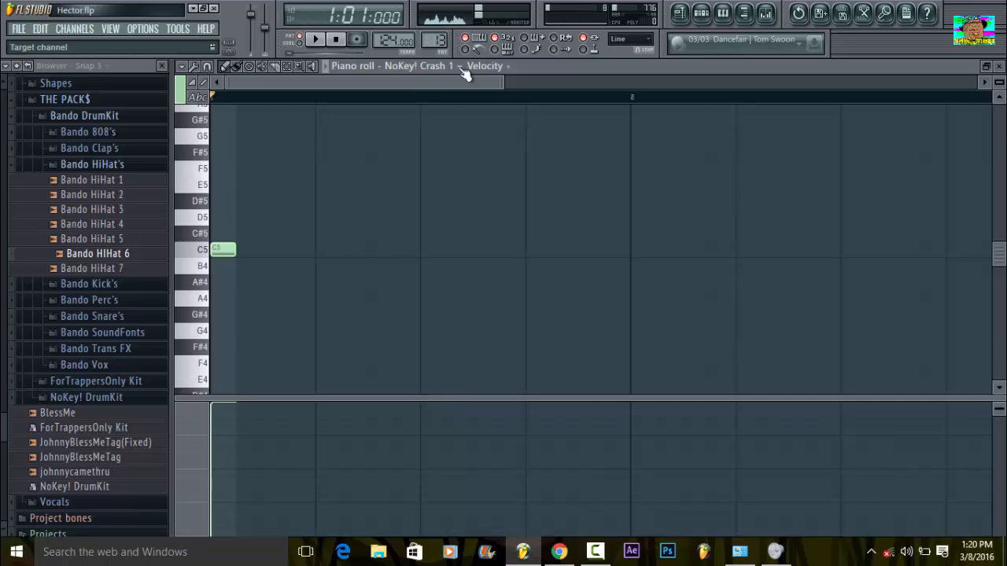
drag(646, 65, 774, 100)
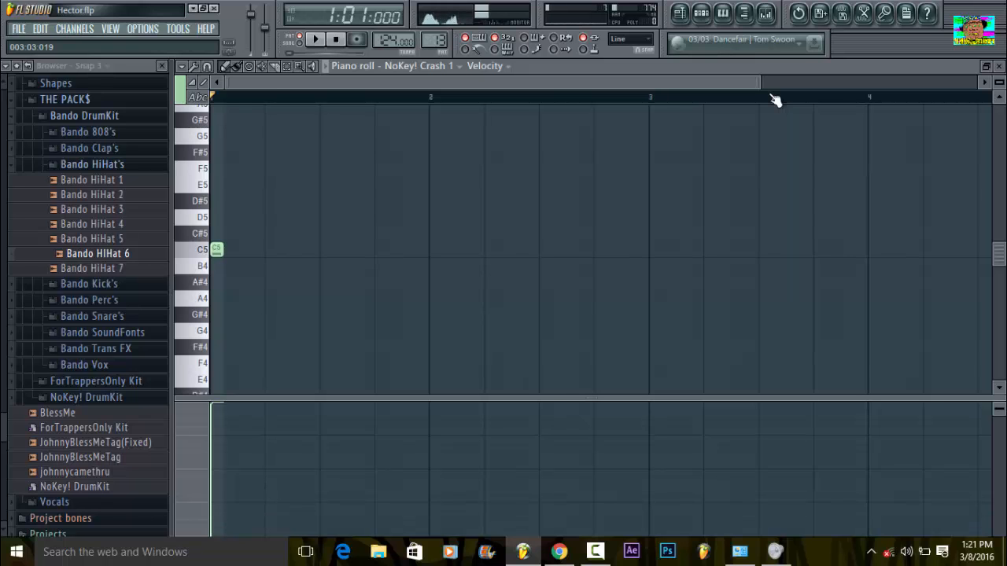
click(999, 66)
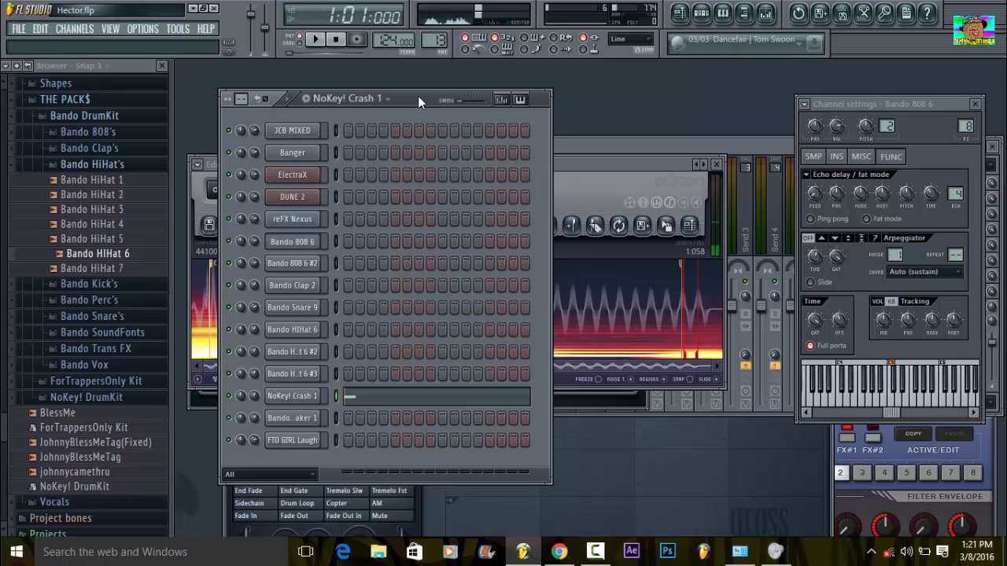
- Collapse the Bando HiHat's folder, then reopen the NoKey! Crash 1 pattern in the piano roll and play it back
click(100, 165)
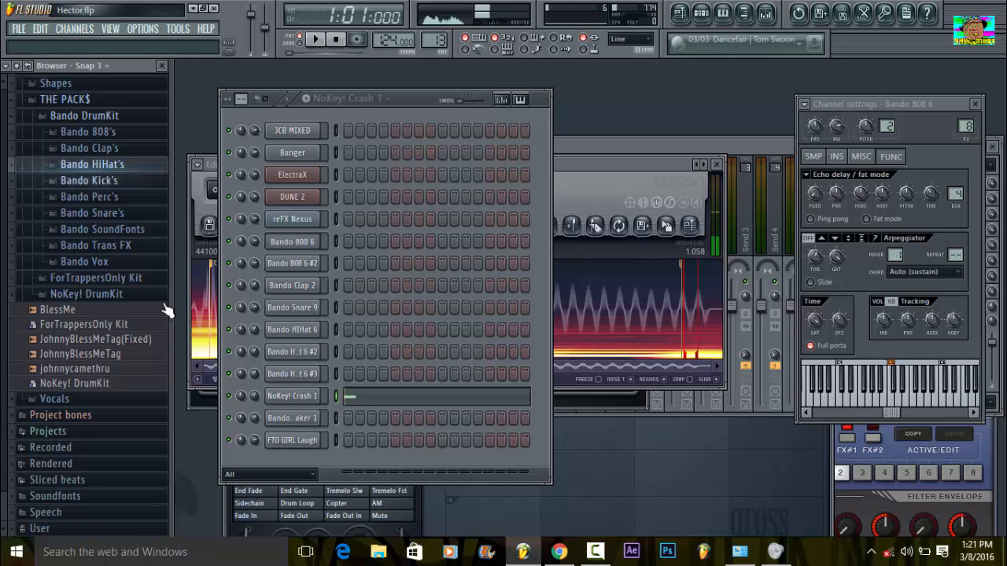
click(393, 396)
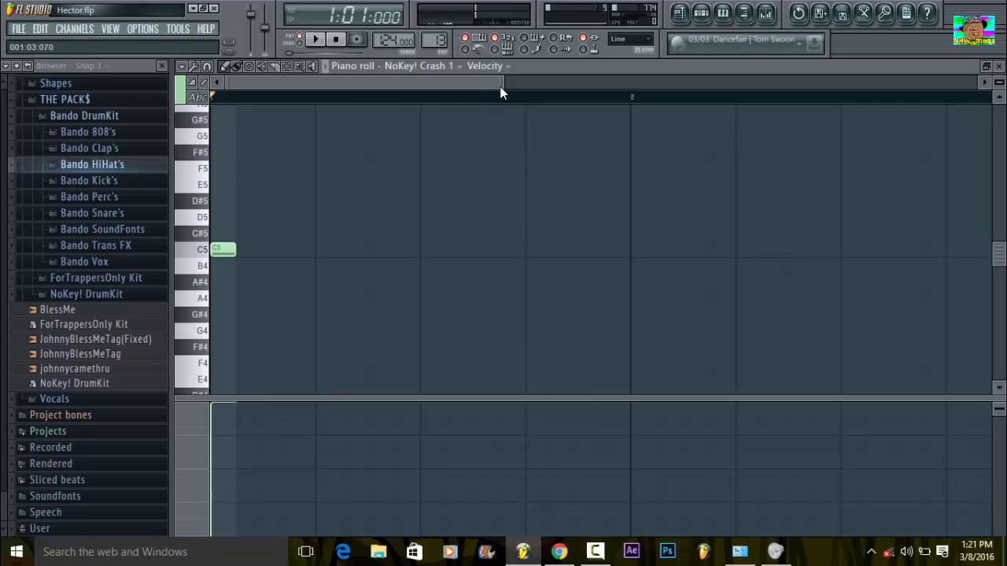
scroll(497, 98, down, 2)
key(space)
key(space)
- Look through the NoKey! Crash's folder of the NoKey! DrumKit and close the piano roll
click(149, 118)
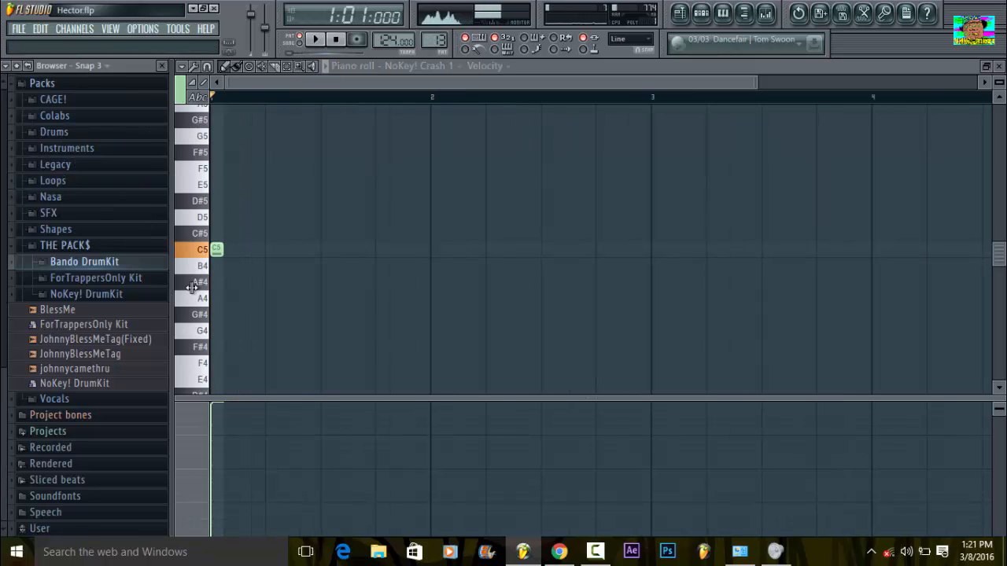
click(137, 294)
click(129, 342)
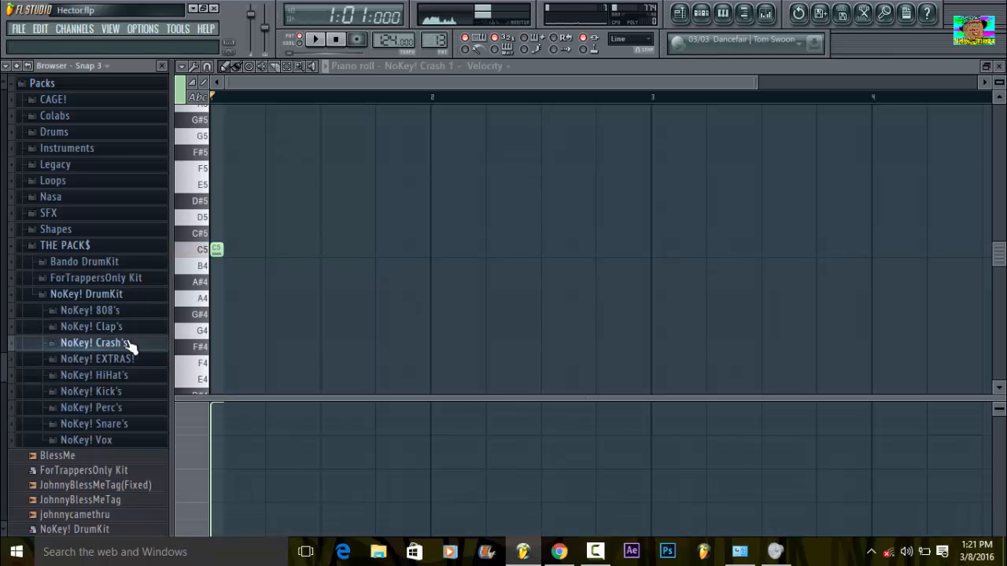
click(136, 346)
click(999, 67)
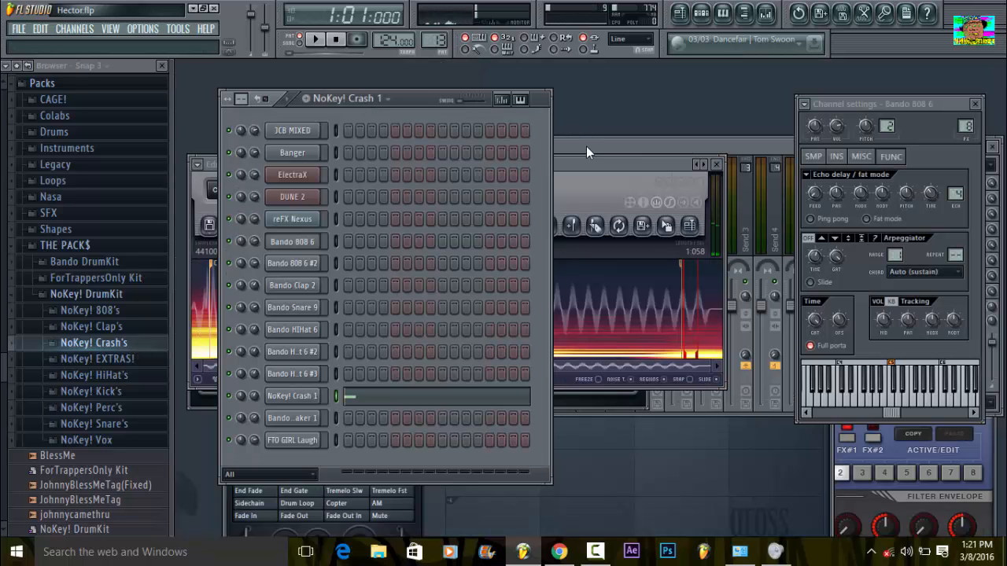
- Switch to pattern 14, which holds the Bando Shaker 1 part
drag(435, 41, 435, 36)
key(KP_Subtract)
key(KP_Add)
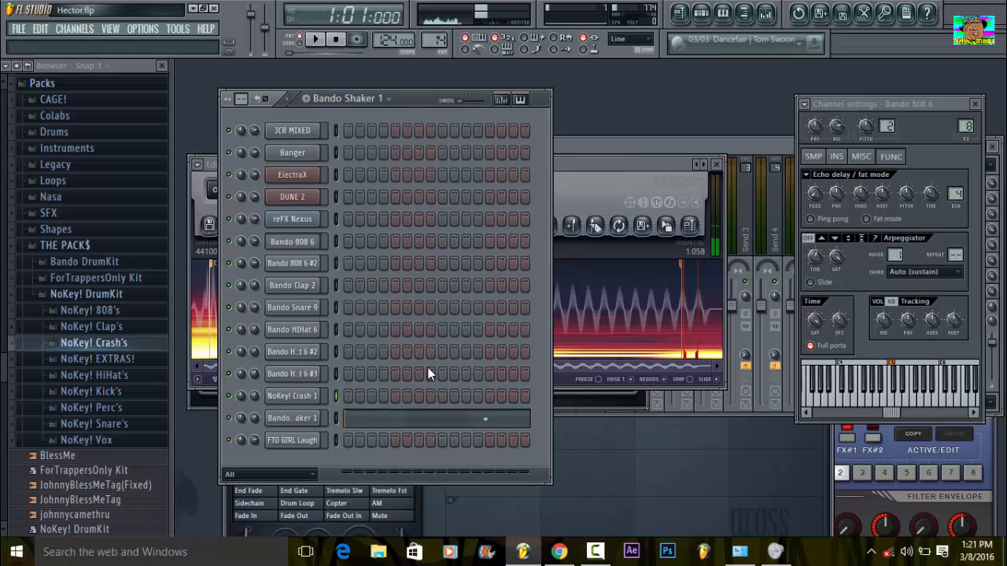
- Open the Bando Shaker 1 pattern in the piano roll and examine its note placement
click(430, 419)
drag(673, 97, 805, 124)
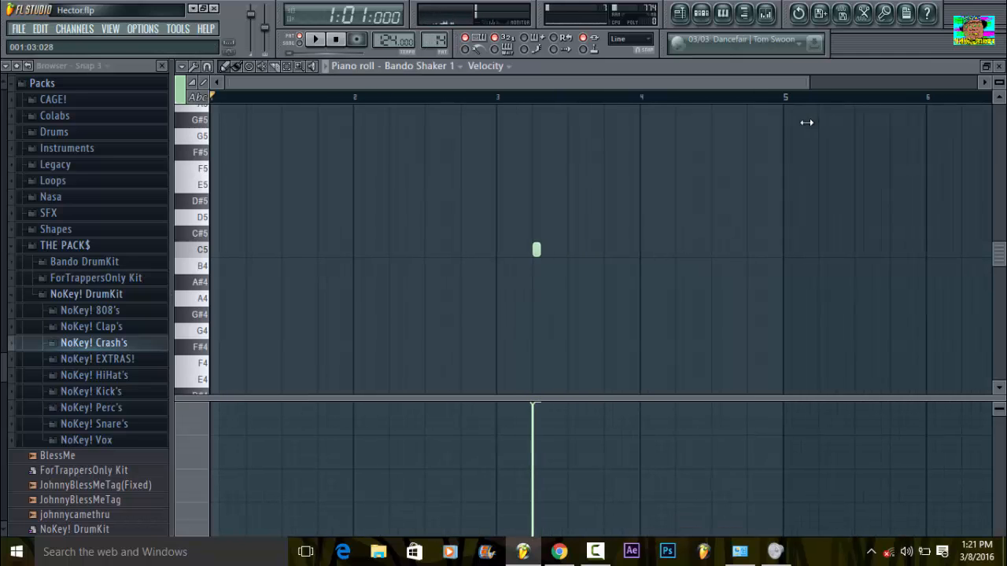
- Collapse the NoKey! DrumKit, open the Bando Perc's folder of the Bando DrumKit, and preview Bando Shaker 1
click(122, 295)
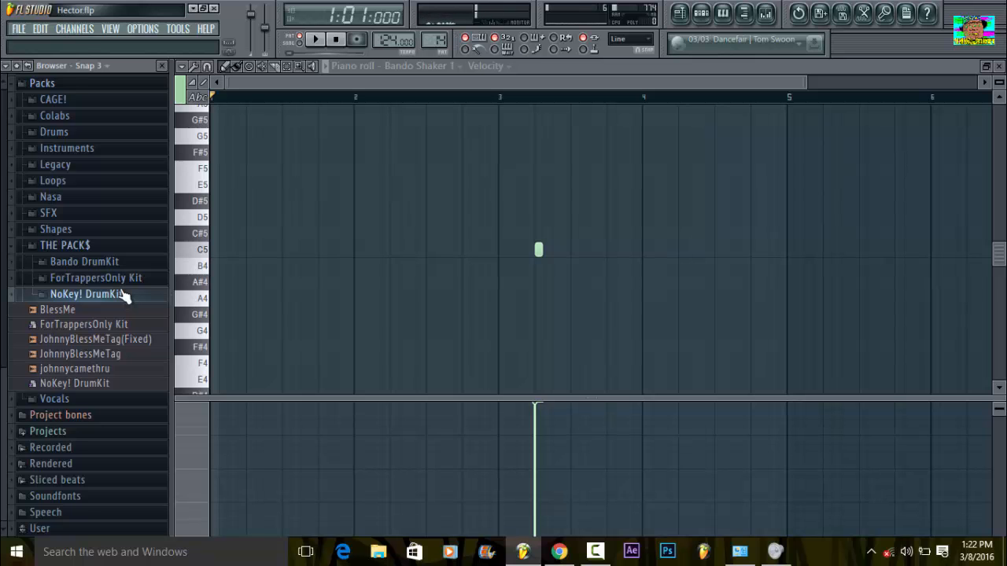
click(112, 261)
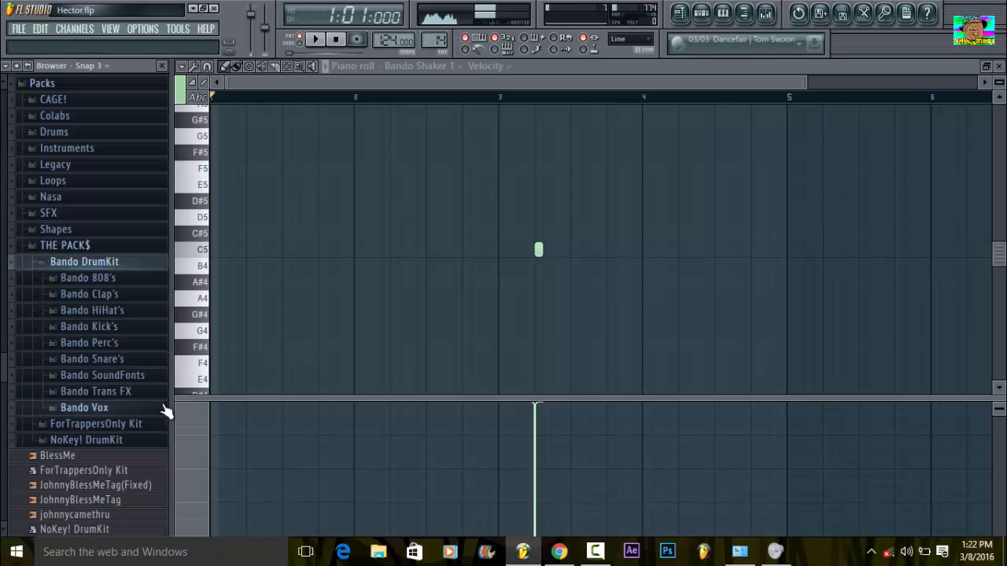
click(127, 346)
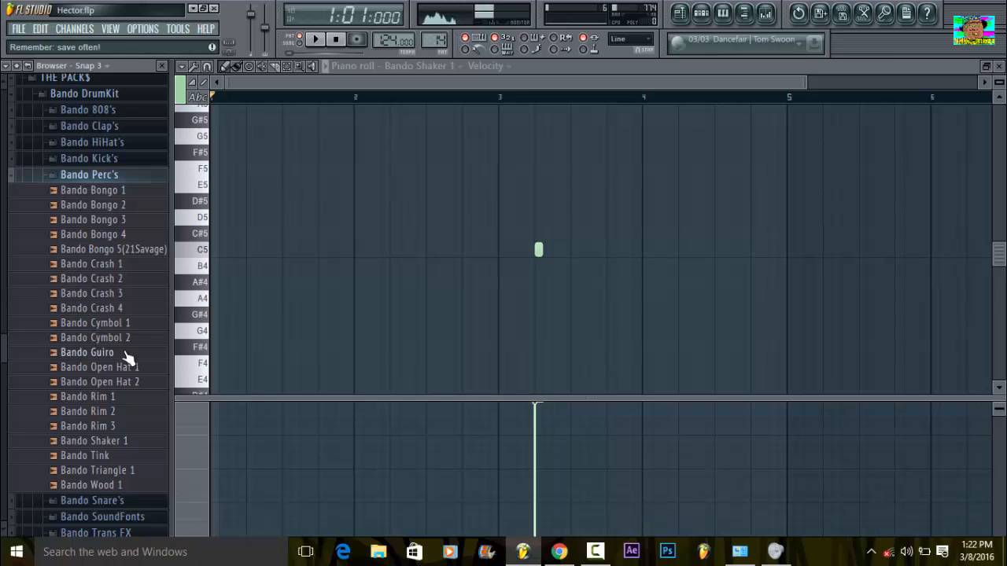
click(130, 446)
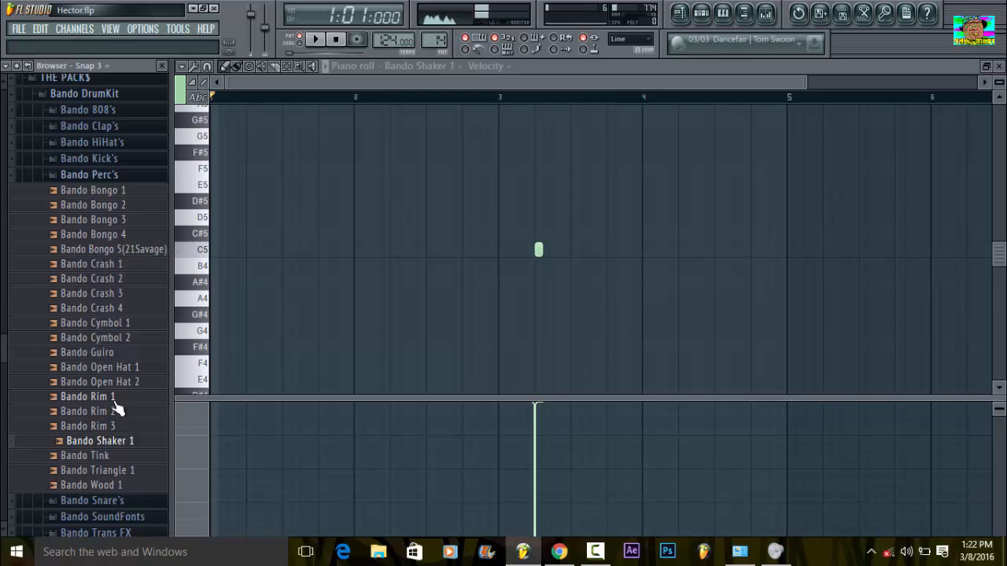
- Preview the Bando Tink, Guiro, Bongo 5(21Savage) and Bongo 4 samples, and collapse the Bando Perc's folder
click(115, 458)
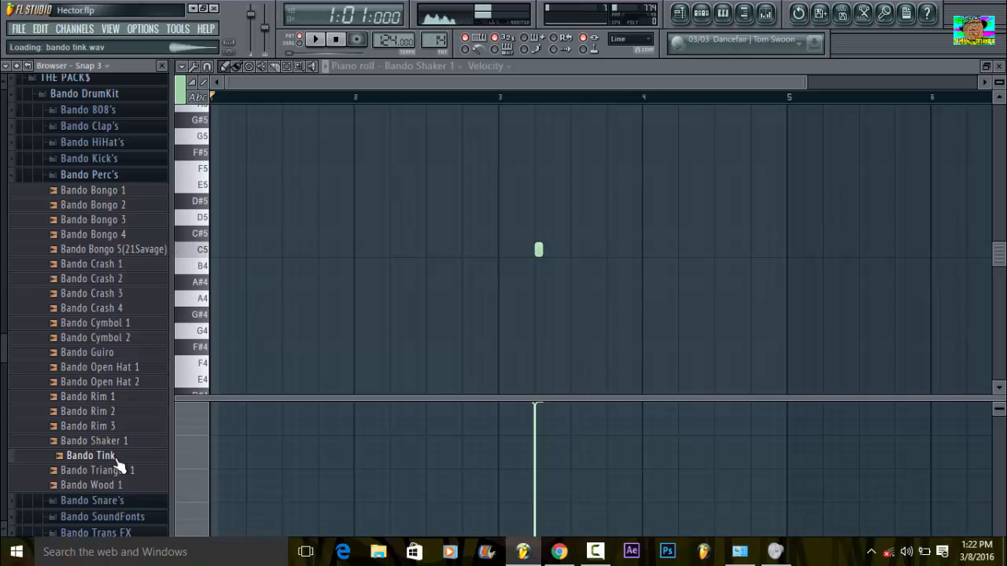
click(115, 354)
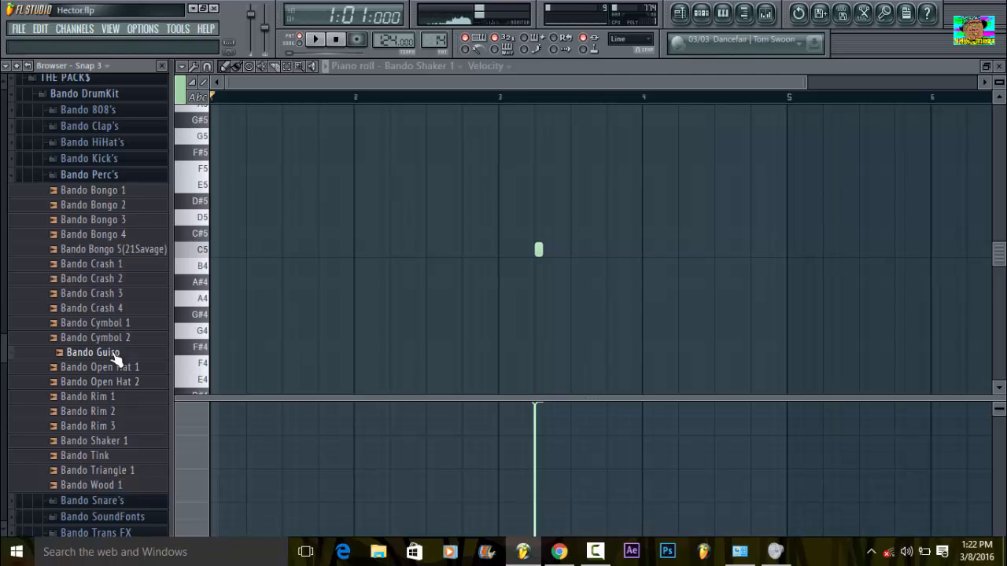
click(145, 248)
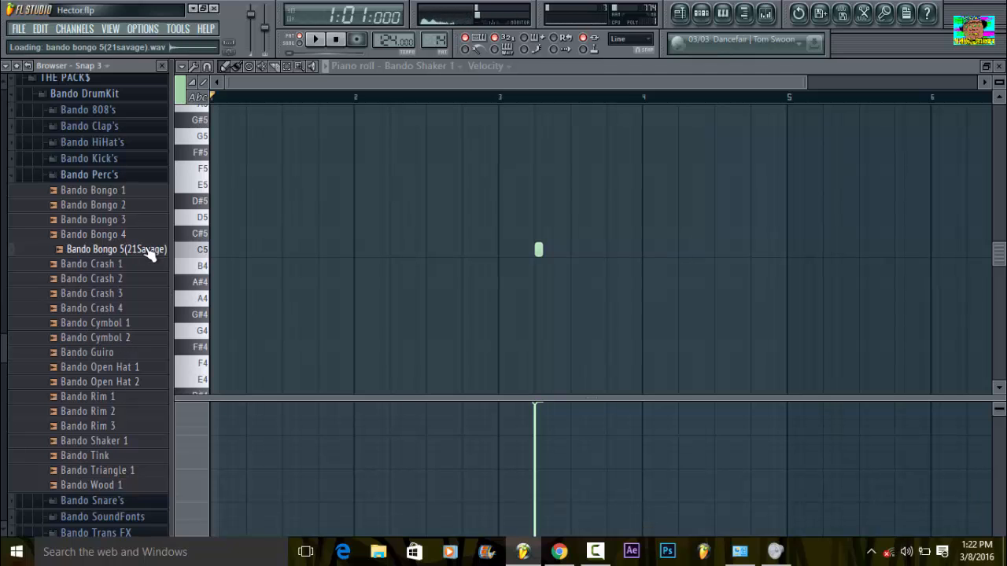
click(146, 236)
click(126, 176)
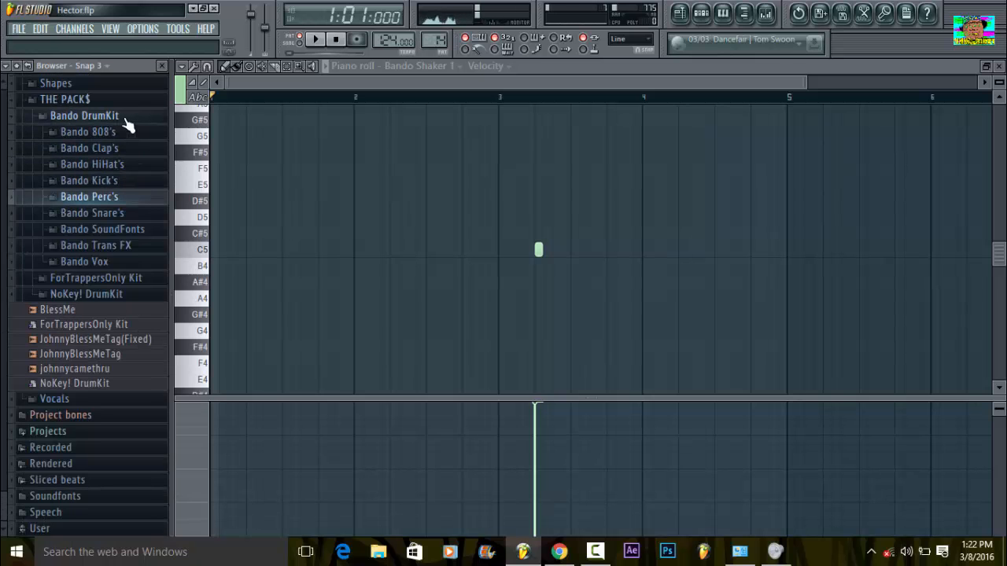
- Expand the Bando SoundFonts folder to show its contents and close the piano roll
click(126, 213)
click(128, 214)
click(130, 229)
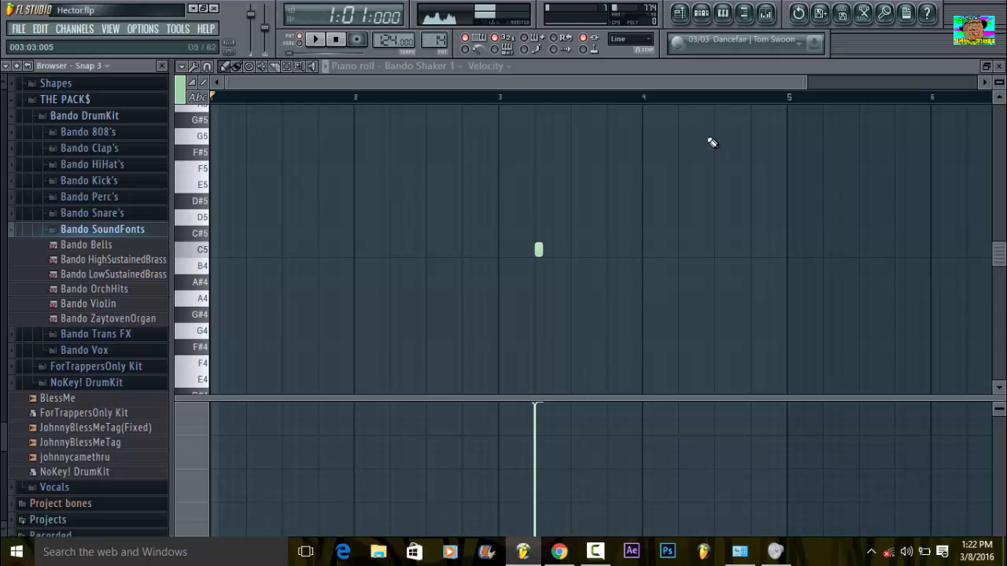
click(985, 66)
- Load the Bando Violin soundfont as a new channel between DUNE 2 and reFX Nexus
click(417, 102)
drag(110, 305, 301, 211)
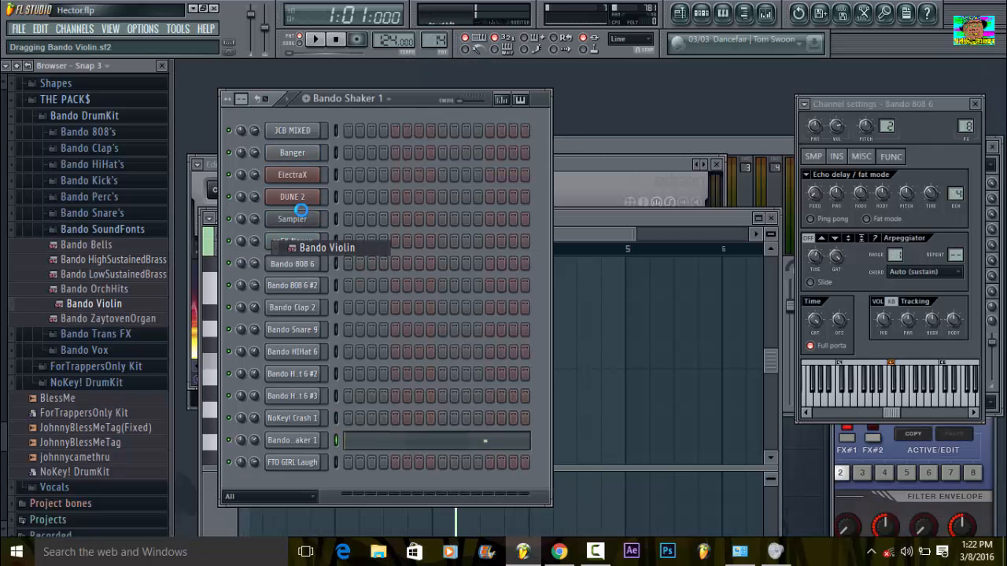
key(space)
key(space)
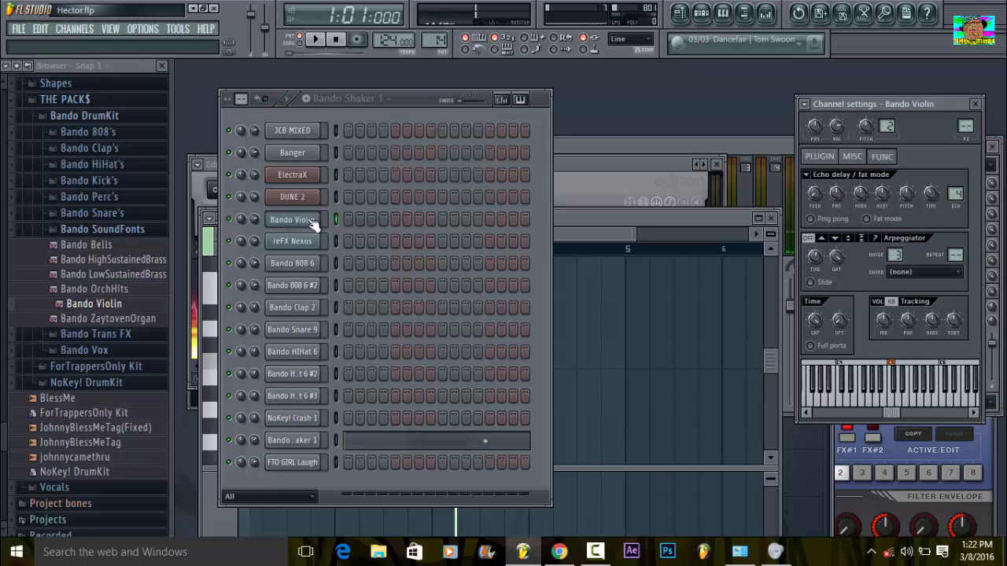
- Play a few test notes on the Bando Violin channel, including C5, E5, A5 and G5
click(314, 225)
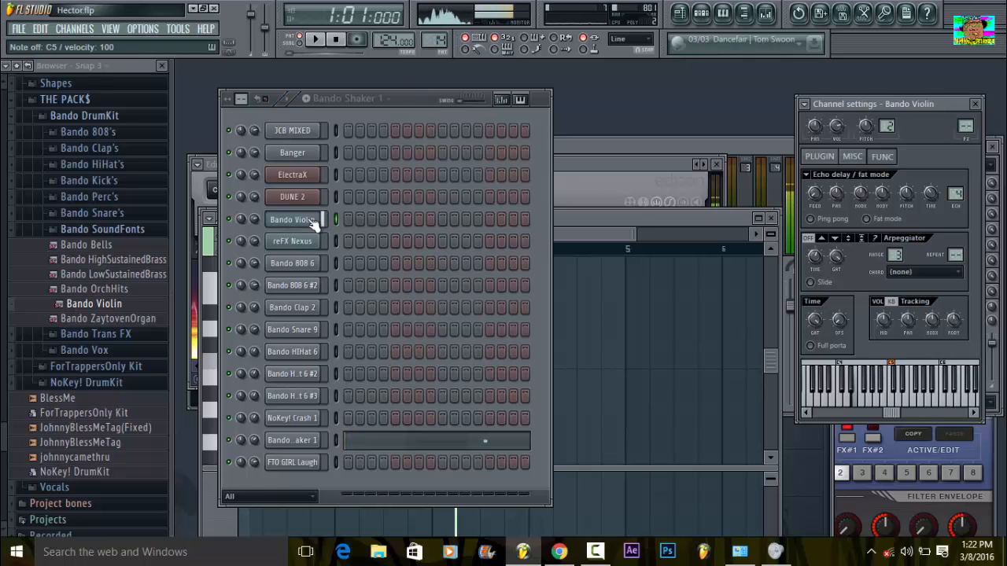
key(e)
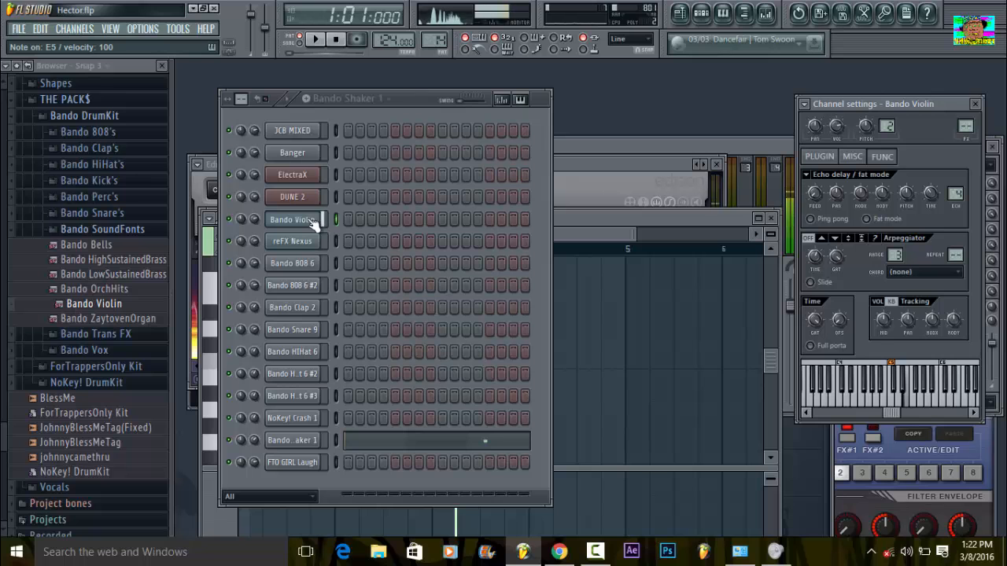
key(n)
key(m)
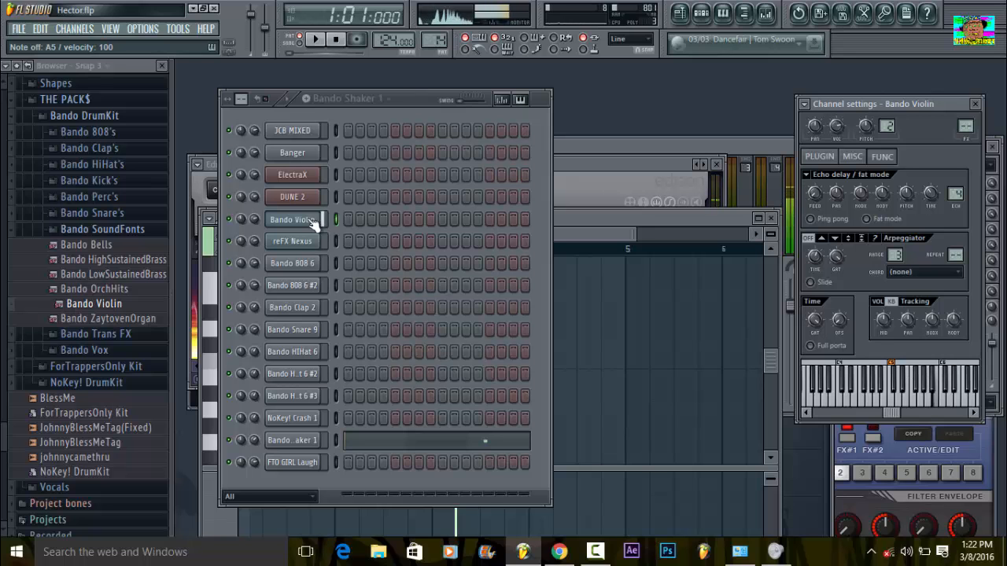
key(b)
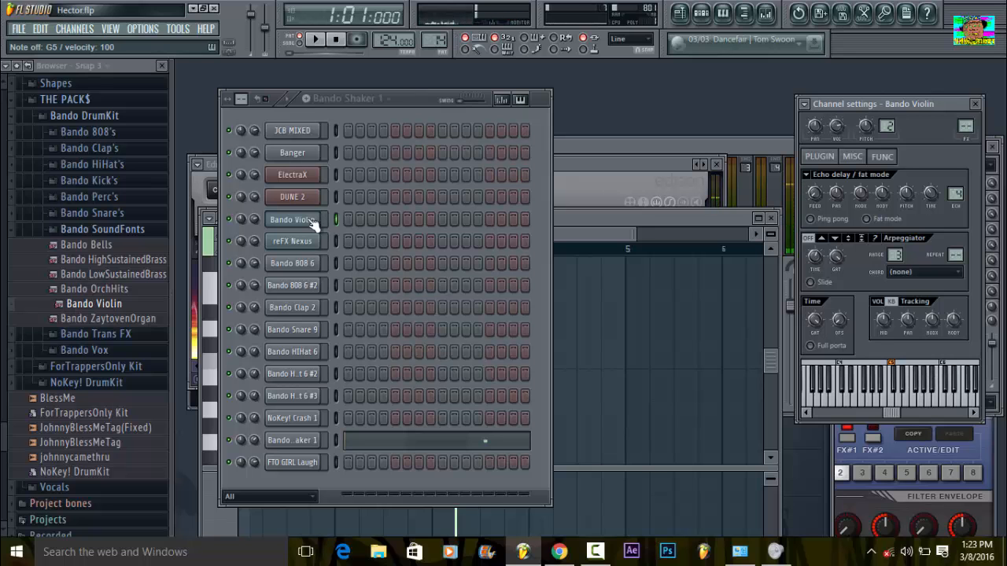
- Delete the Bando Violin channel and confirm the deletion
right_click(308, 221)
click(374, 396)
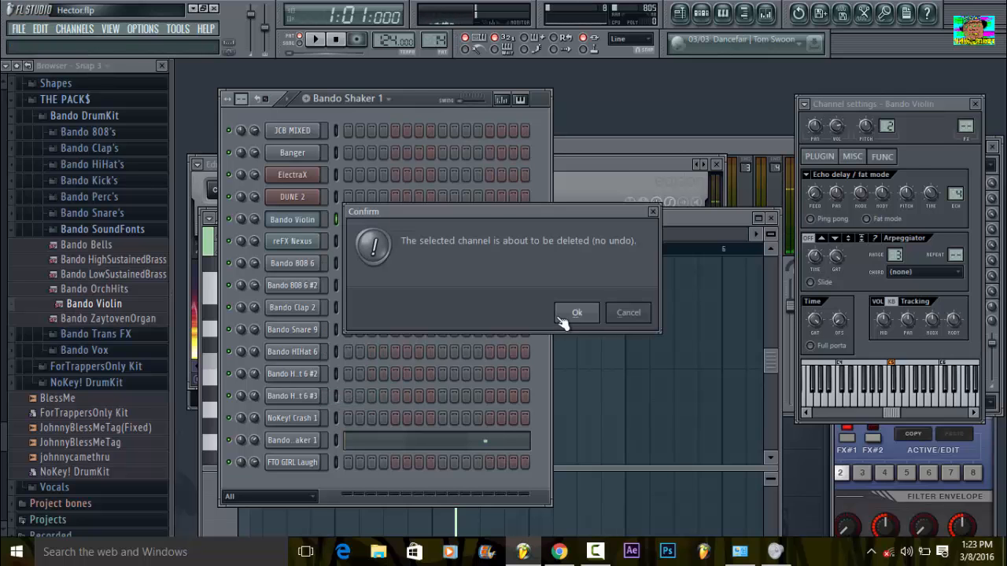
click(564, 314)
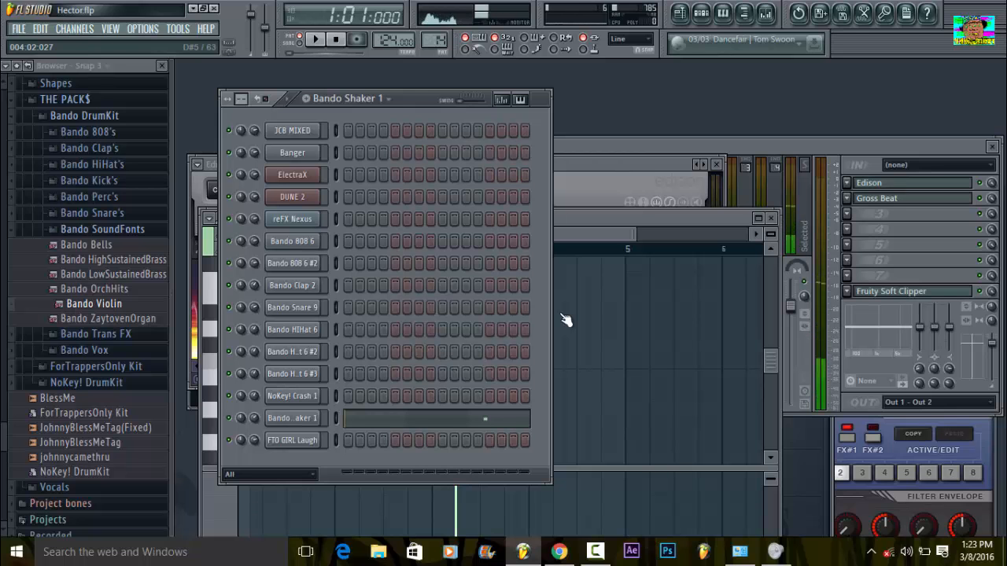
- Collapse the Bando SoundFonts and Bando DrumKit folders, and switch to pattern 15 with the FTO GIRL Laugh part
click(133, 231)
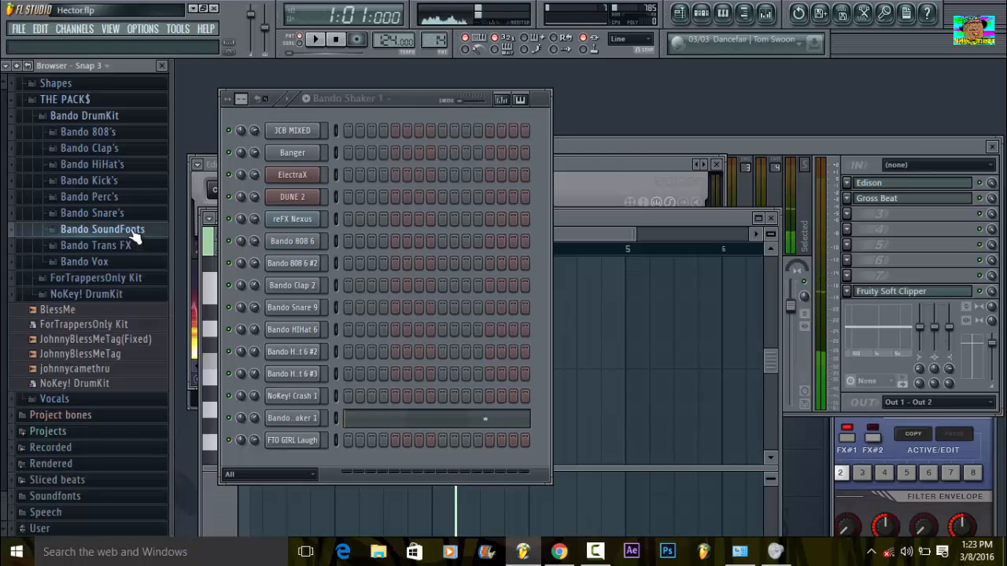
click(136, 122)
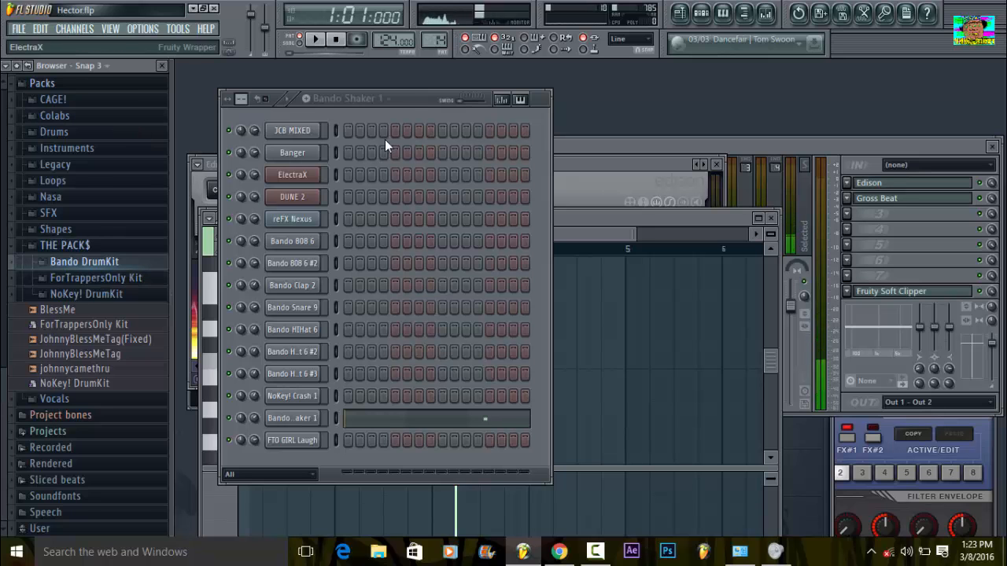
click(403, 107)
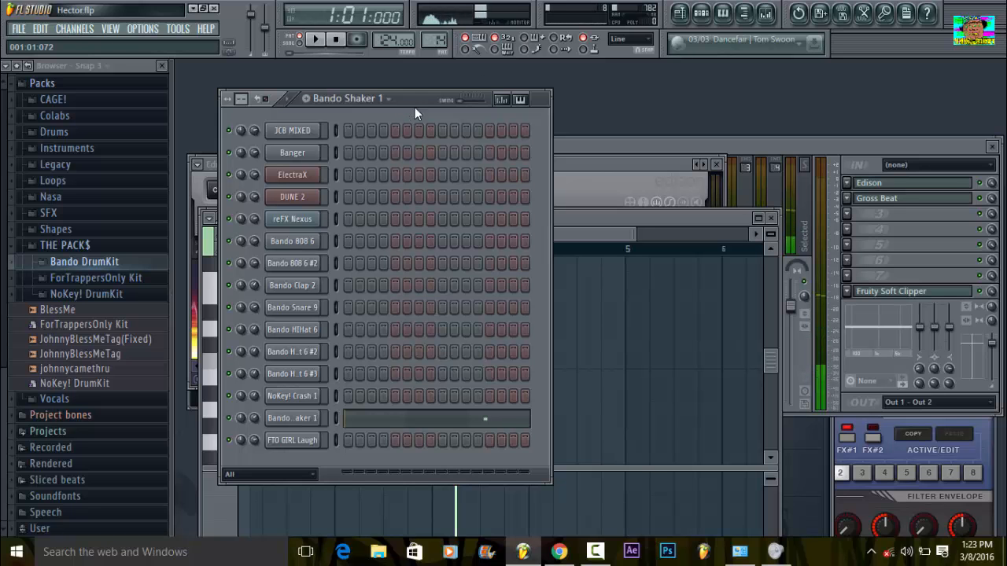
drag(434, 42, 434, 37)
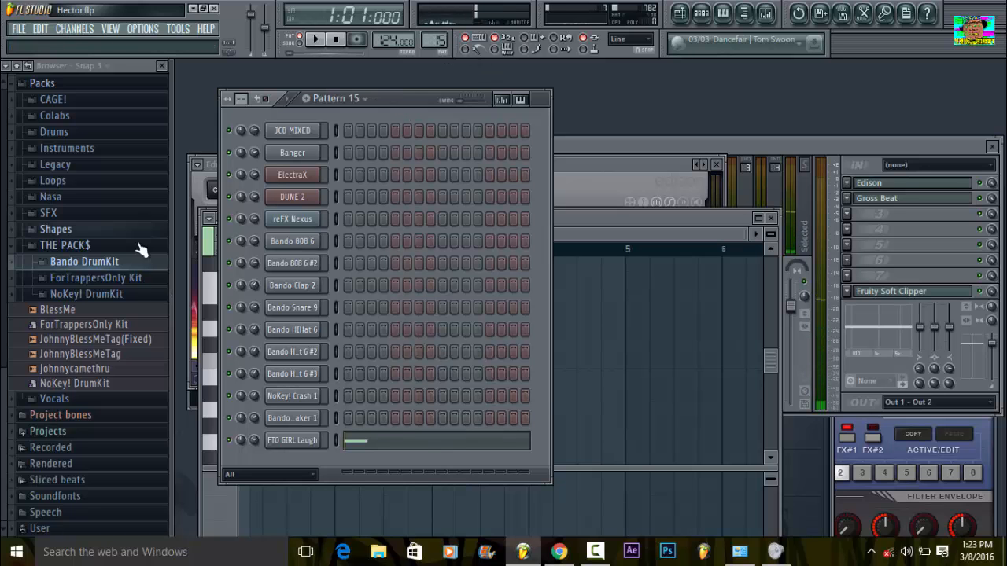
- Preview FTO GIRL Laugh and FTO Girl Laugh 2 in the ForTrappersOnly Kit's FTO Vox folder, and collapse the kit
click(130, 280)
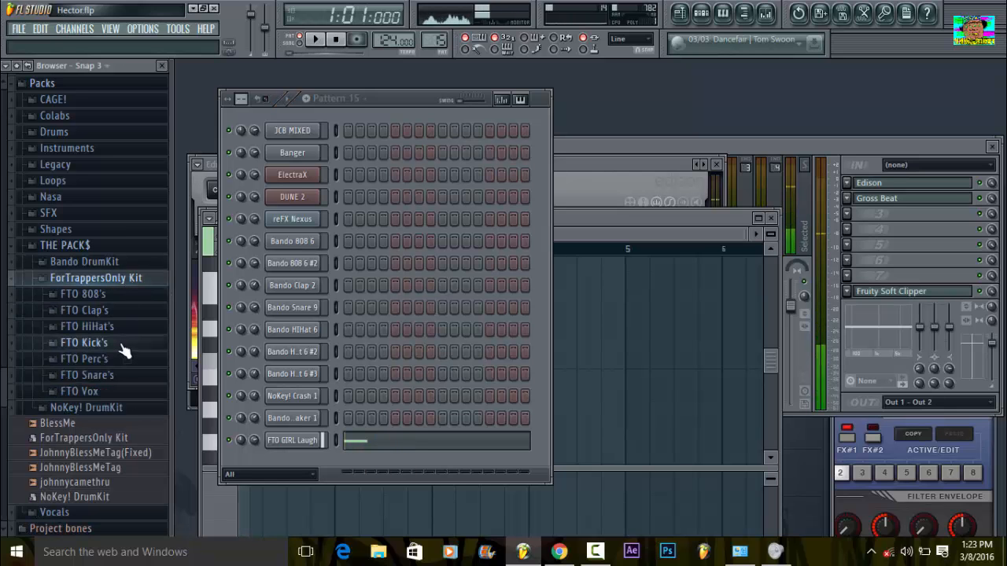
click(110, 392)
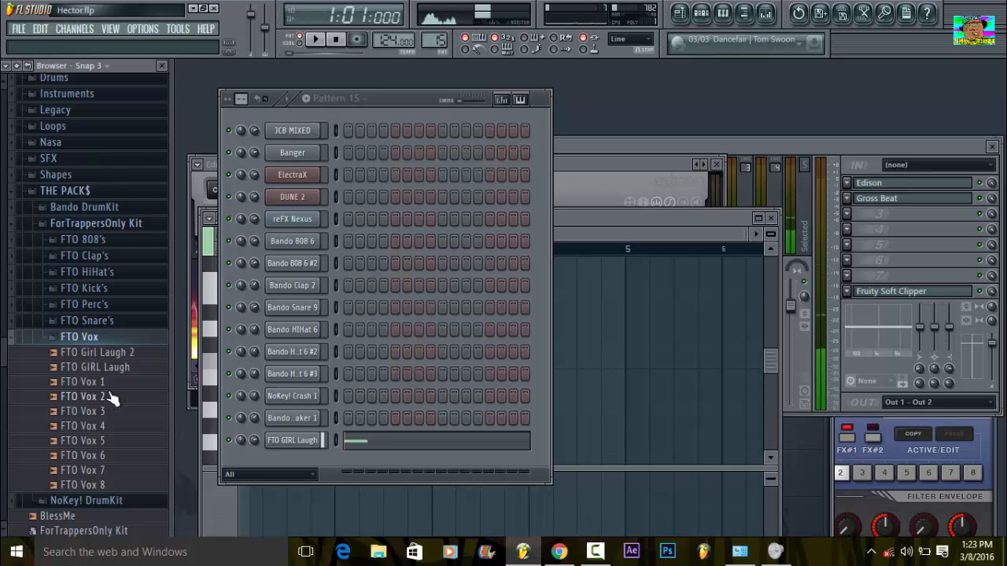
click(108, 367)
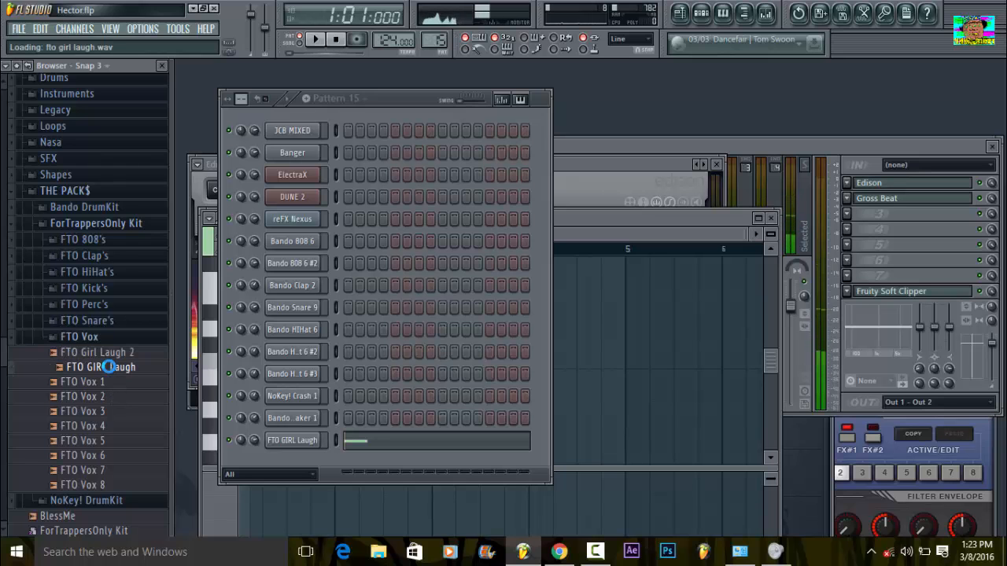
click(110, 352)
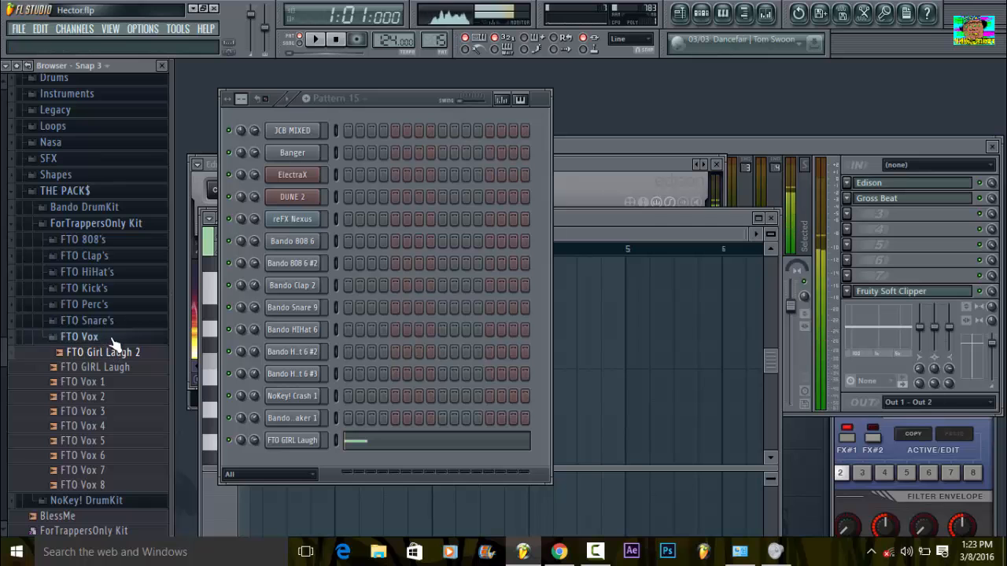
click(117, 338)
click(137, 224)
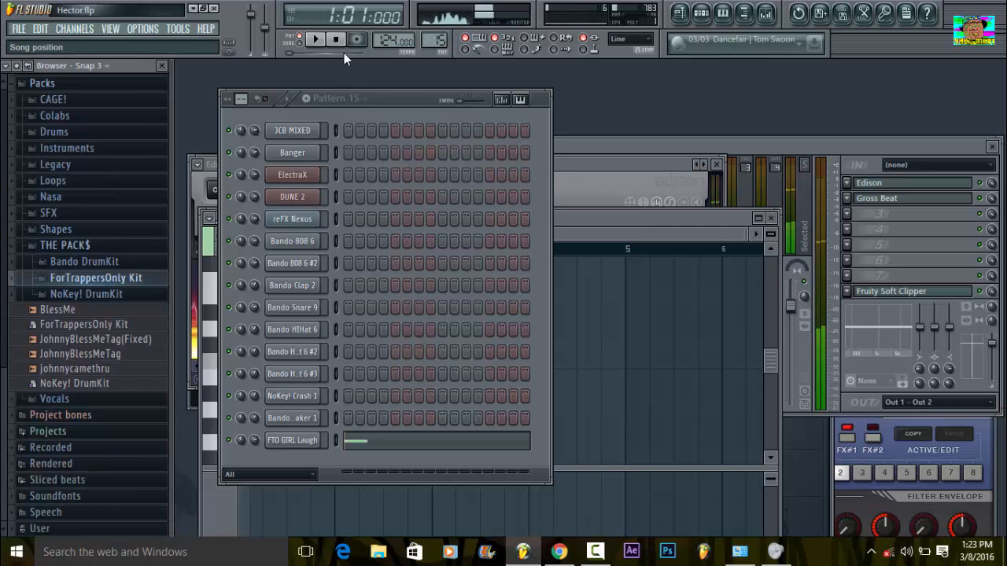
scroll(2, 389, up, 5)
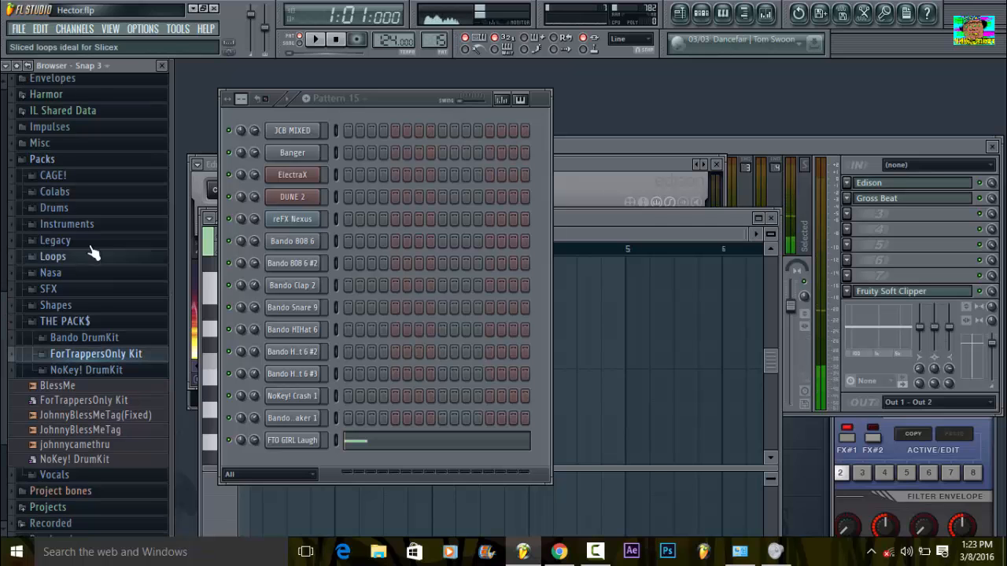
scroll(1, 337, up, 1)
drag(1, 338, 1, 336)
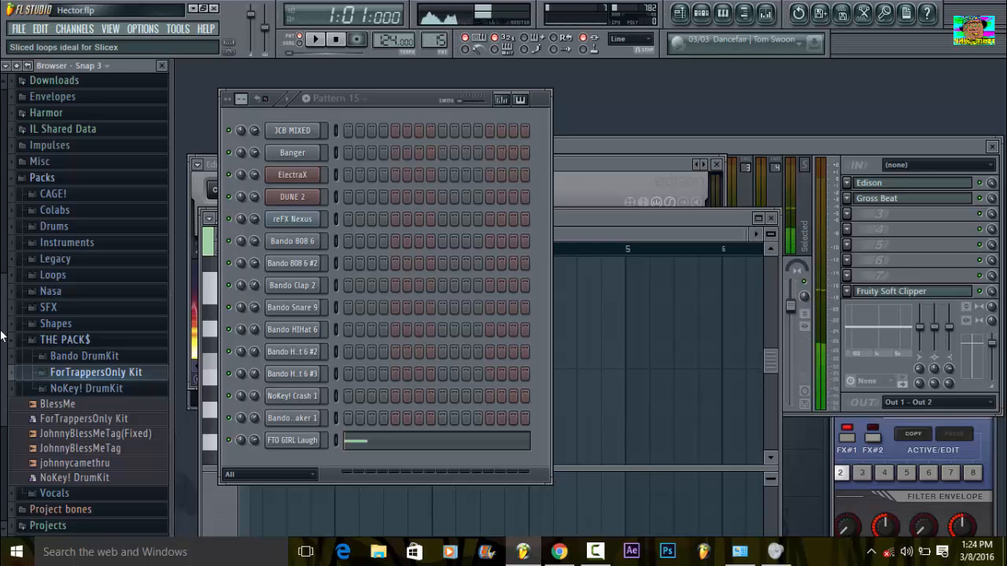
- Bring the mixer to the front to examine its tracks, and return to the channel rack
click(722, 143)
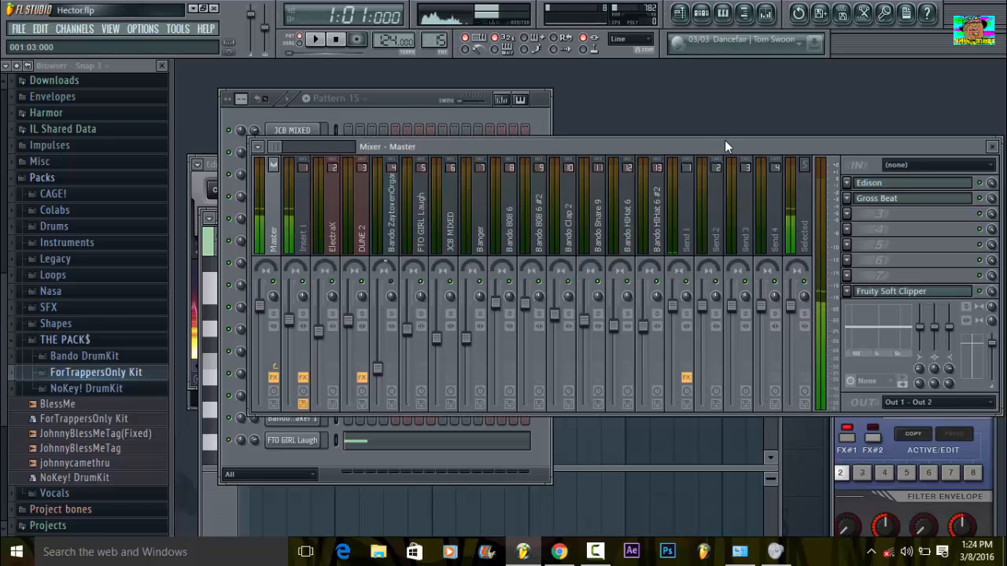
click(408, 99)
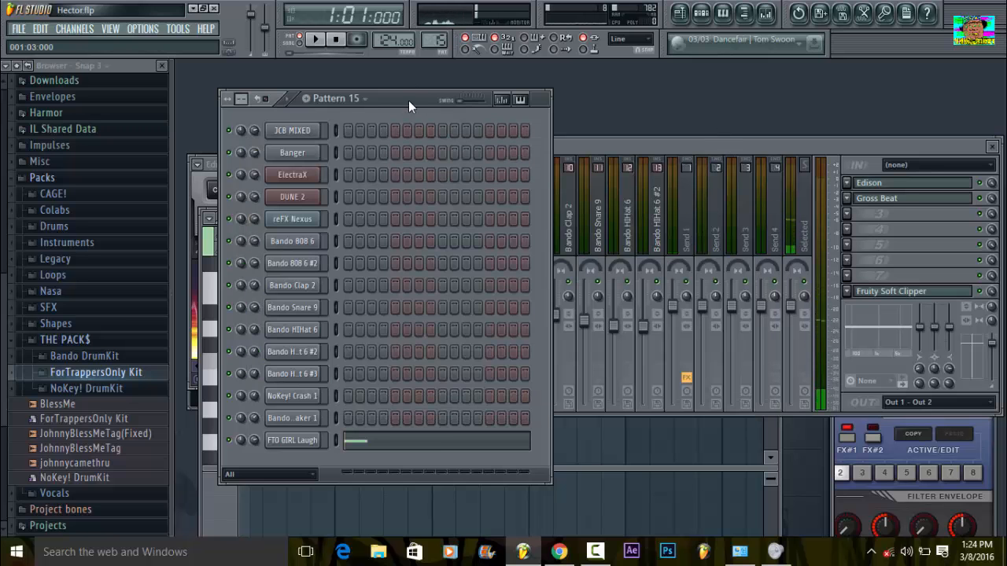
click(626, 144)
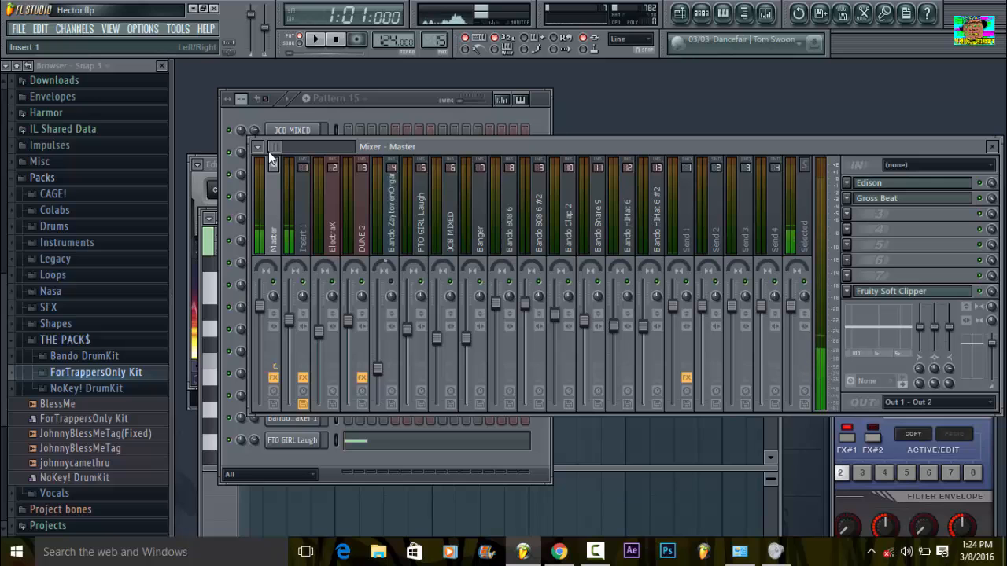
click(416, 101)
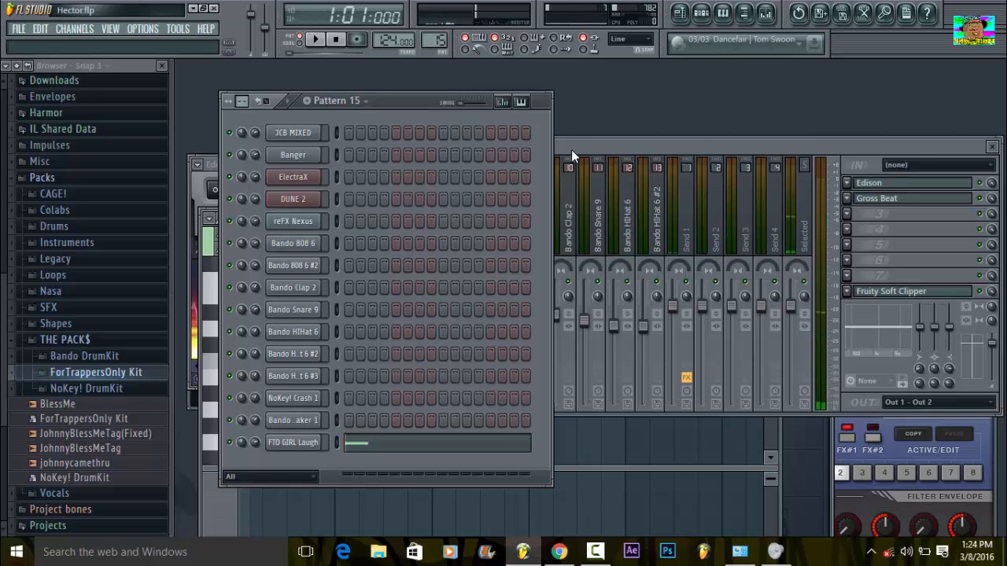
- Switch to pattern 4 and open the plugin view of the DUNE 2 channel
drag(434, 41, 434, 76)
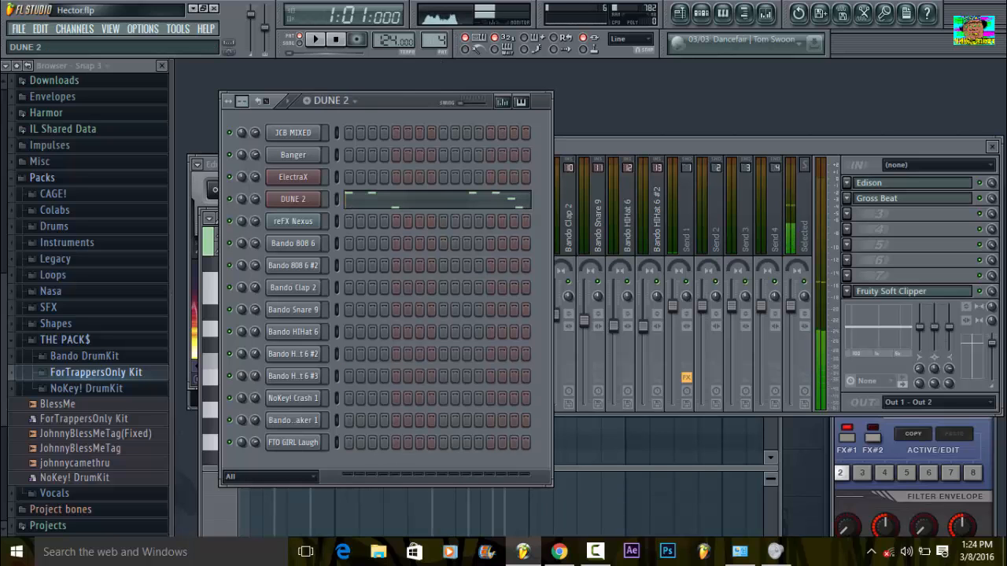
click(318, 200)
click(810, 162)
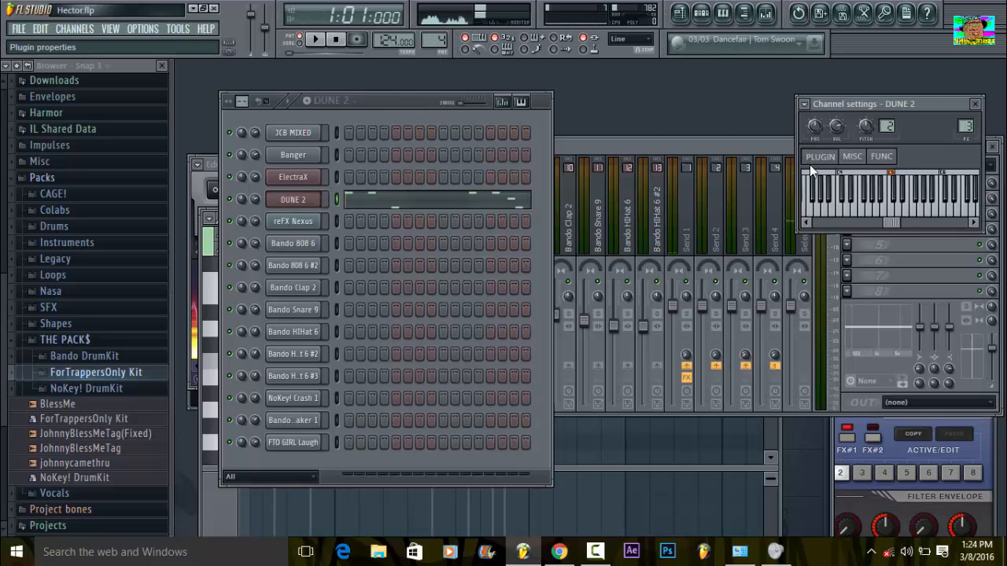
- Choose the WATTBA Dune 2 soundbank in the DUNE 2 synth and load its patch 010: BELL Zaytiggy
click(309, 198)
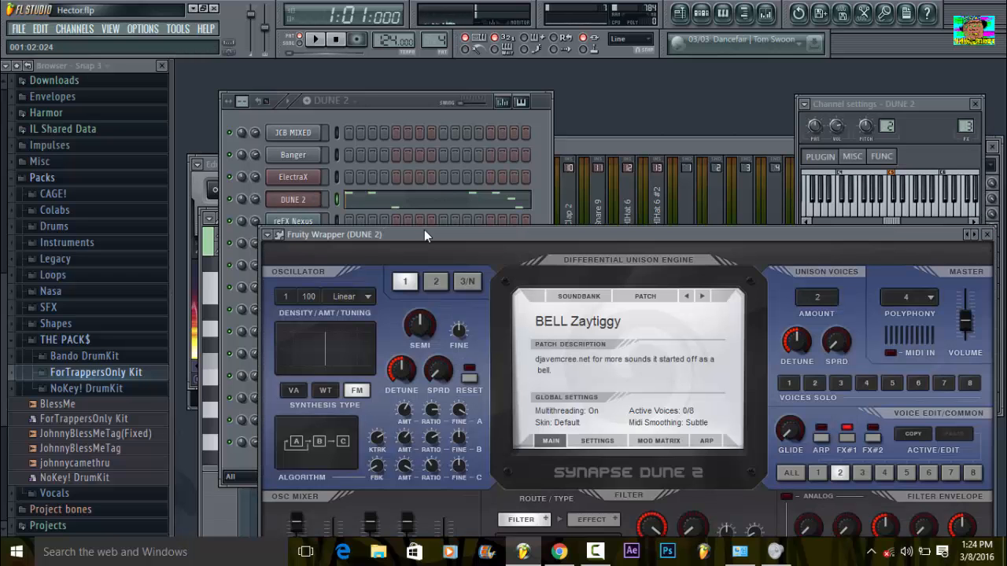
drag(501, 236, 451, 166)
click(518, 226)
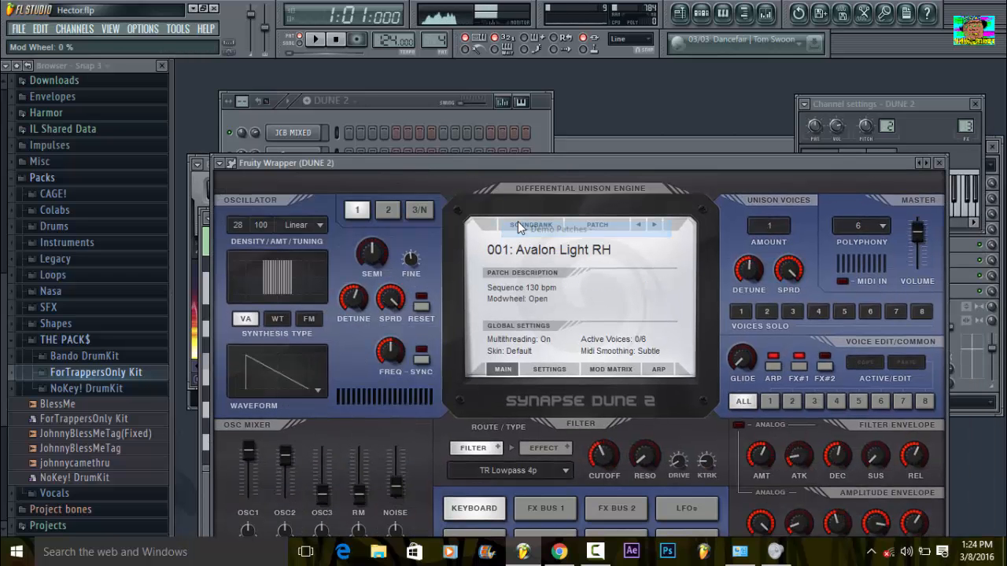
click(518, 227)
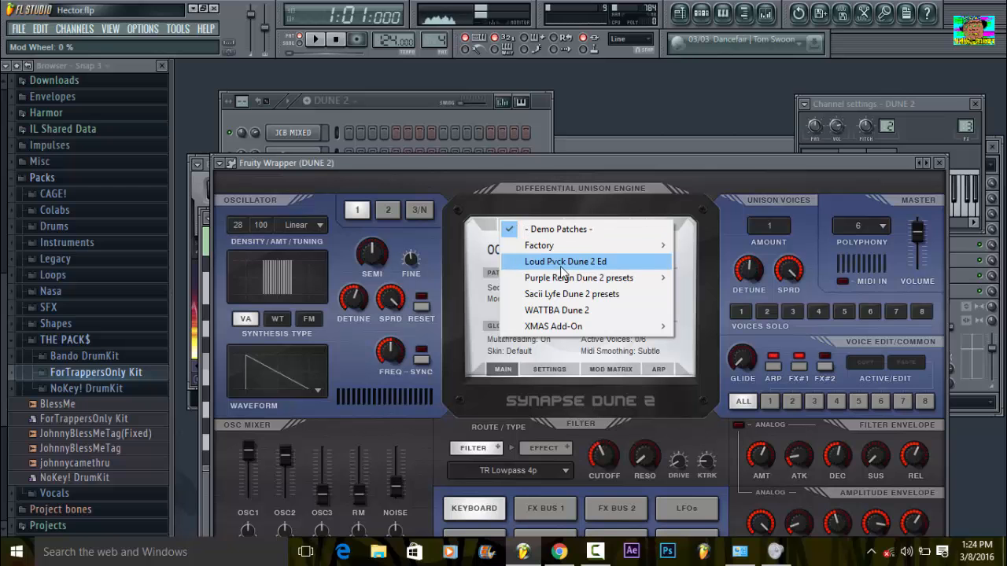
click(572, 310)
click(545, 252)
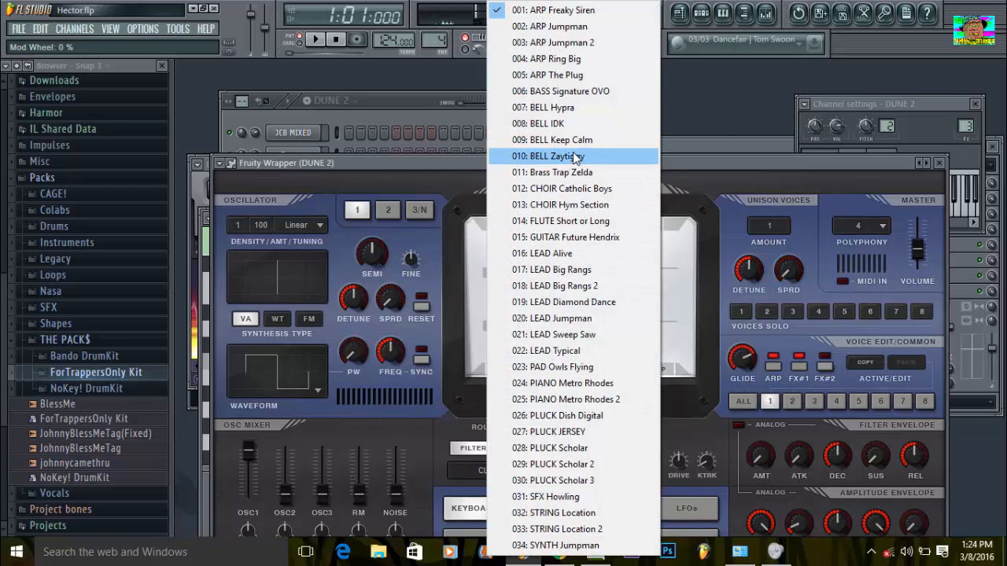
click(572, 155)
- Bring the channel rack forward, play the DUNE 2 melody pattern, and stop playback
click(420, 100)
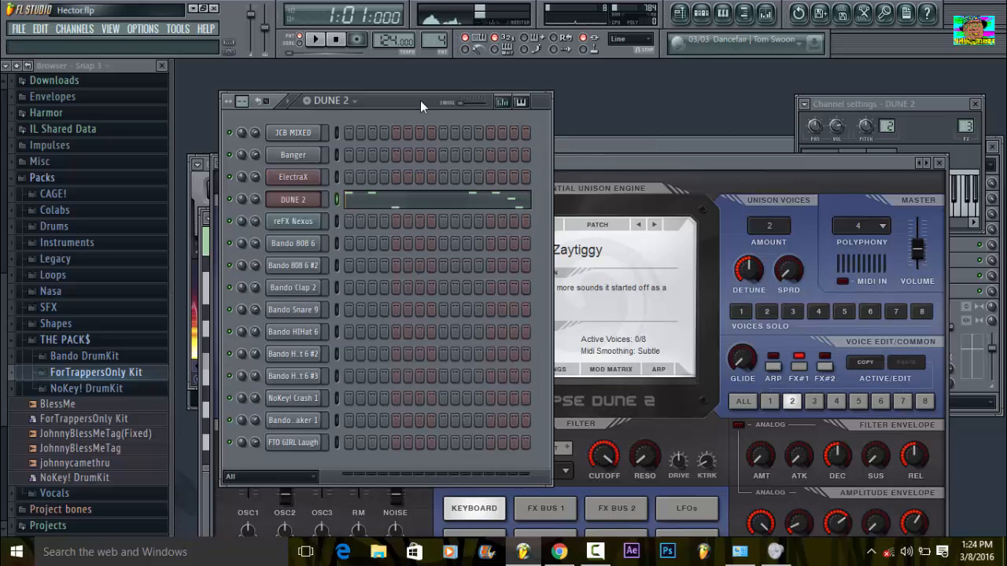
key(space)
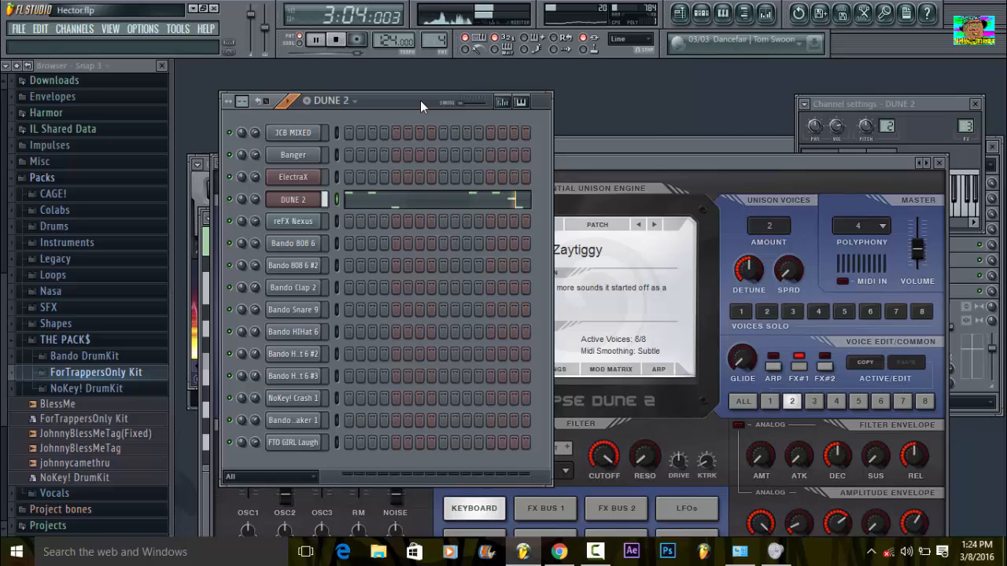
key(space)
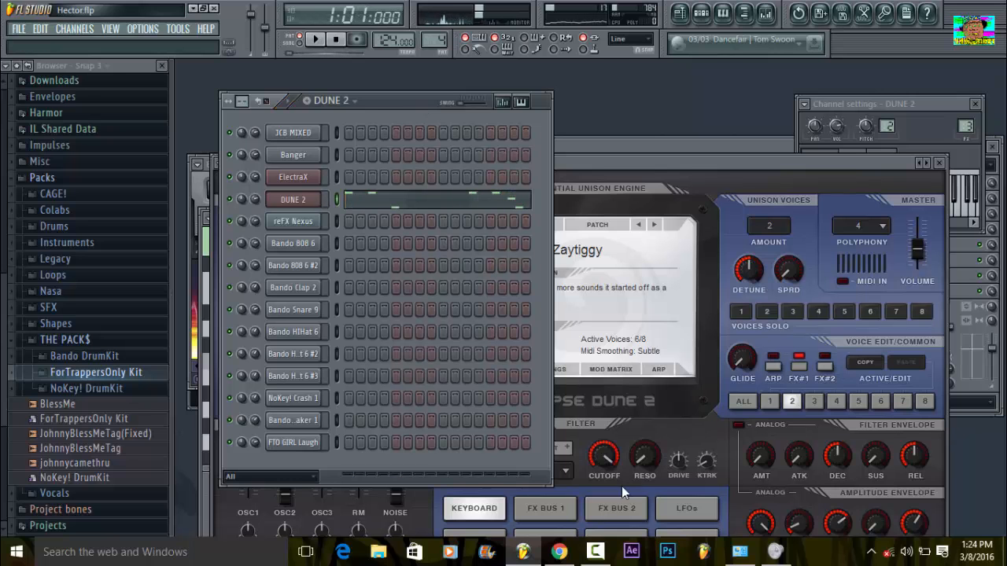
- Check the elapsed recording time in the Camtasia recorder, and minimize its window
click(595, 554)
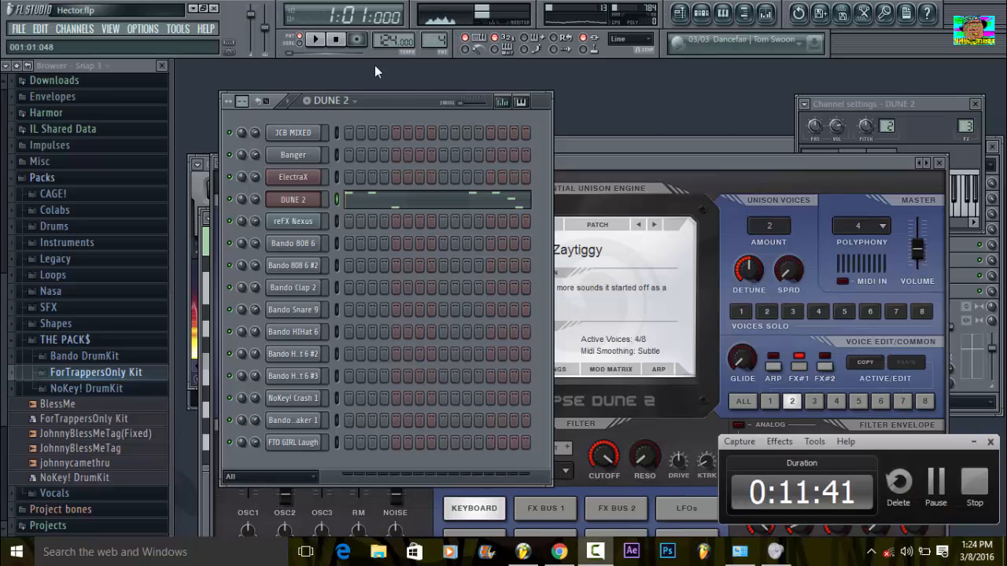
click(428, 116)
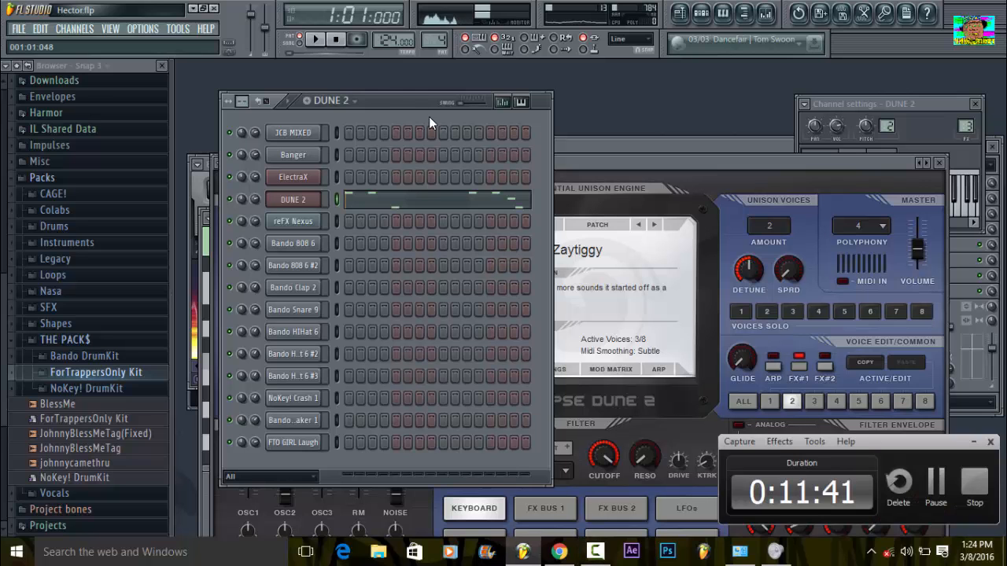
click(972, 443)
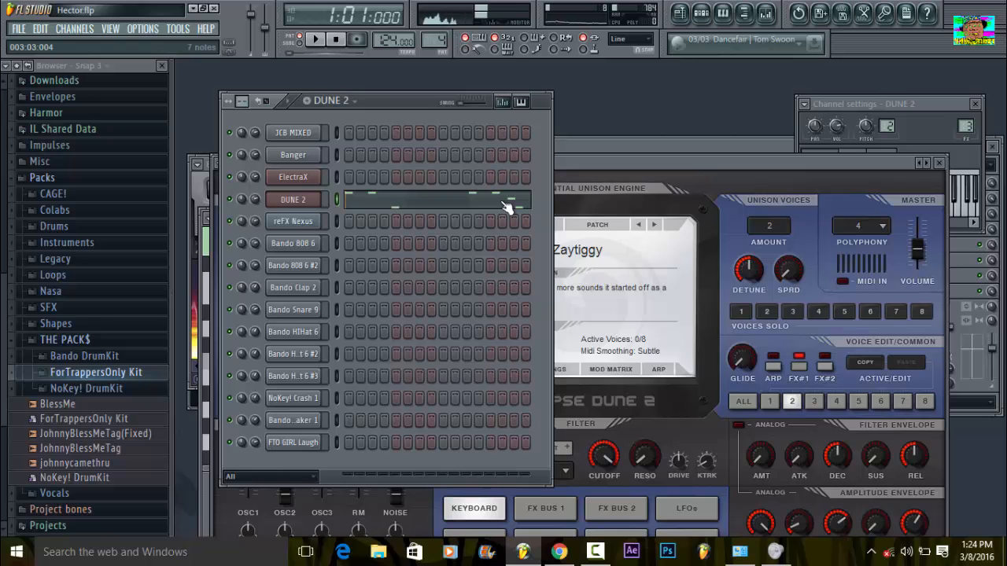
- Show the DUNE 2 track in the mixer and open its Fruity Parametric EQ 2 to show the curve
click(507, 206)
key(F9)
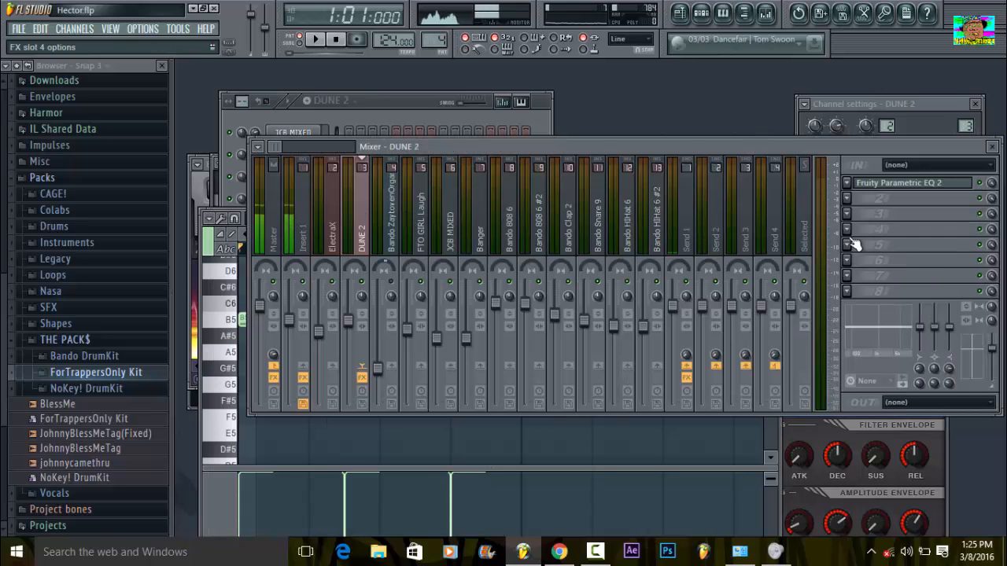
click(966, 186)
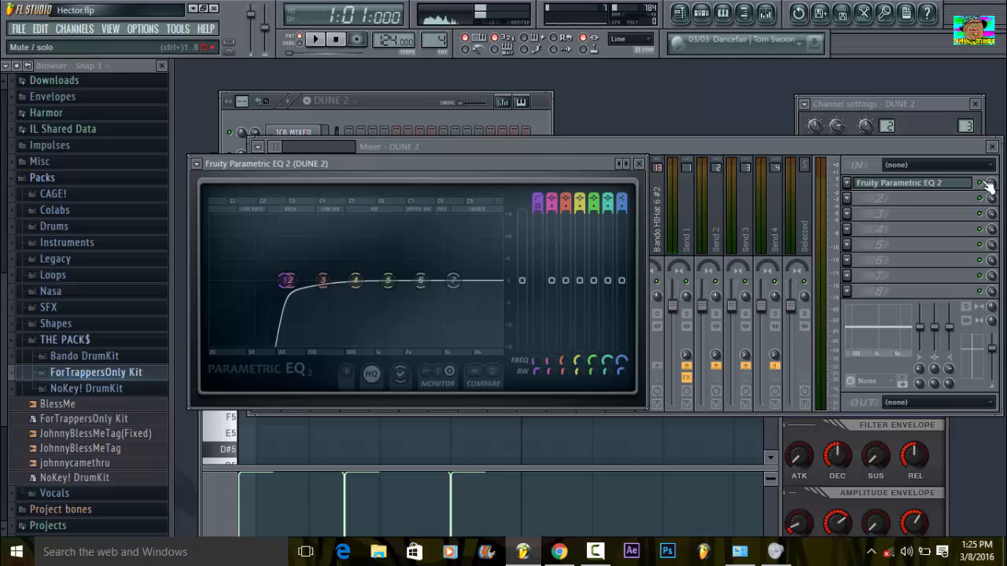
- Audition the melody with the DUNE 2 track's Fruity Parametric EQ 2 bypassed, and re-enable the EQ
click(989, 186)
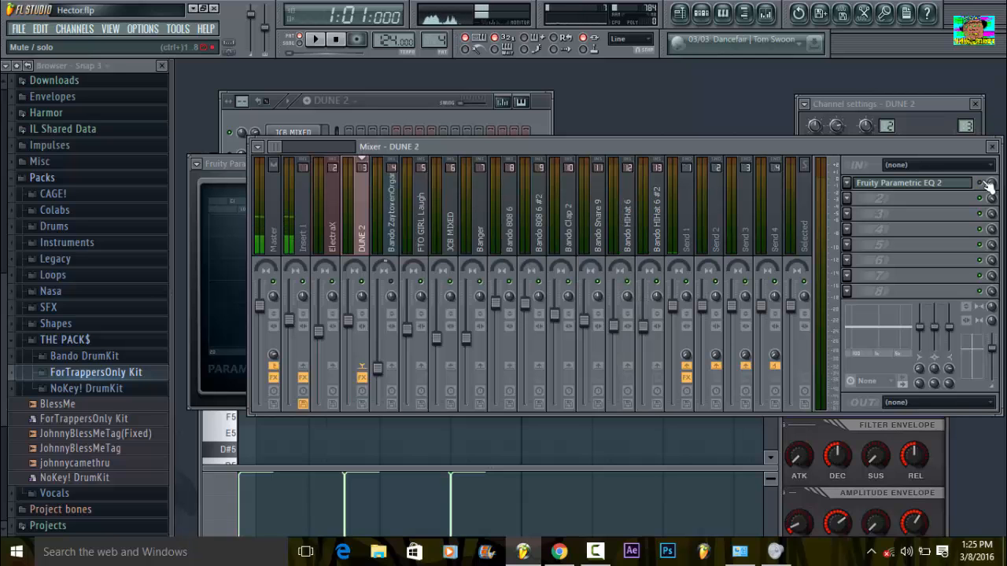
key(space)
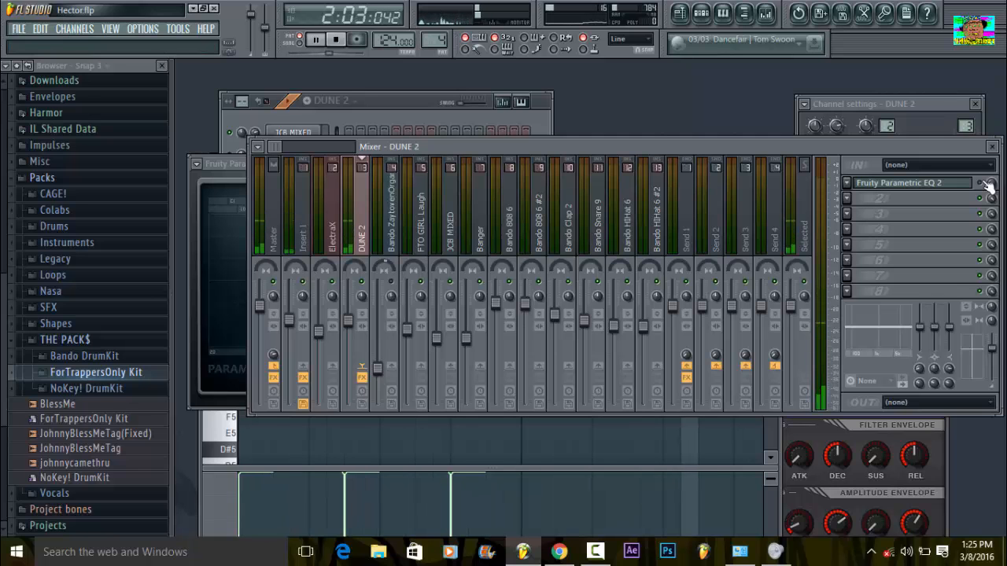
key(space)
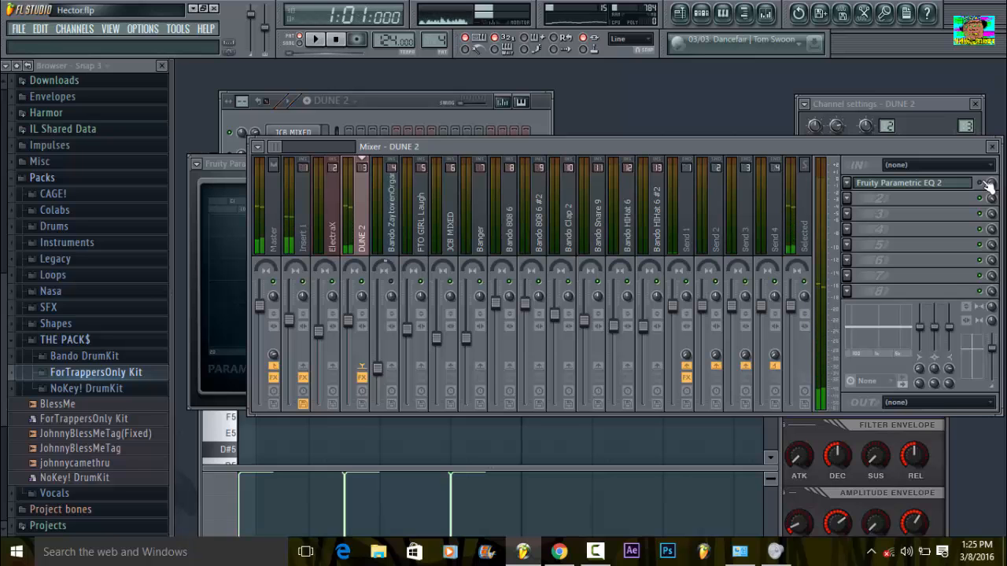
click(987, 184)
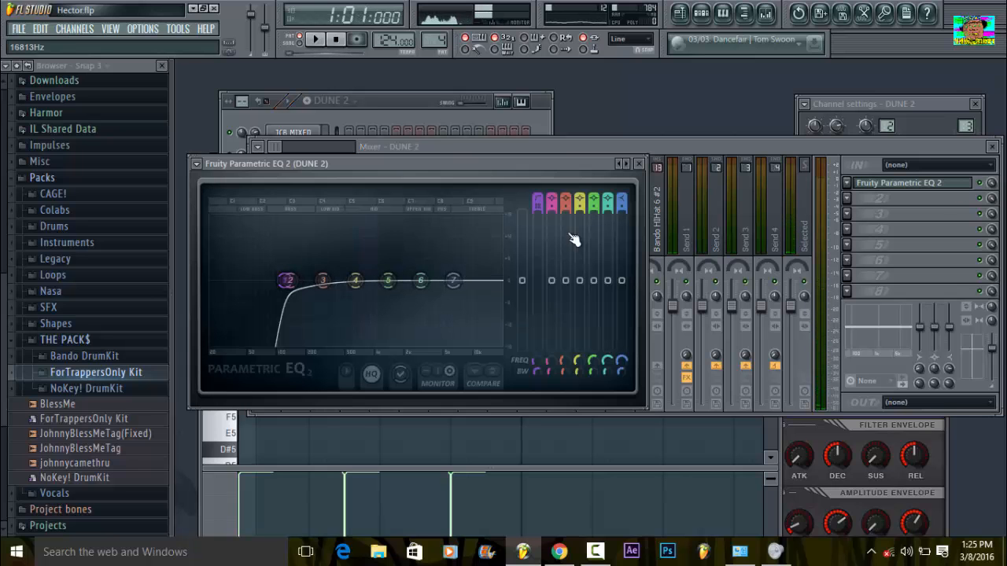
- Look over the mixer tracks, and return to the channel rack
click(420, 99)
click(654, 149)
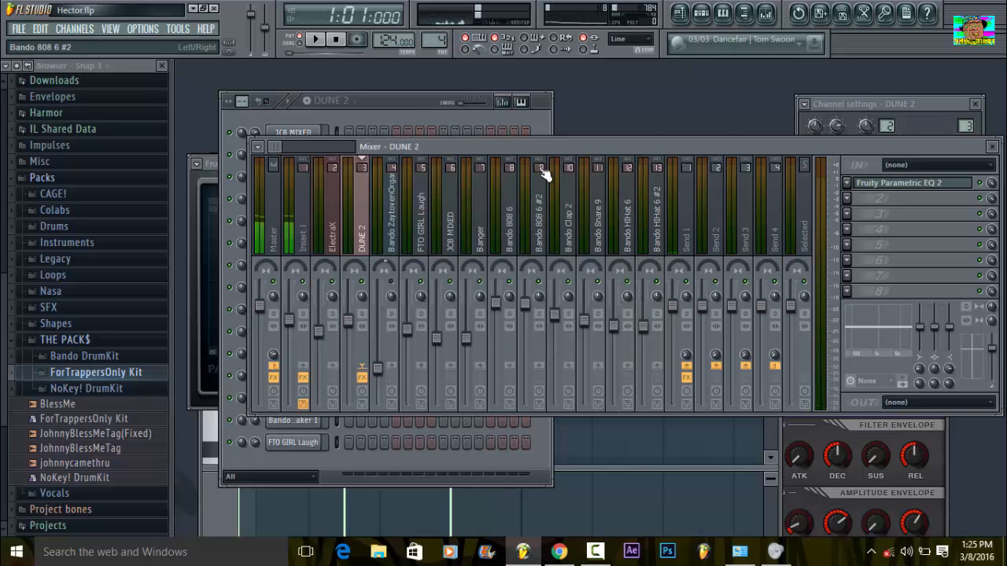
scroll(277, 144, down, 7)
scroll(278, 143, up, 7)
click(393, 111)
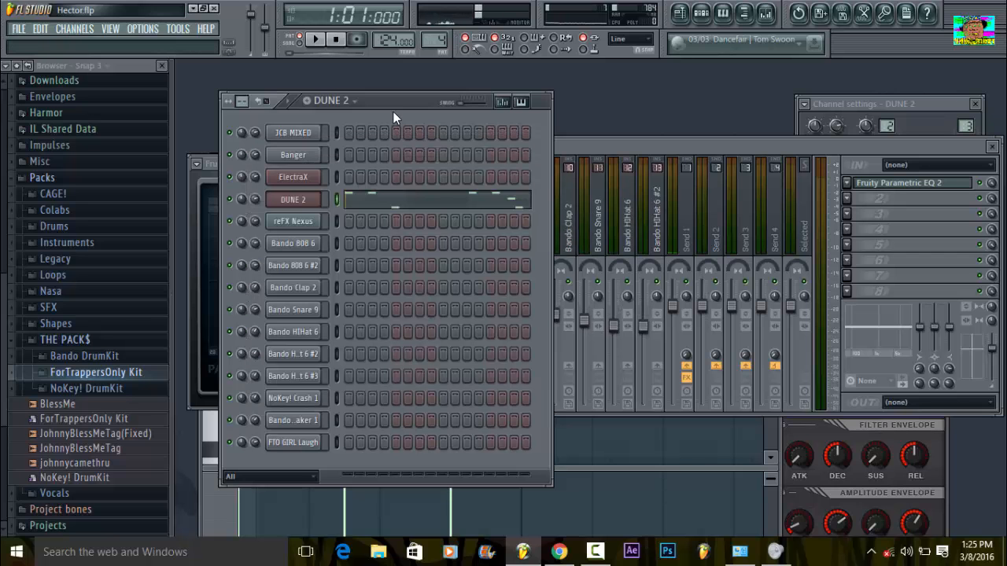
- Select all channels in the channel rack, from JCB MIXED to FTO GIRL Laugh, and bring the mixer to the front
double_click(336, 131)
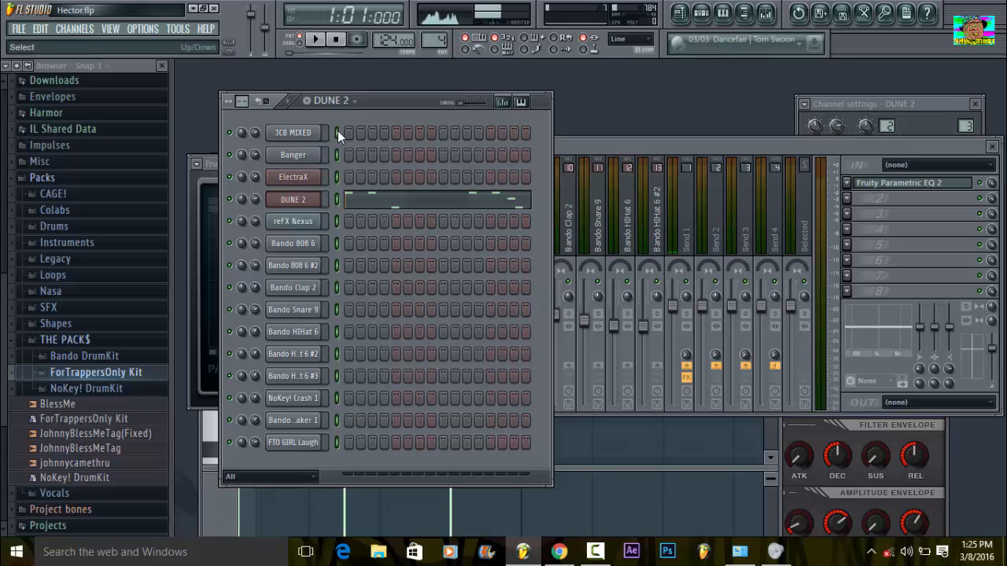
click(578, 146)
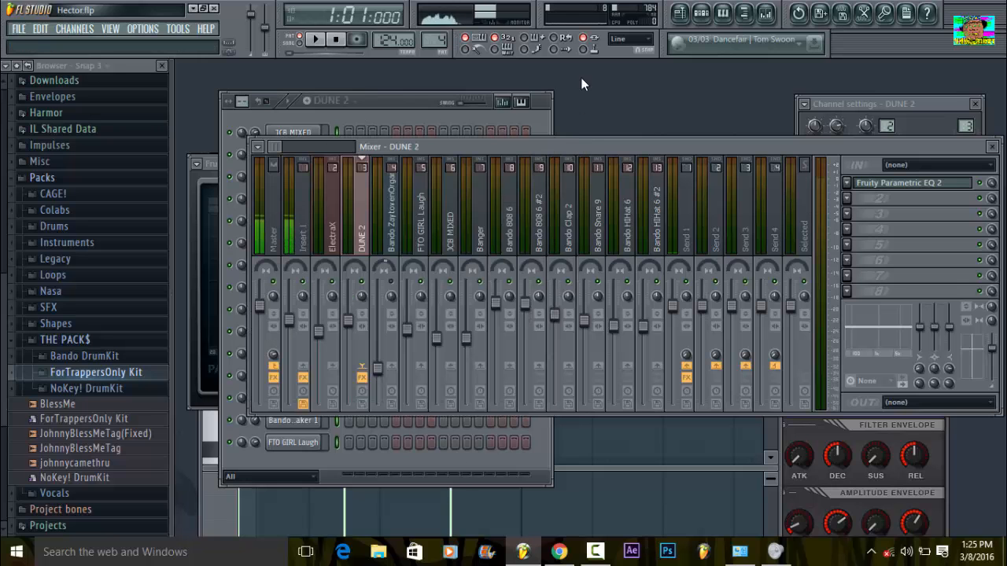
click(764, 14)
click(764, 14)
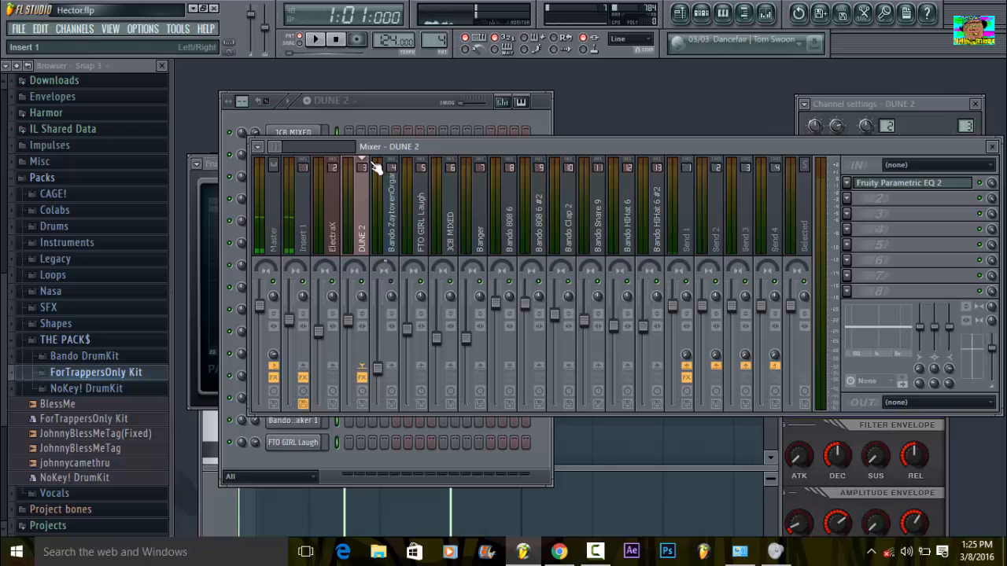
- Show the options for linking selected channels on the ElectraX mixer track, and return to the channel rack without applying any
click(334, 208)
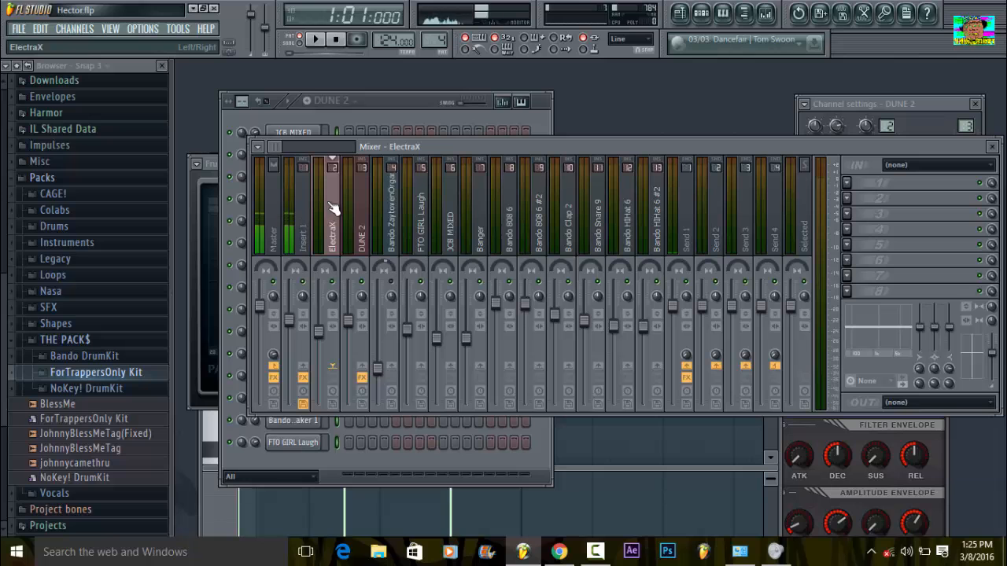
right_click(330, 203)
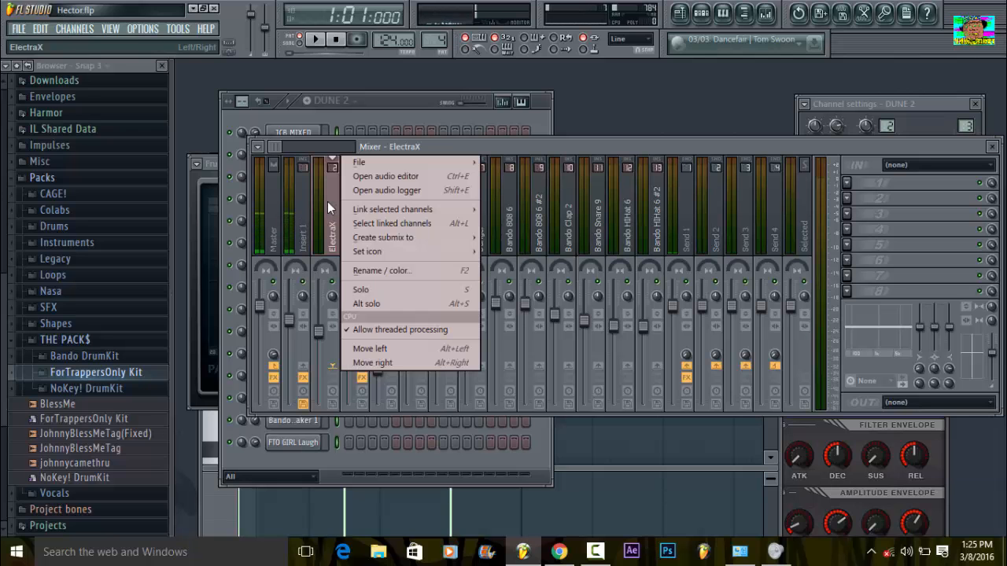
mouse_move(373, 210)
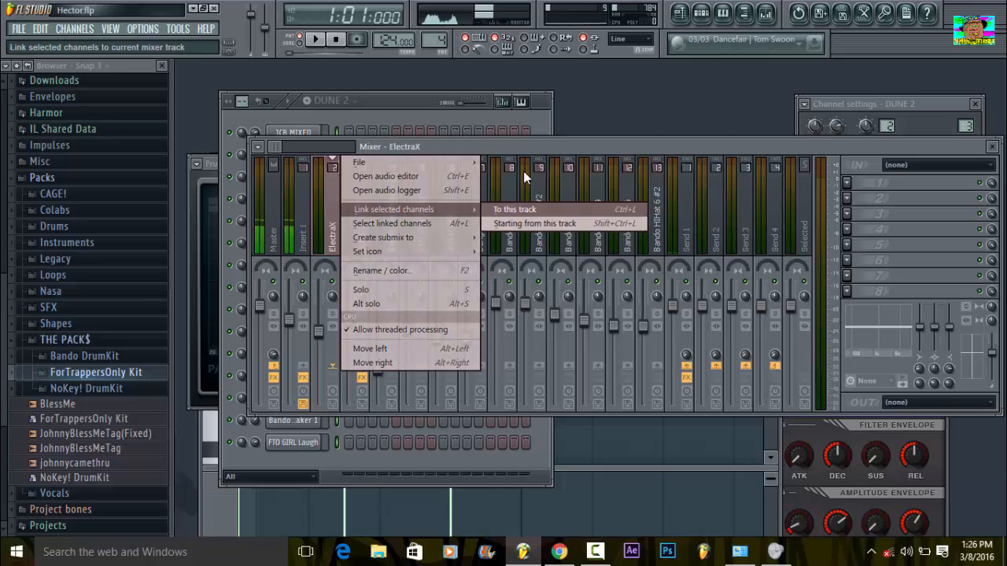
click(524, 146)
click(431, 102)
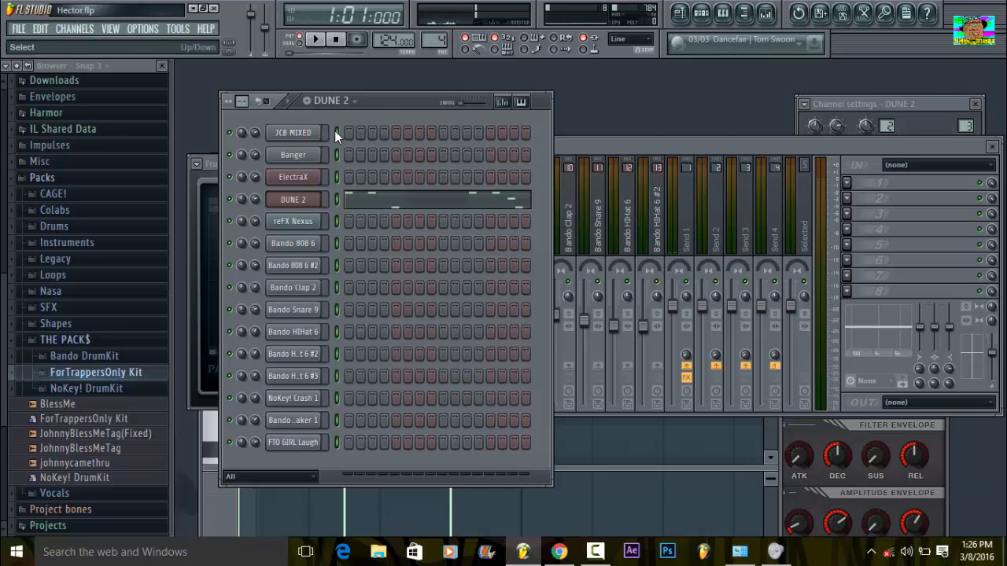
- Examine the mixer tracks up to Insert 17 against the channel rack, and return to the first tracks
click(603, 147)
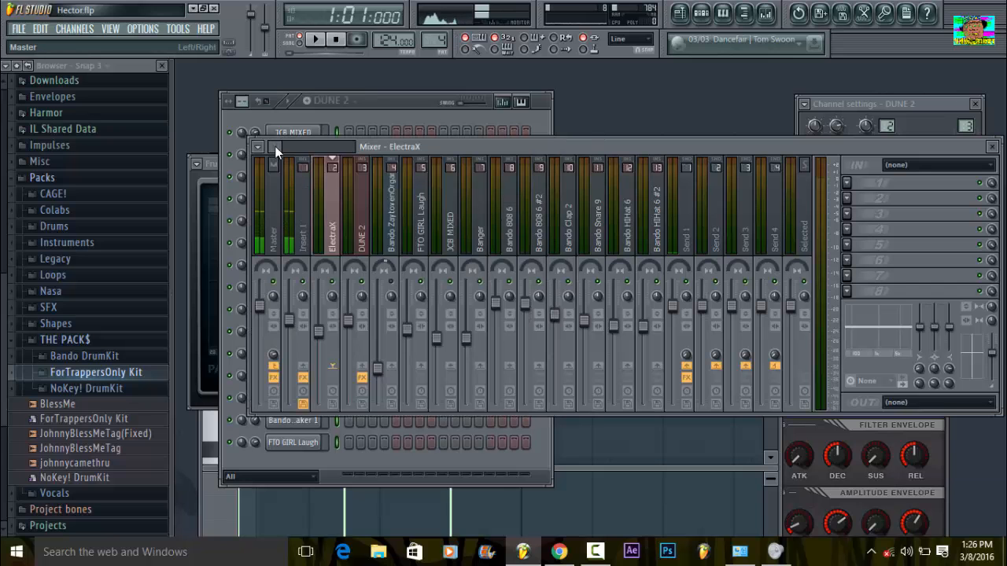
drag(275, 146, 279, 147)
click(370, 113)
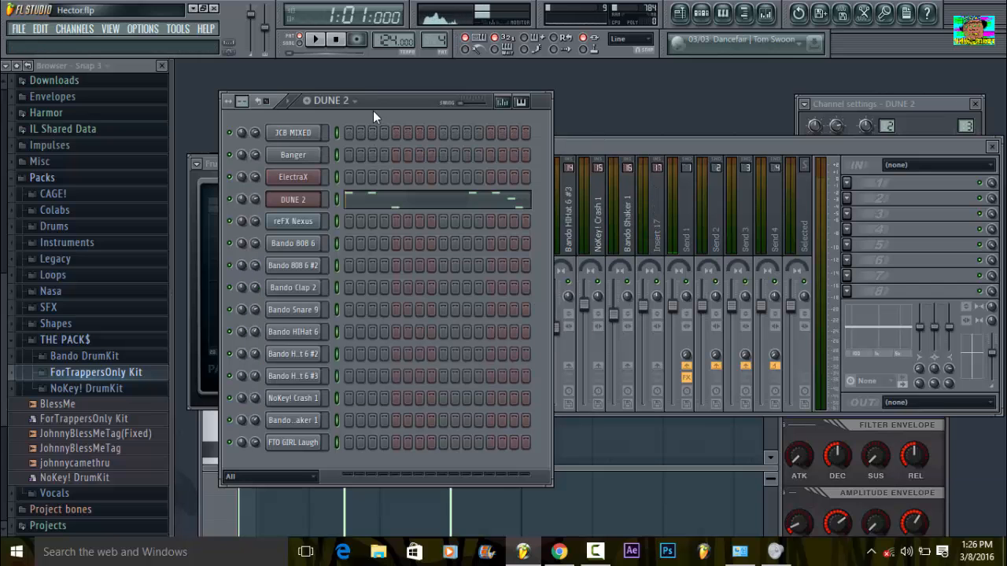
click(590, 146)
drag(283, 146, 260, 149)
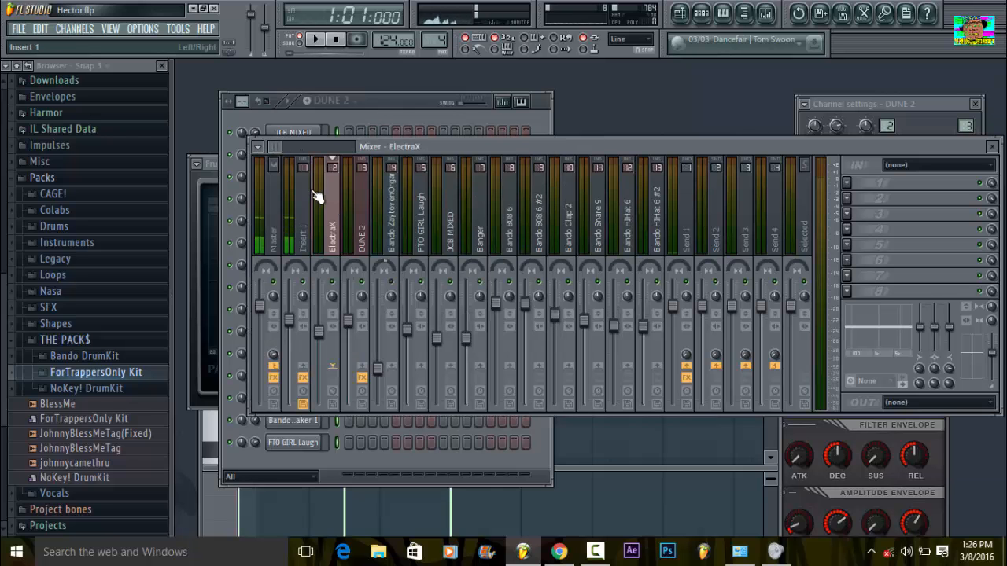
- Select the DUNE 2 mixer track, view its Fruity Parametric EQ 2, and remove that effect from slot 1
click(351, 211)
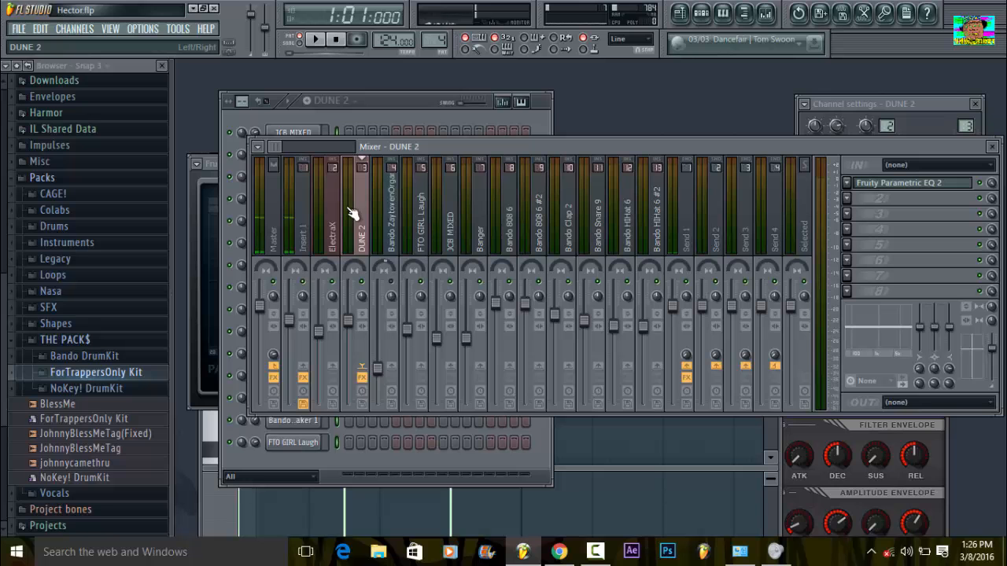
click(891, 183)
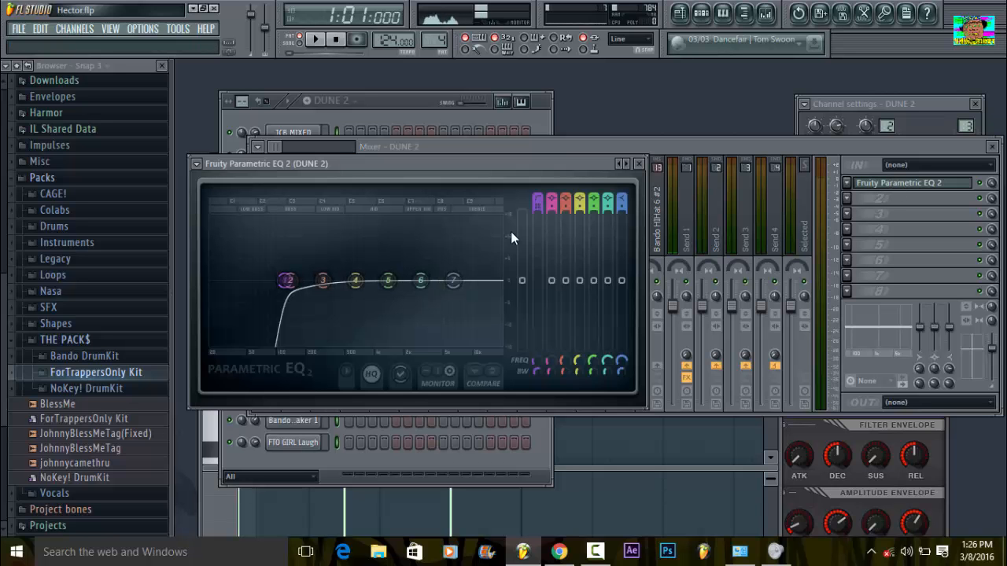
click(847, 182)
mouse_move(854, 197)
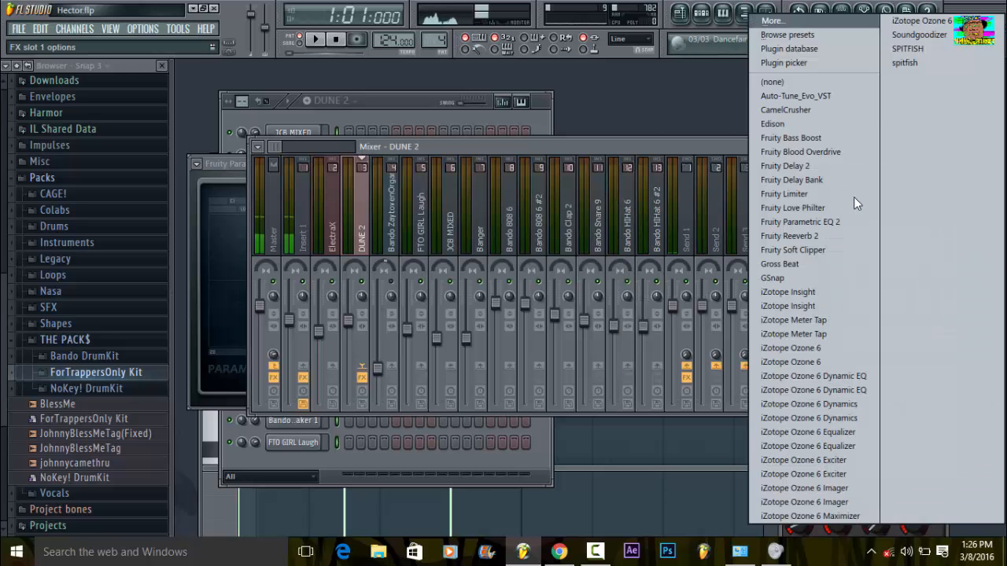
click(792, 87)
- Load a fresh Fruity Parametric EQ 2 into slot 1 of the DUNE 2 track while playing the melody, and stop playback
key(space)
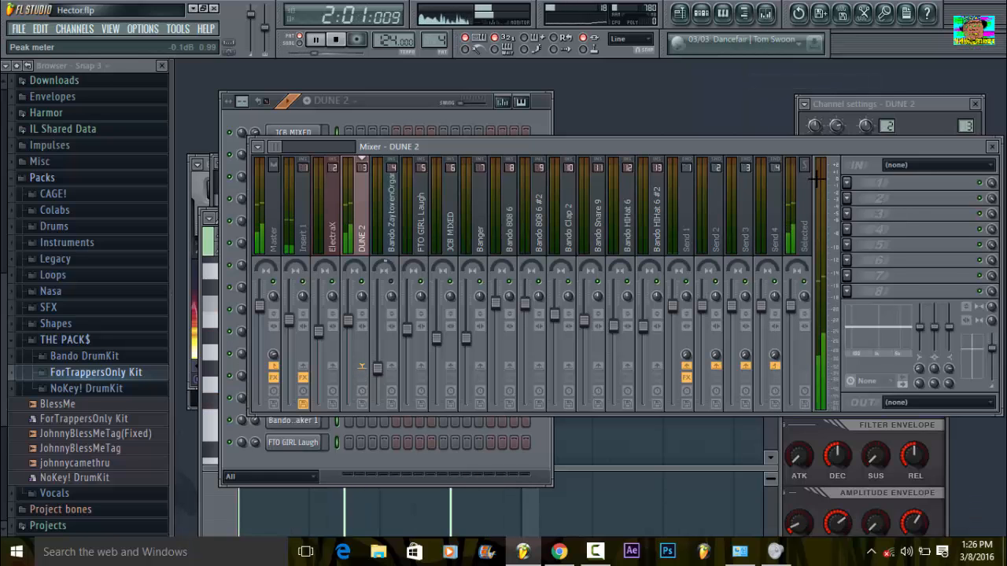
click(846, 196)
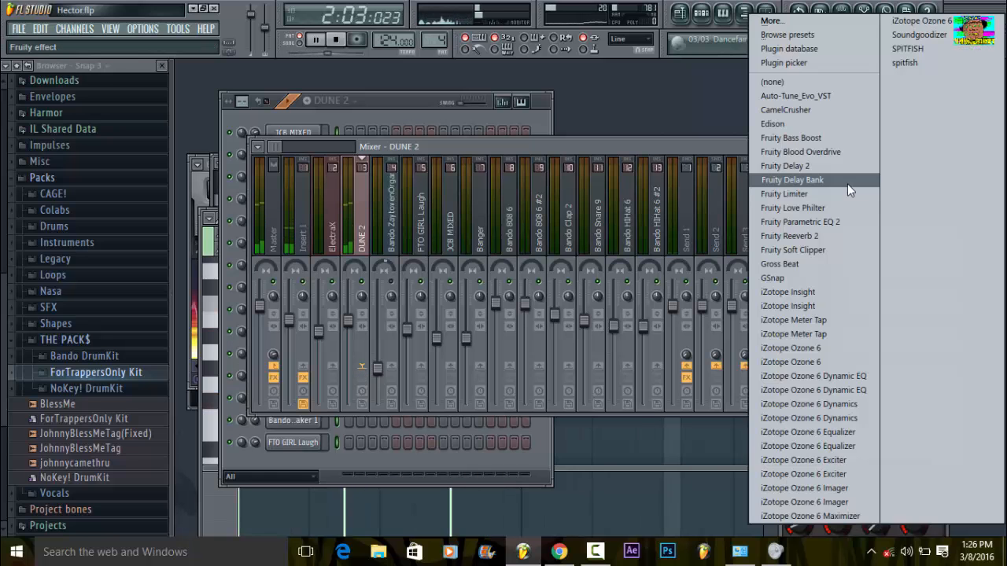
click(821, 223)
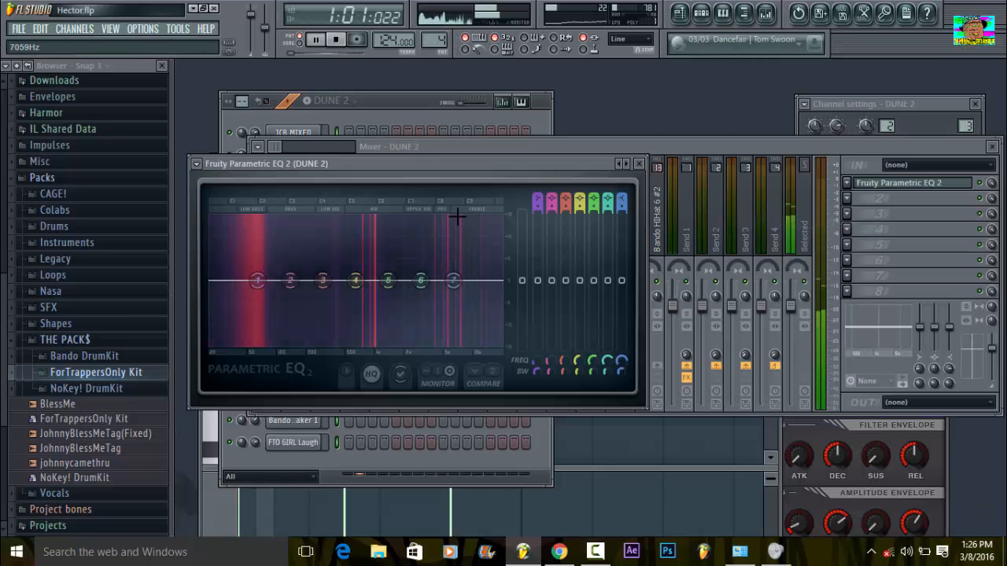
key(space)
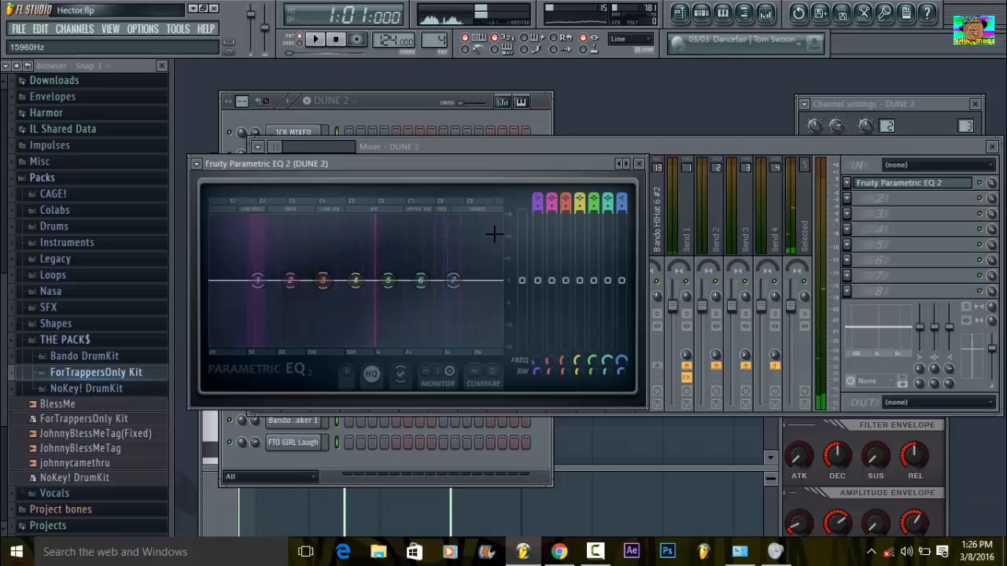
- Turn band 1 of the DUNE 2 equalizer into a steep high-pass filter with its cutoff at about 121 Hz
click(538, 201)
drag(537, 202, 537, 217)
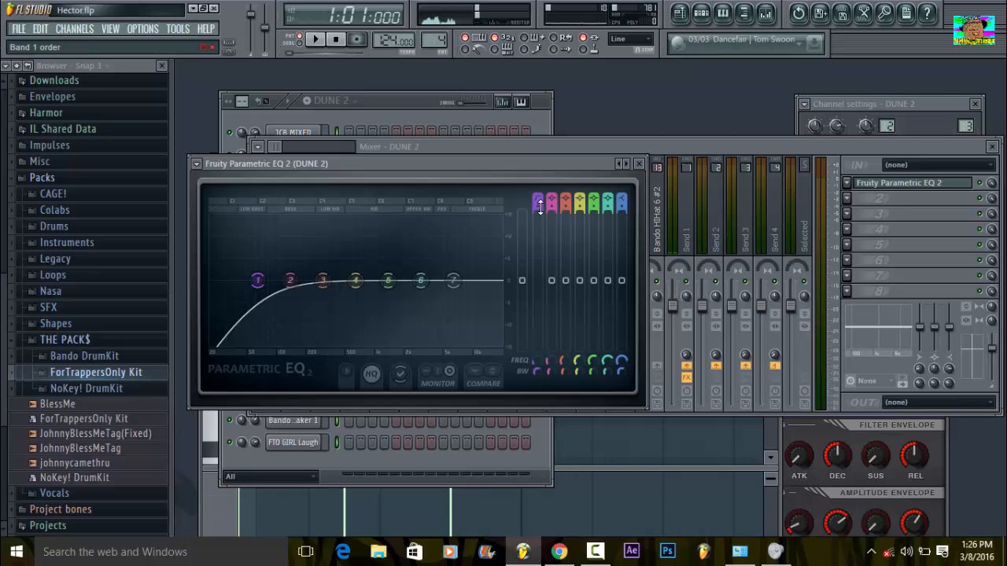
drag(538, 208, 538, 178)
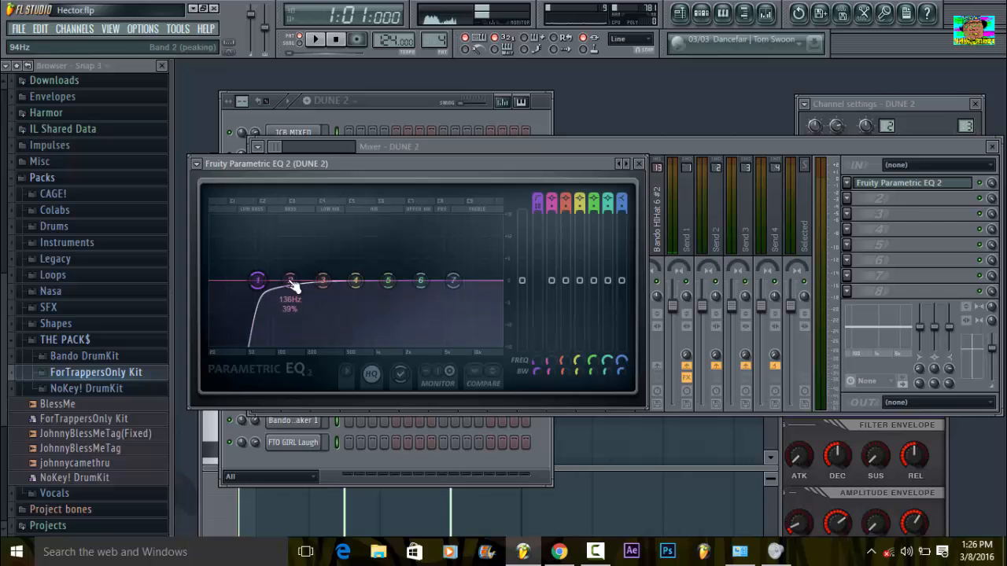
drag(259, 284, 286, 280)
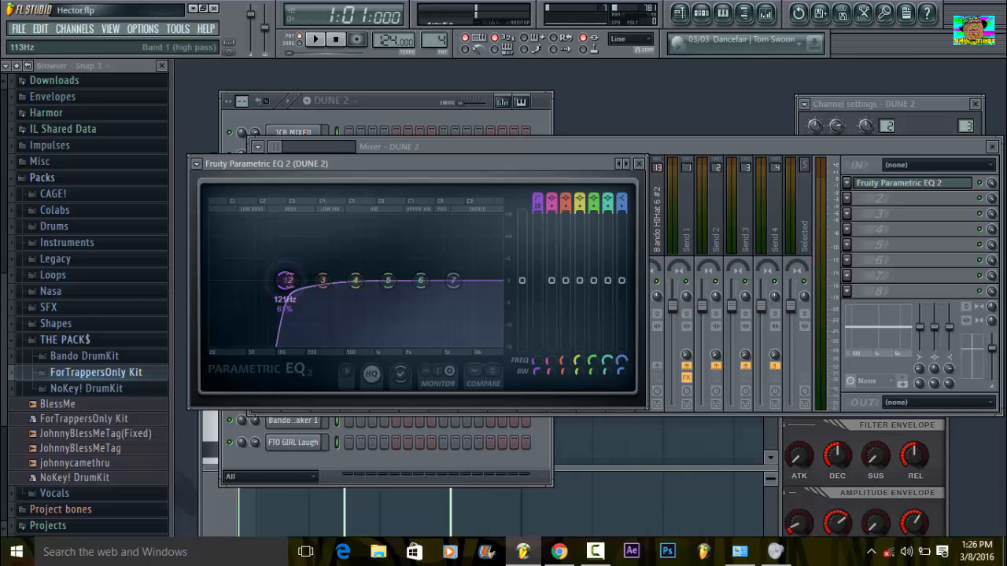
- Play the DUNE 2 melody through the equalizer, and fine-tune the band 1 high-pass cutoff to about 119 Hz
click(420, 107)
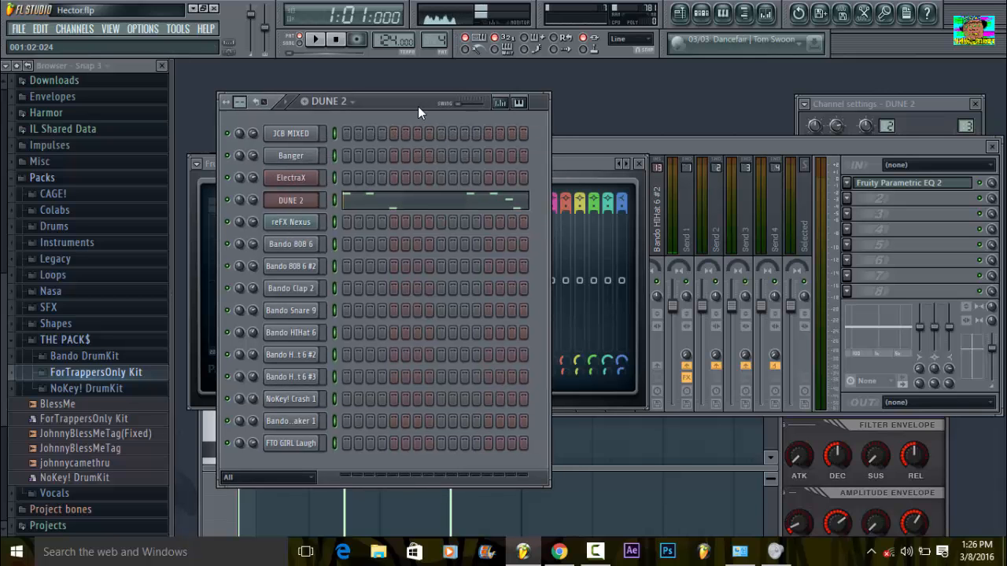
key(space)
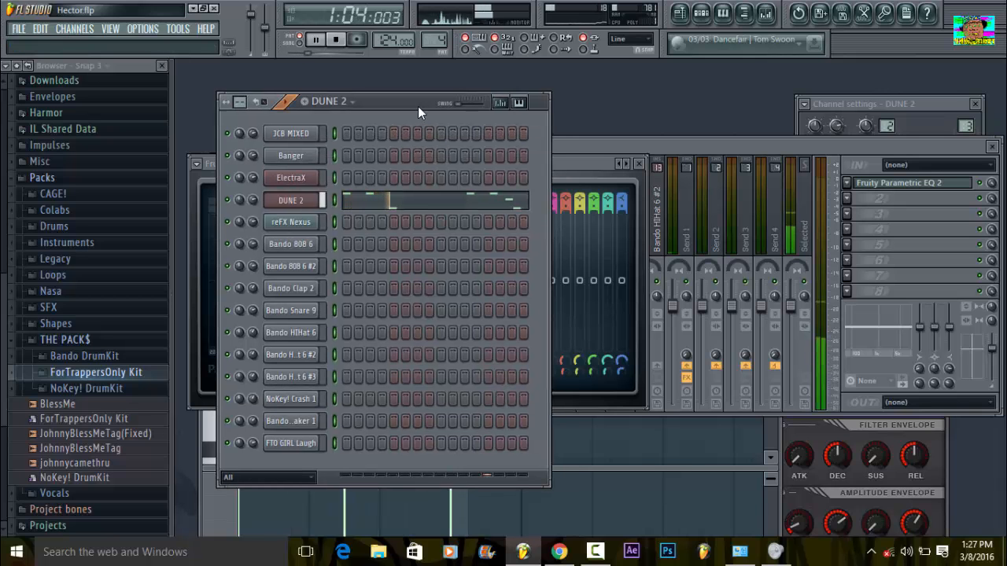
click(589, 164)
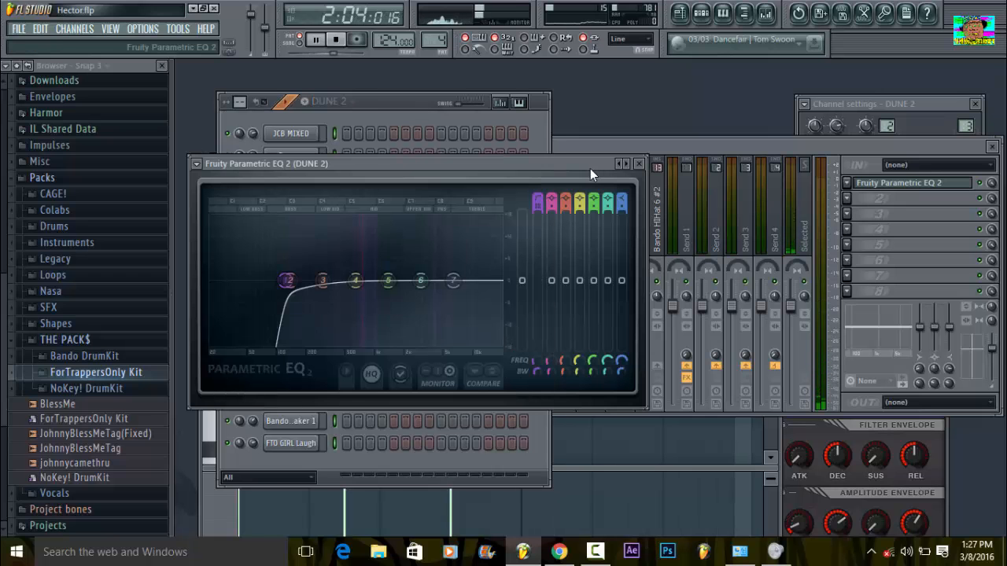
key(space)
drag(285, 281, 287, 280)
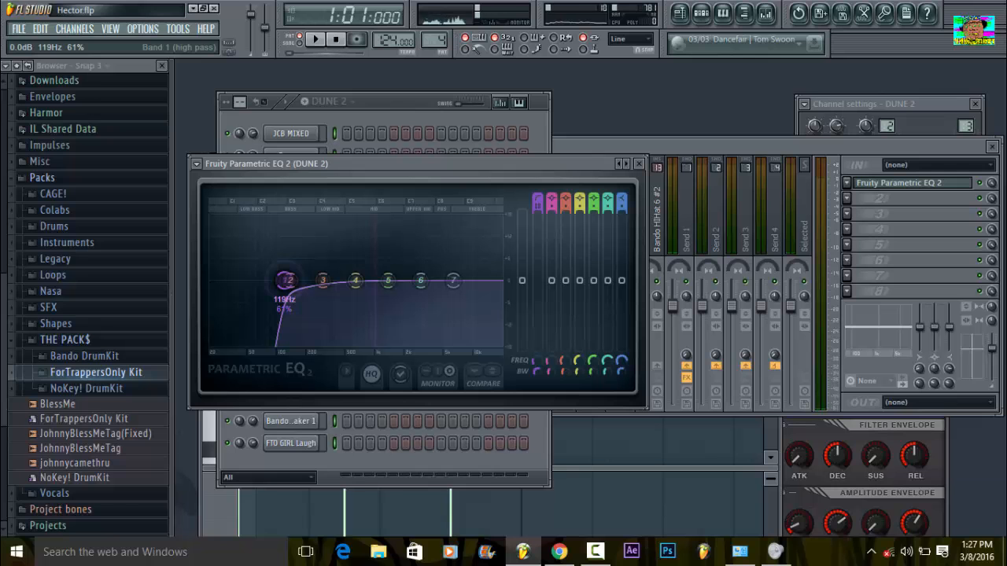
key(space)
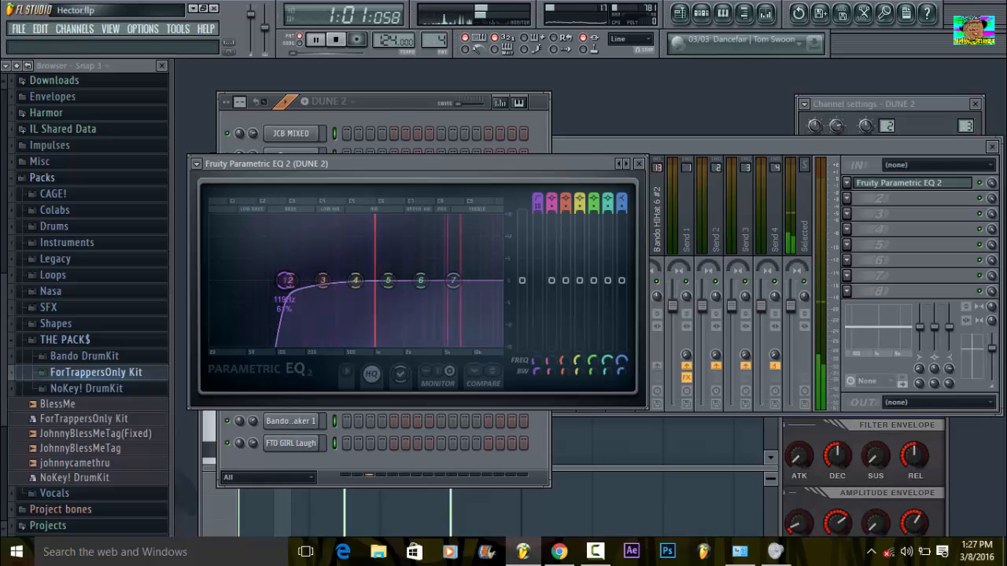
click(404, 110)
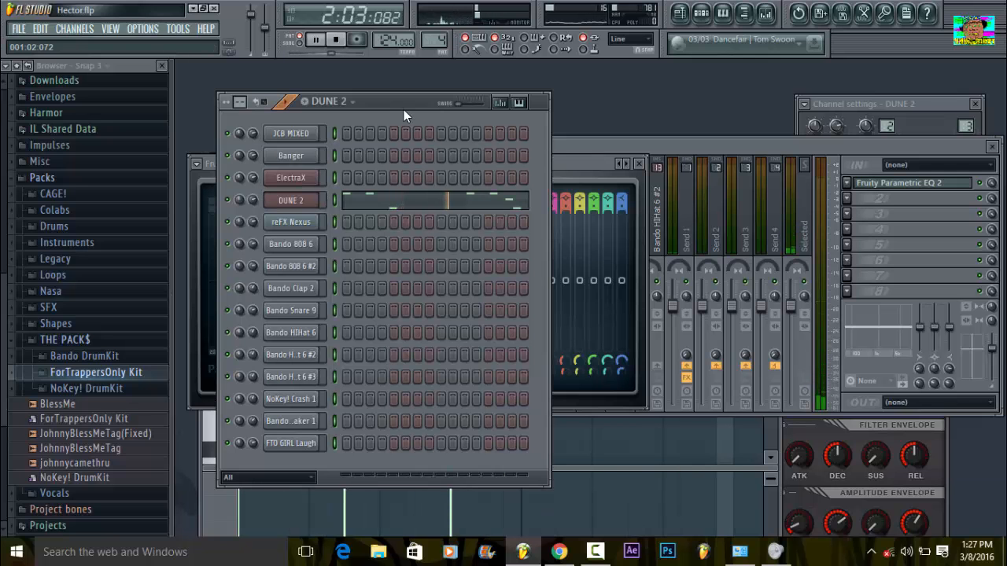
key(space)
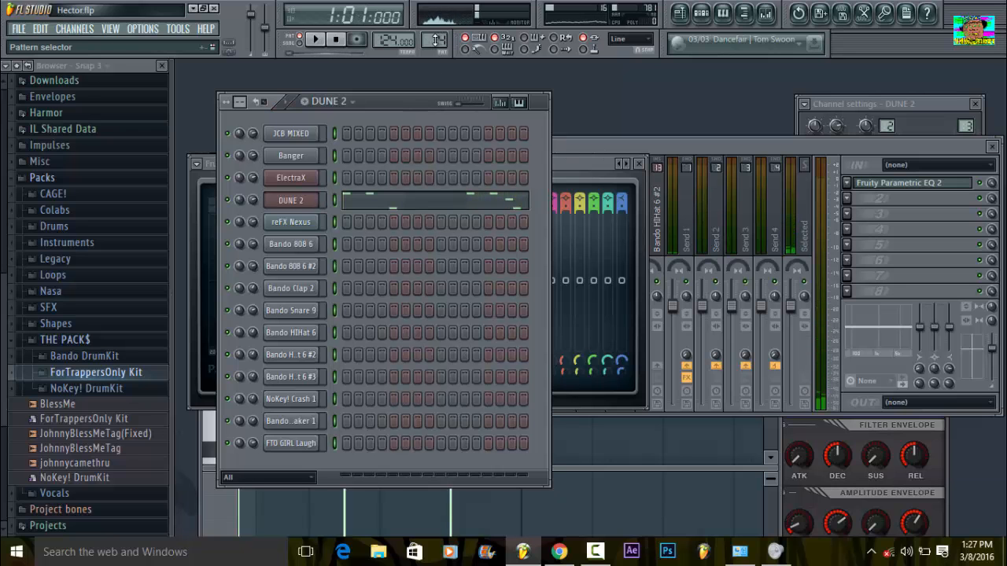
- Switch to pattern 3, open ElectraX, and choose the Keys category with the 0Sparkling Bells BT patch
drag(435, 39, 435, 46)
click(288, 181)
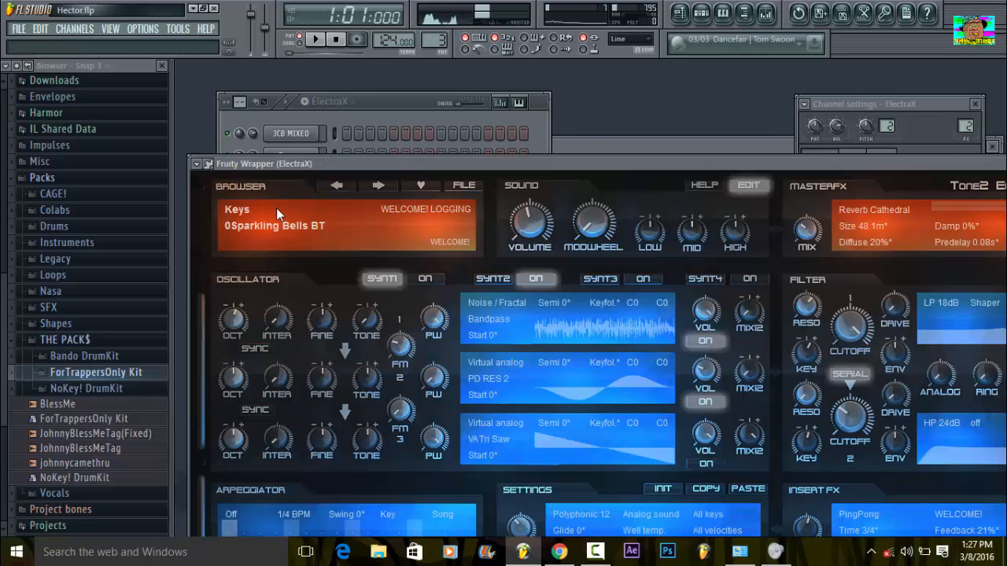
click(249, 208)
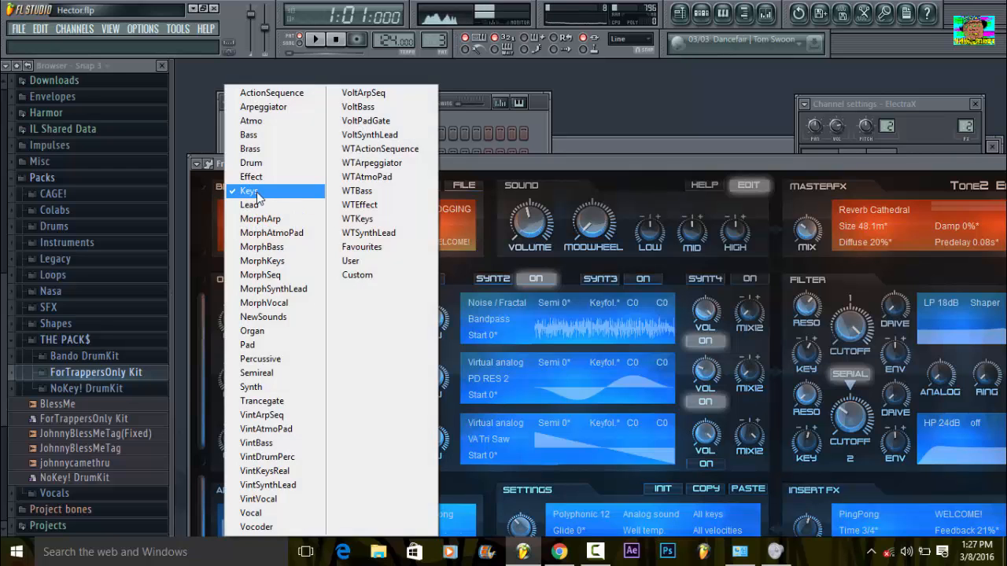
click(257, 195)
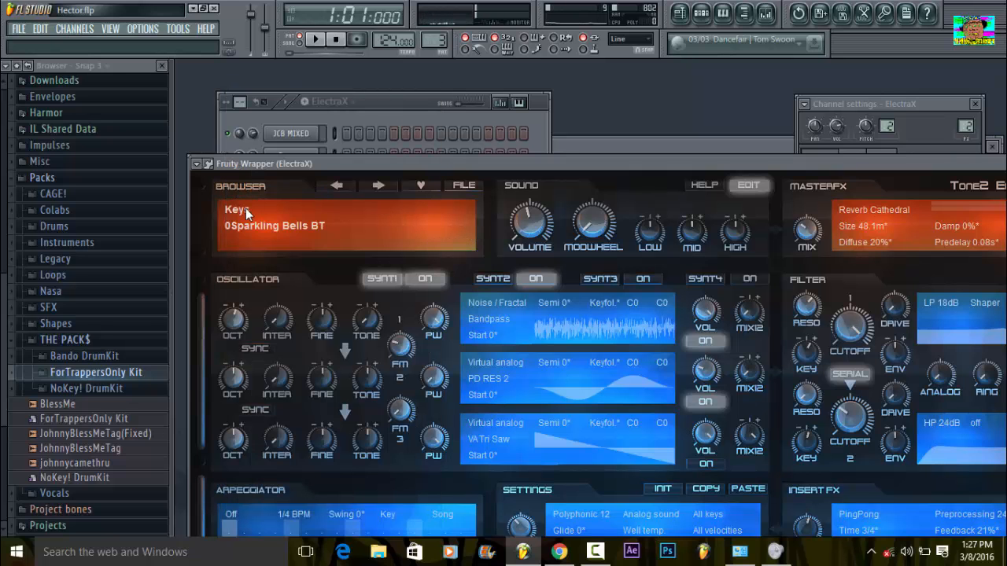
click(247, 211)
click(250, 206)
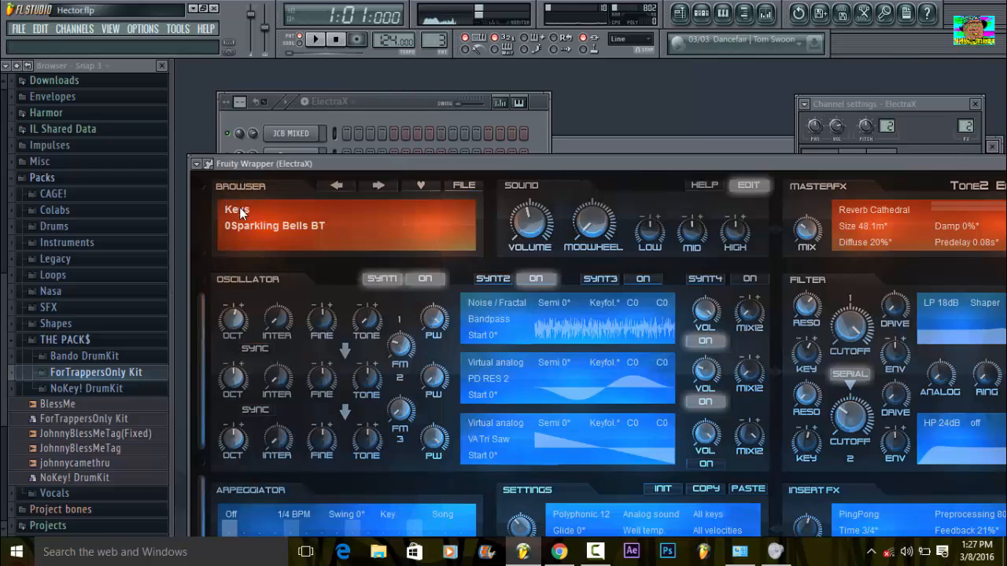
scroll(252, 211, down, 1)
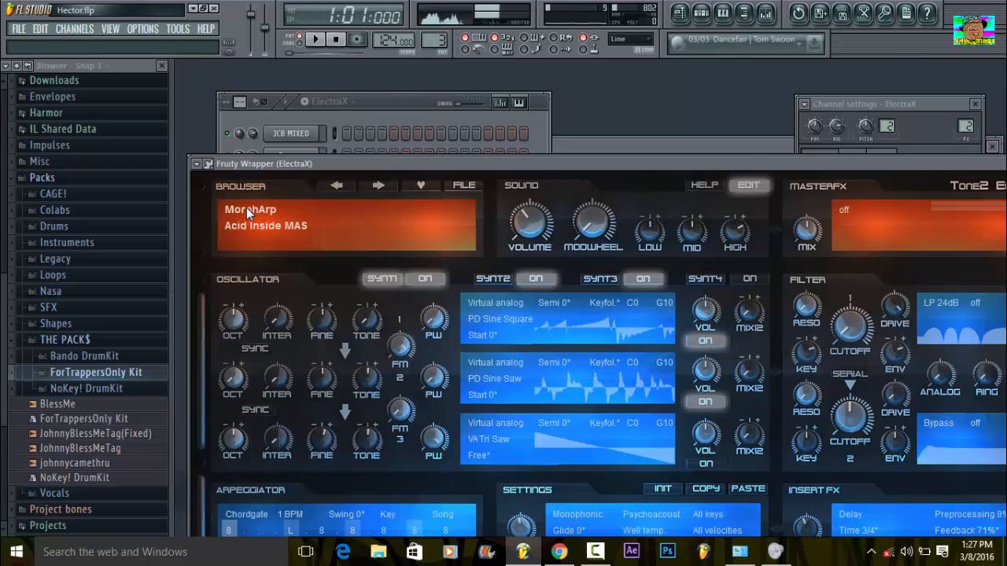
click(253, 210)
click(252, 193)
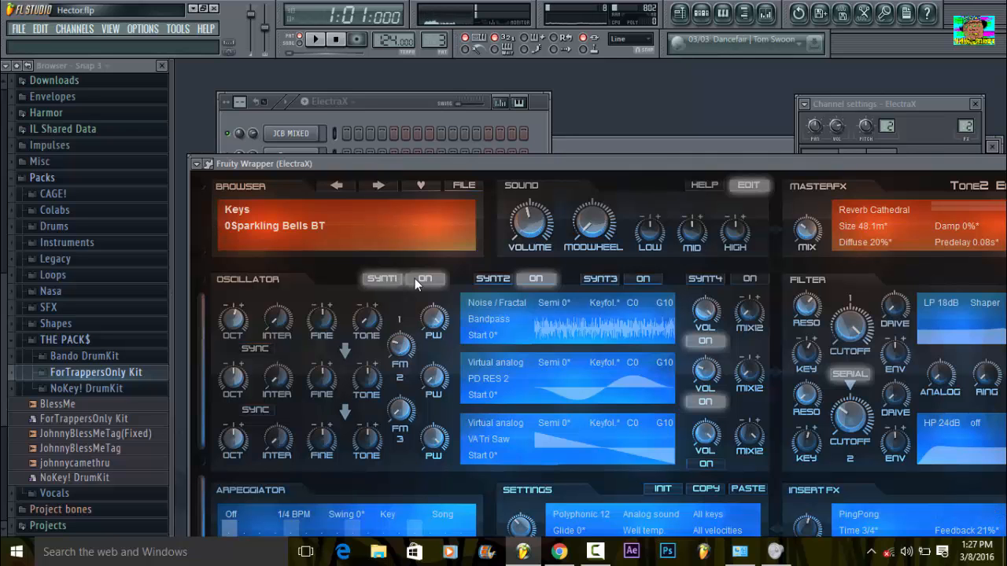
- Compare the Synth 1 and Synth 2 layers of ElectraX during playback, leaving Synth 1 off and Synth 2 on
key(space)
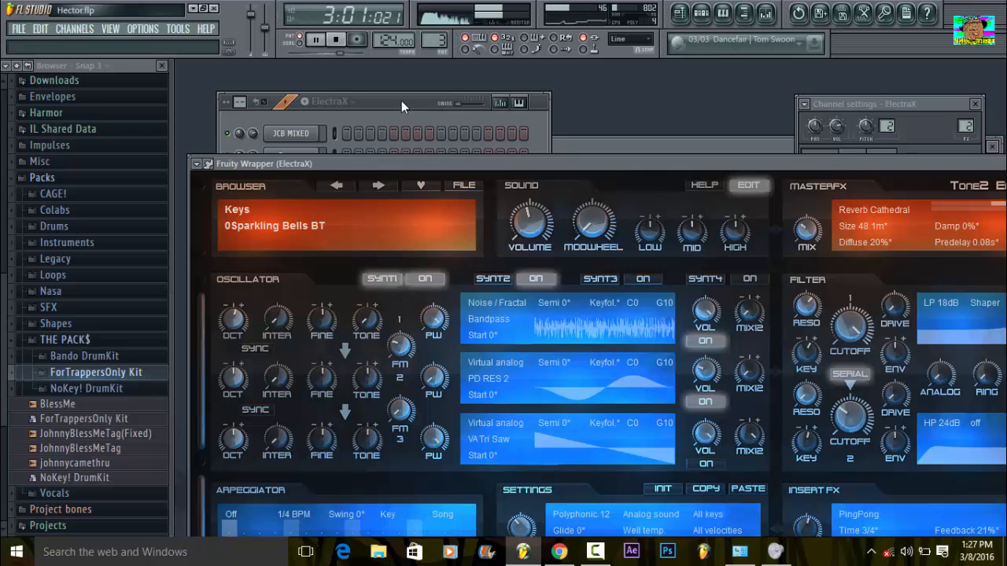
key(space)
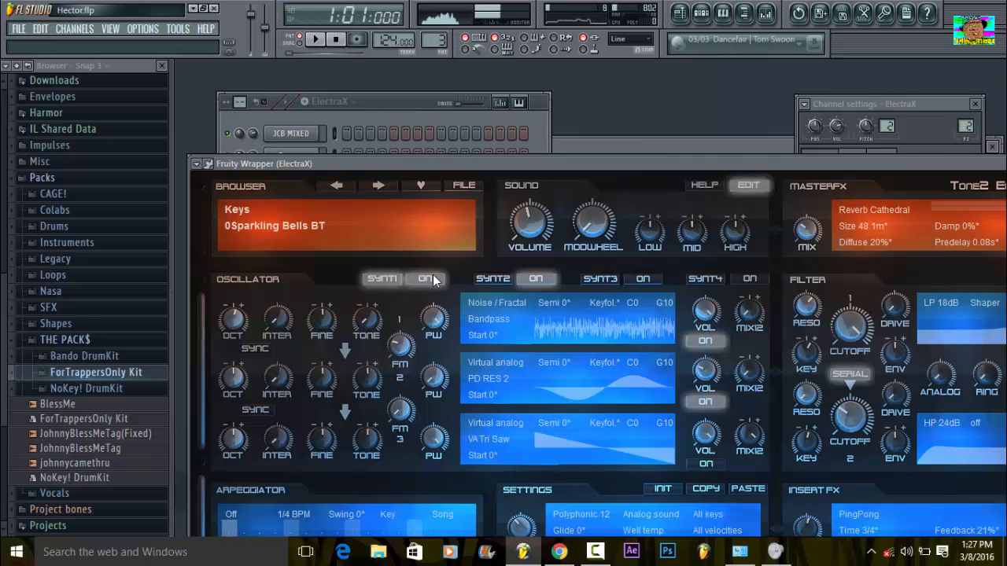
key(space)
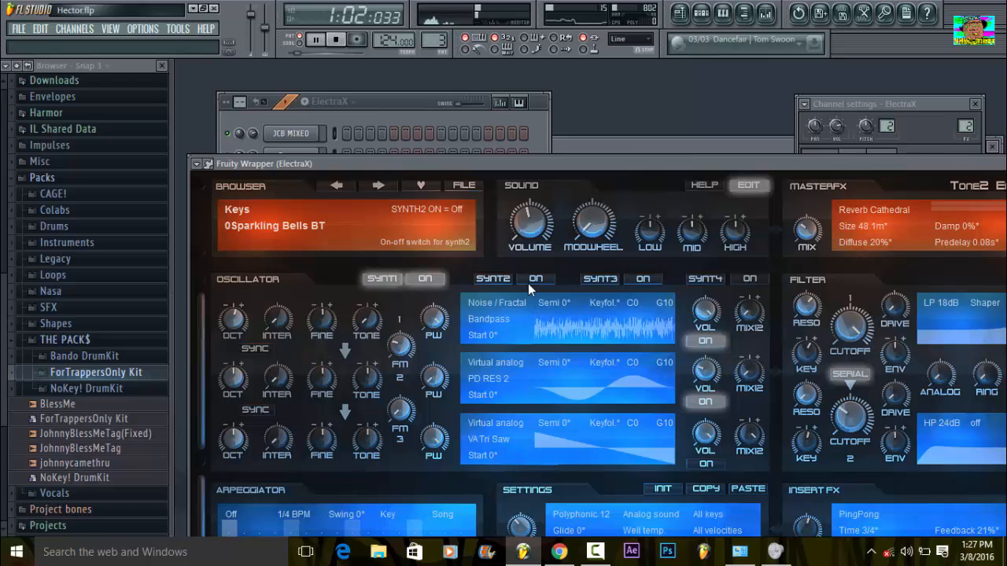
key(space)
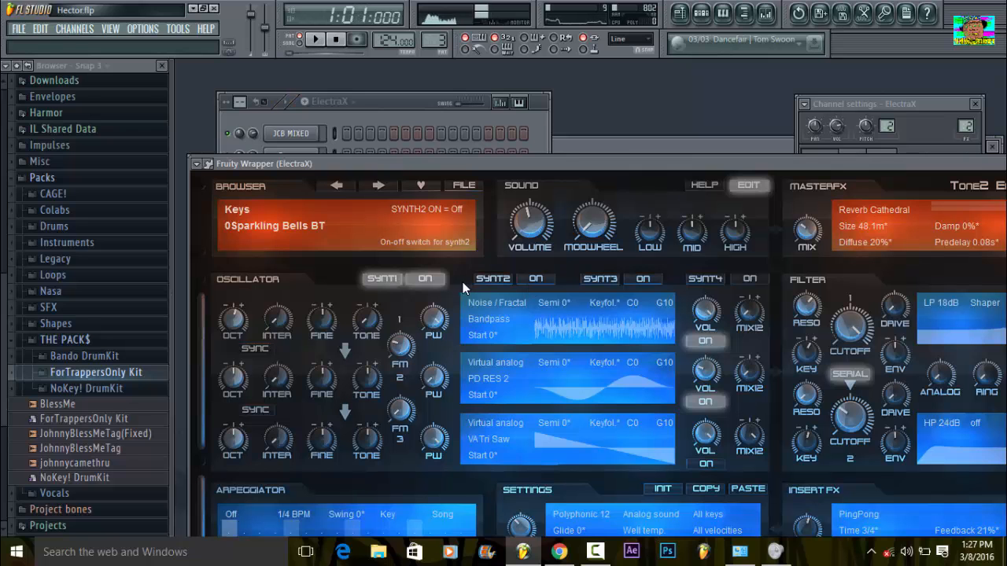
click(538, 279)
key(space)
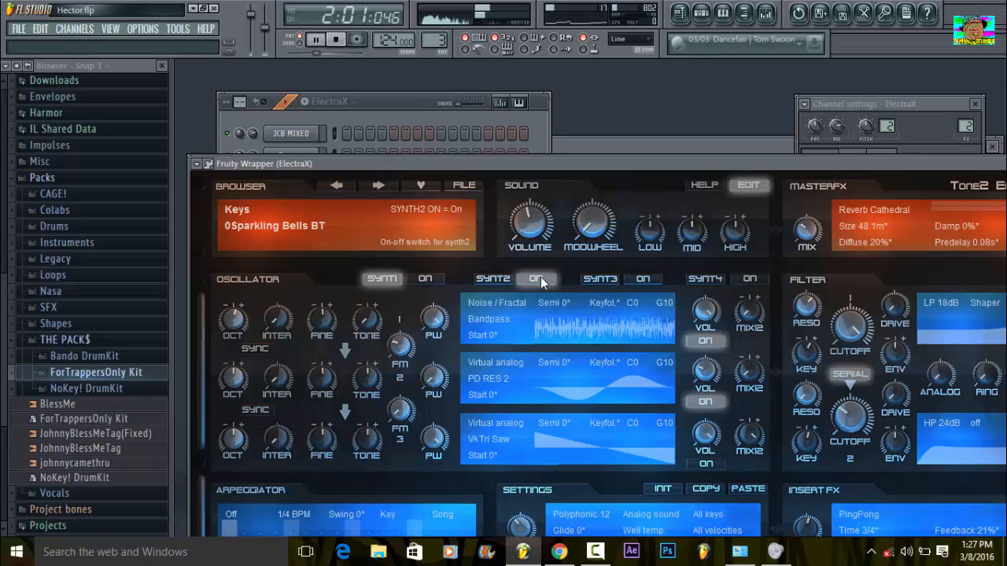
- Open the ElectraX piano roll at full size, stop playback, and show the whole chord progression
click(369, 104)
click(397, 179)
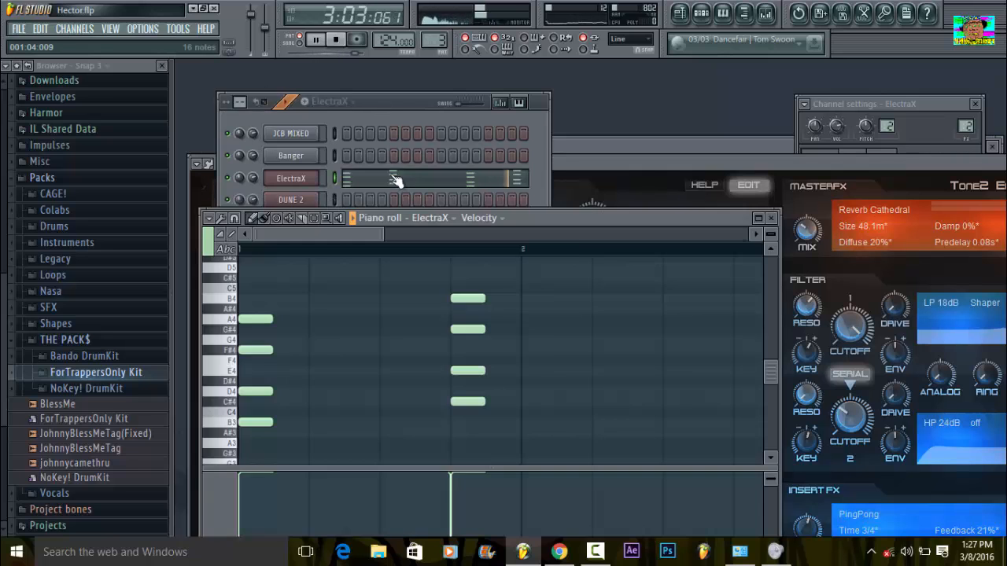
click(758, 218)
key(space)
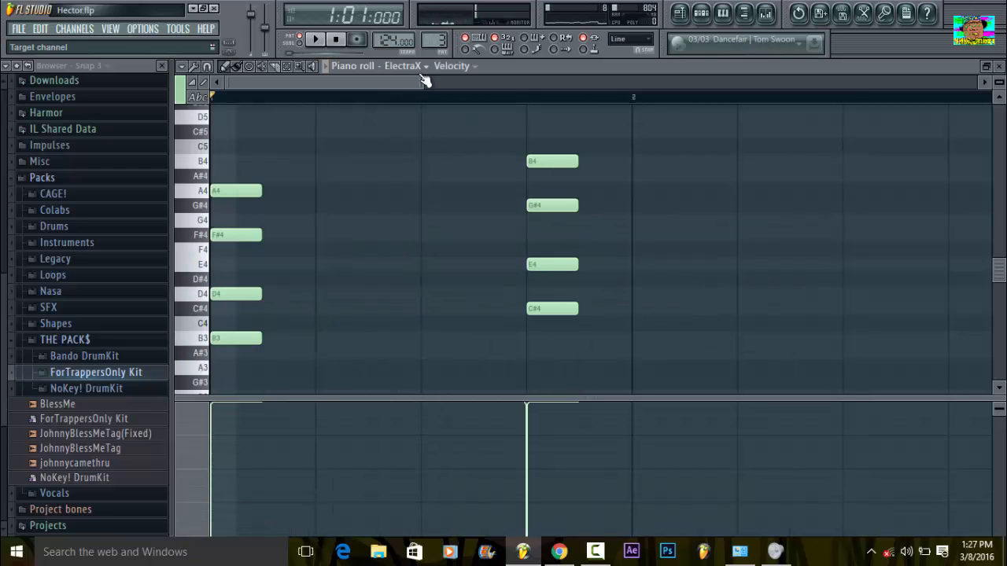
drag(425, 81, 824, 161)
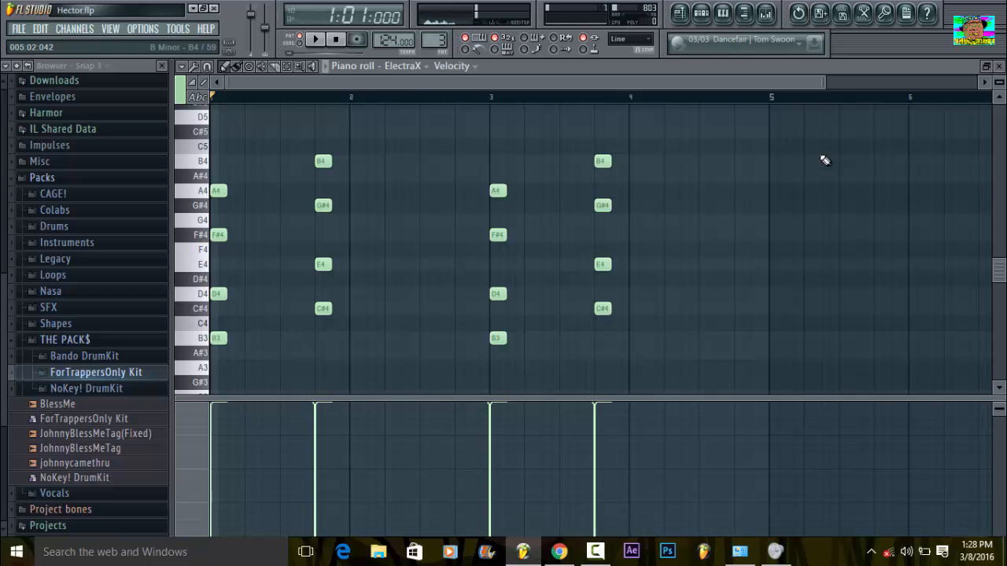
- Open the full effect plugin list for slot 3 of the Master mixer track, and mark Fruity NoteBook as a favorite
click(765, 14)
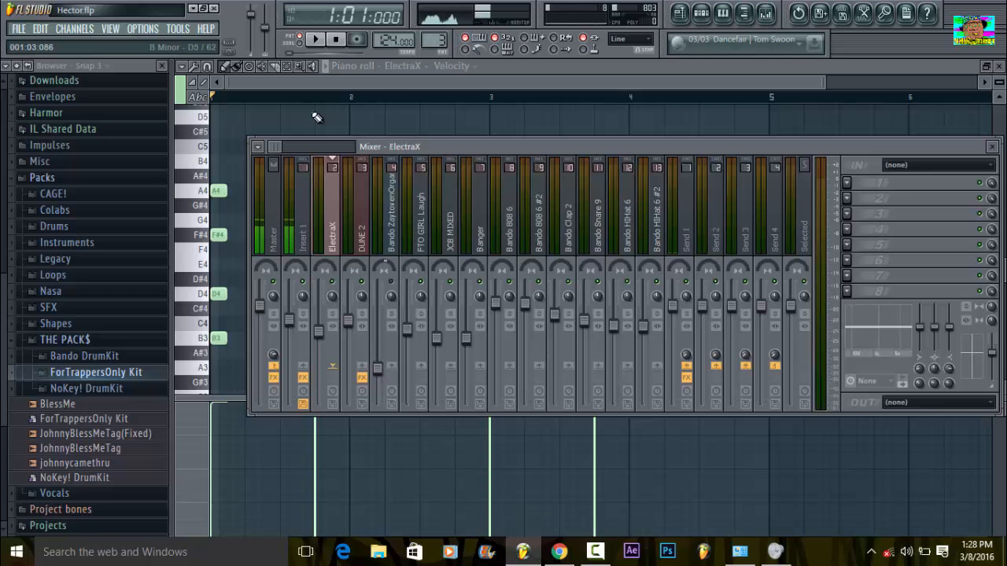
click(273, 185)
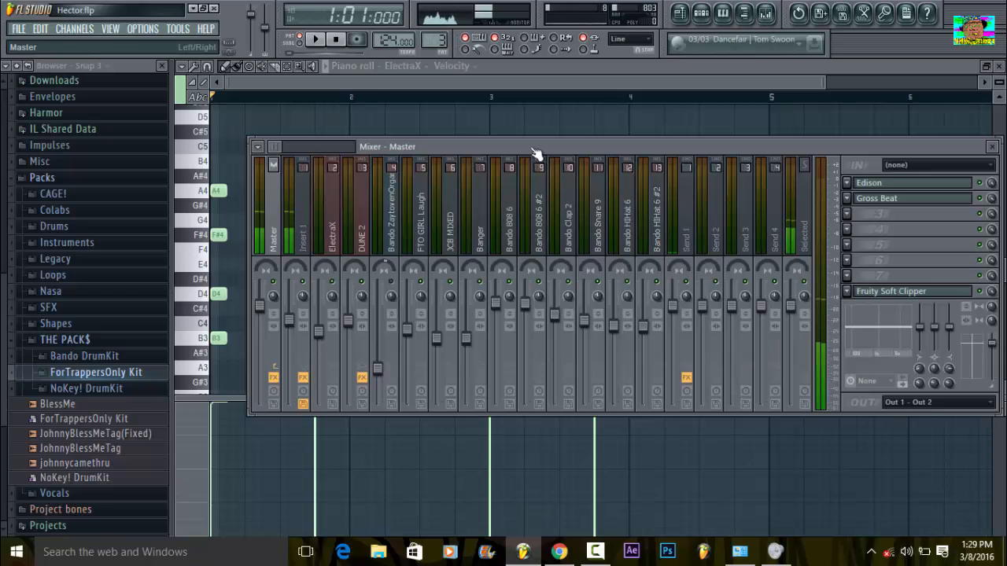
click(854, 216)
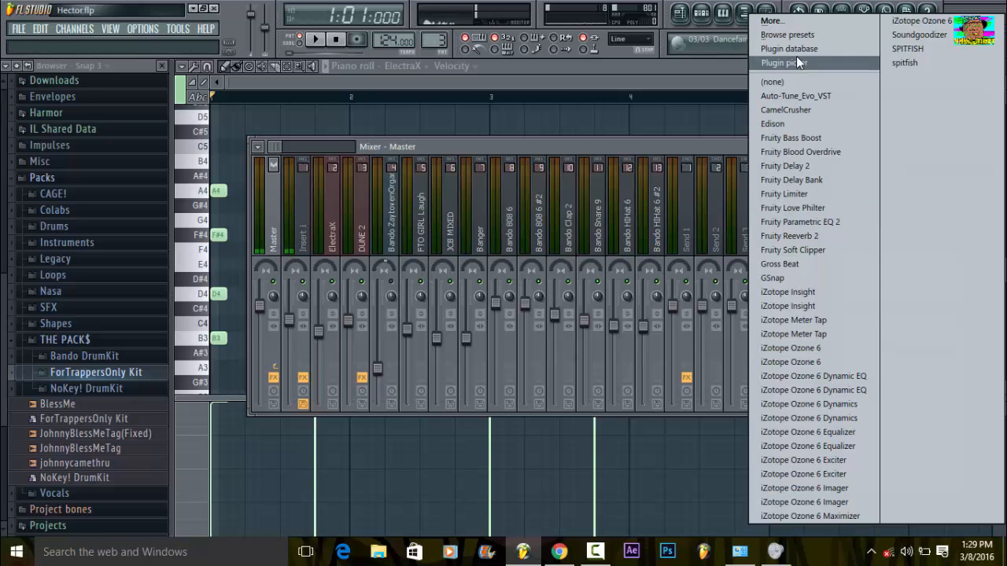
click(795, 20)
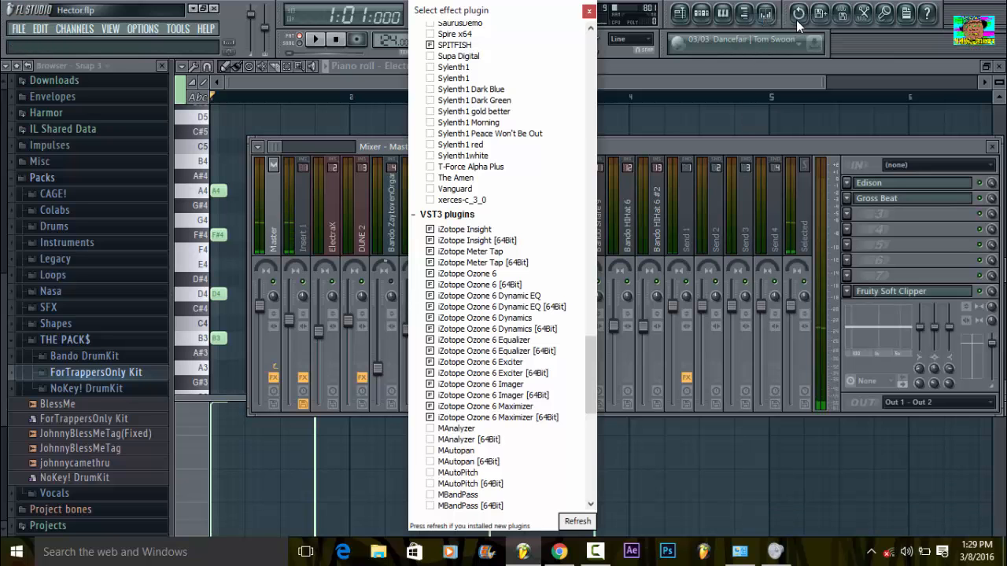
drag(589, 381, 607, 235)
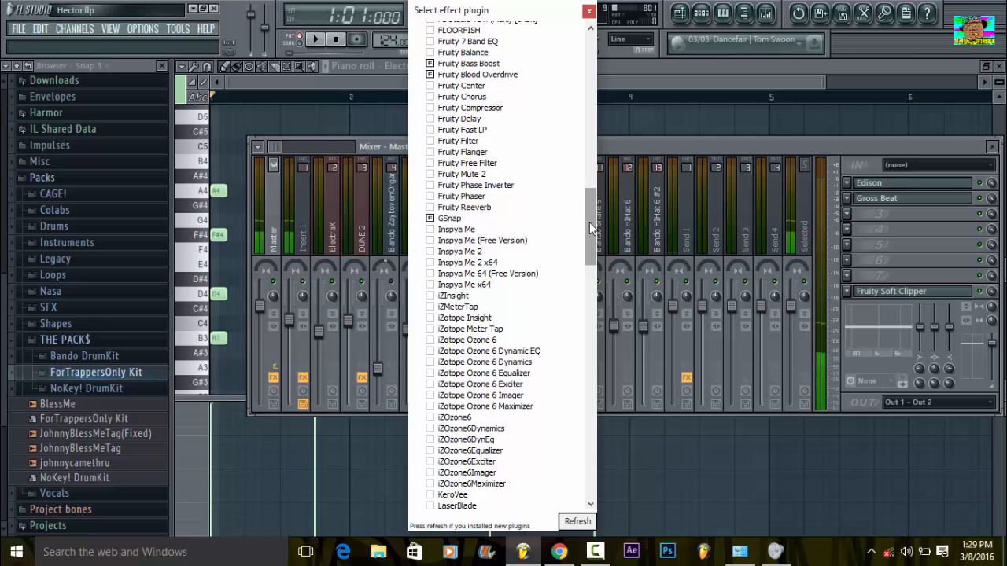
drag(594, 224, 592, 206)
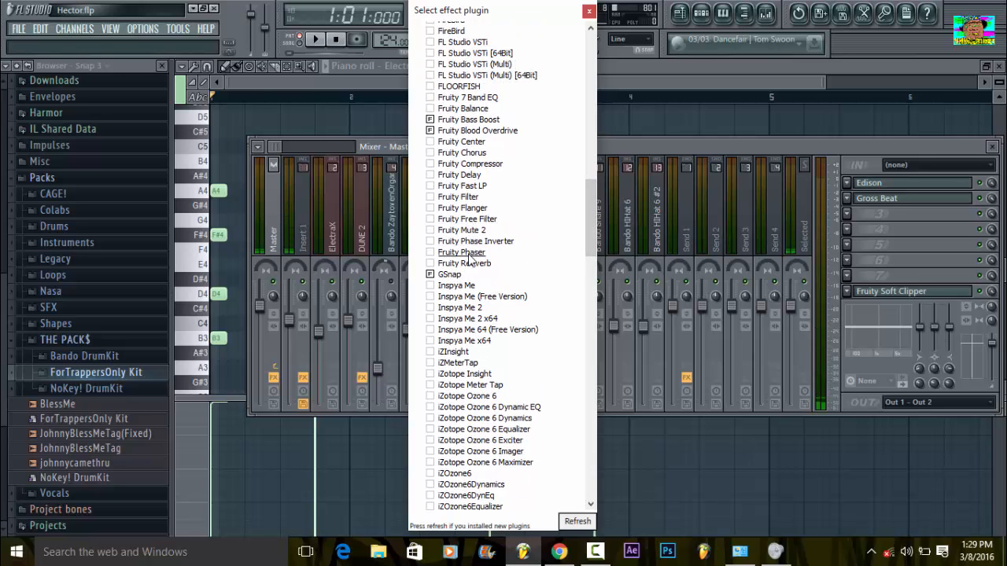
drag(591, 265, 594, 153)
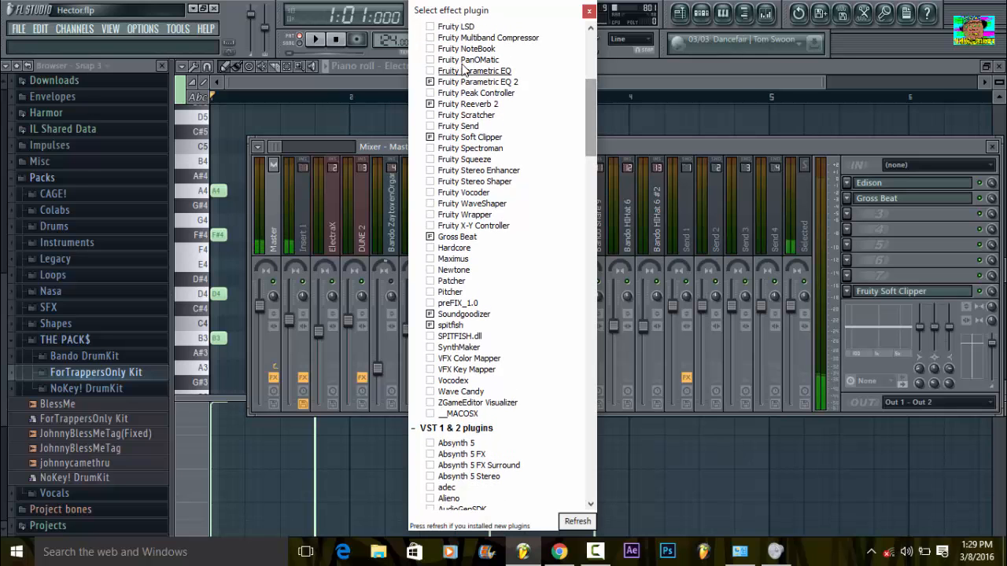
click(430, 48)
click(589, 12)
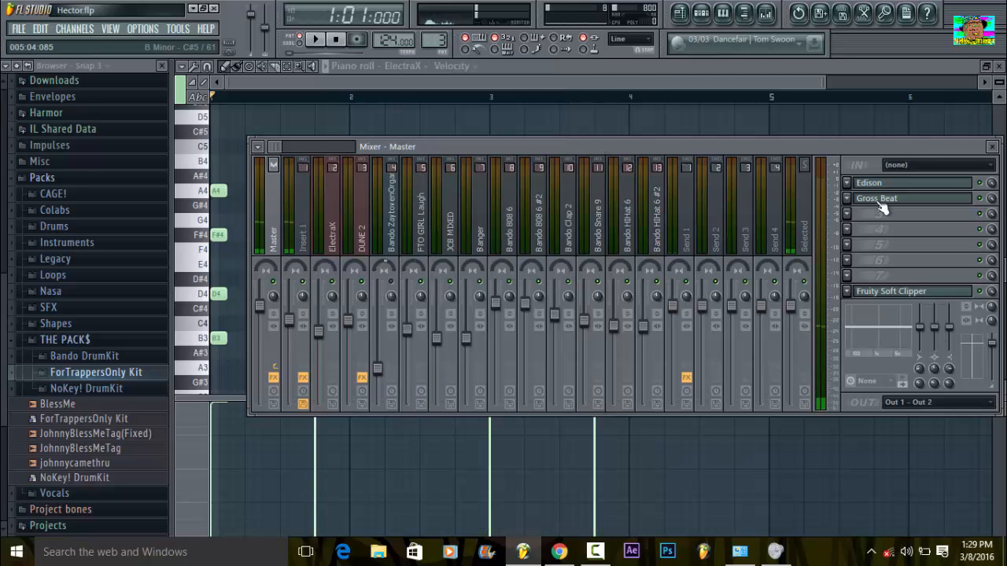
- Load Fruity NoteBook into slot 3 of the Master track, and bring up its preset with the Major and Minor chord formulas
click(857, 219)
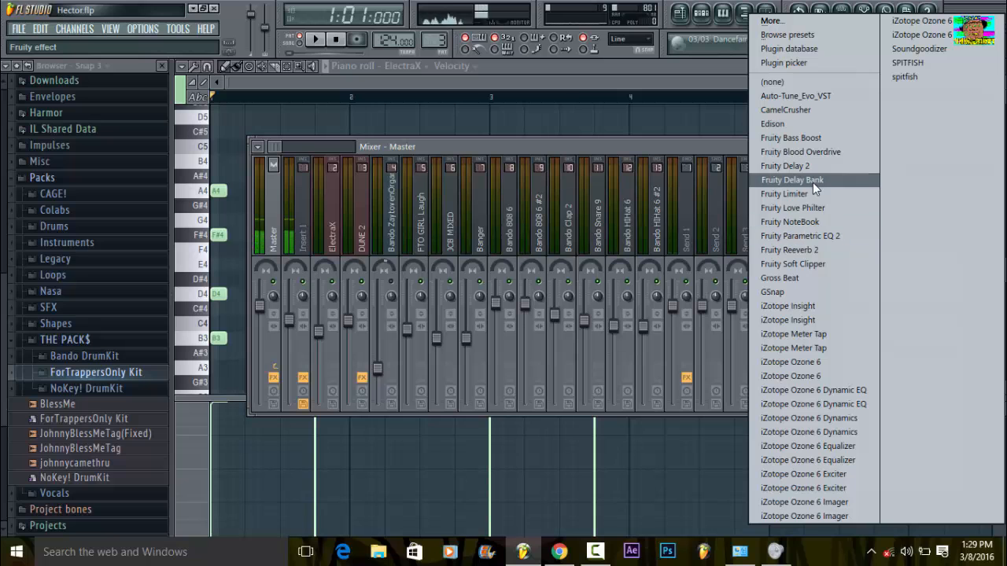
click(810, 222)
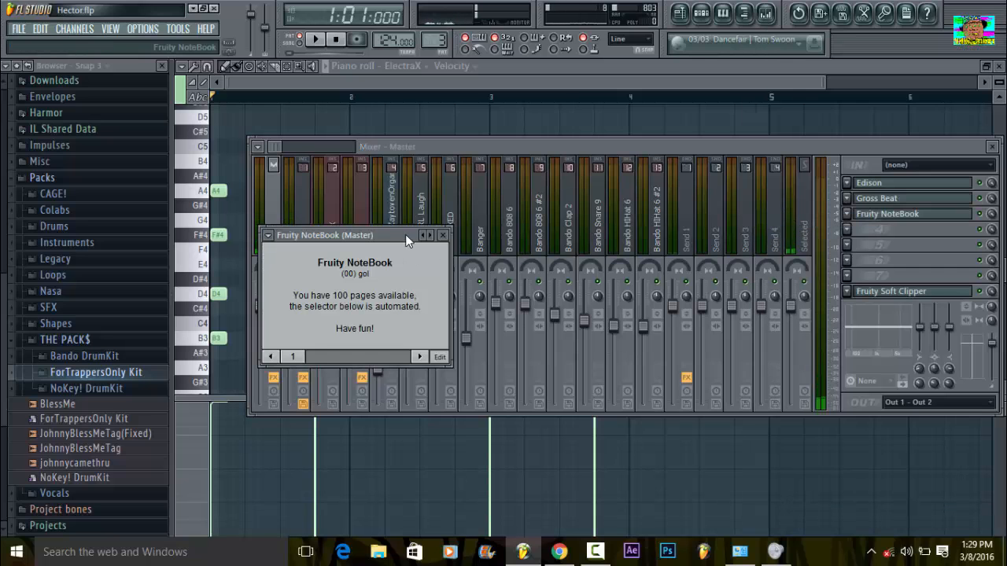
click(426, 236)
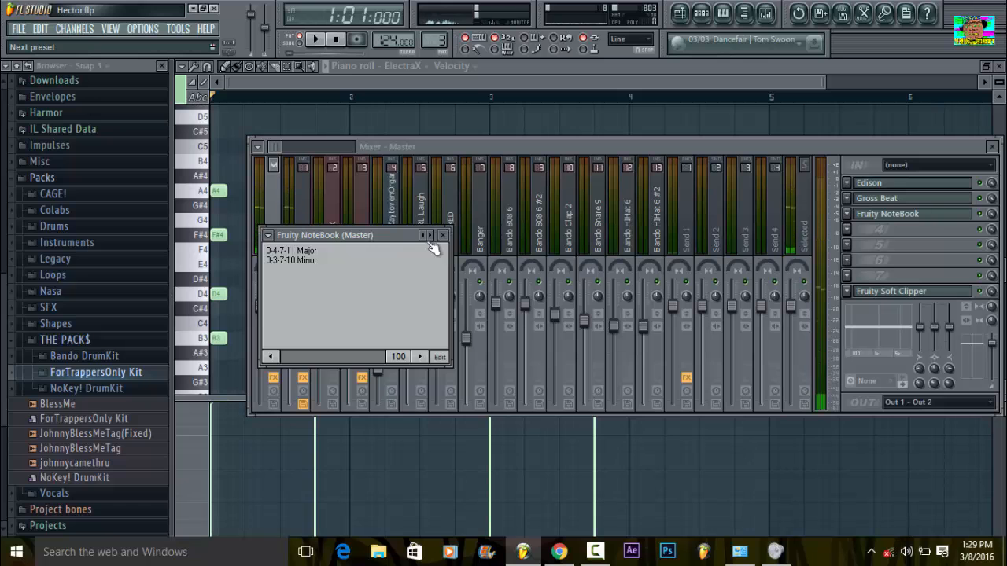
- Move the Fruity NoteBook window over the middle of the mixer, and reopen it from the Master track to show its chord formulas
drag(399, 232, 575, 256)
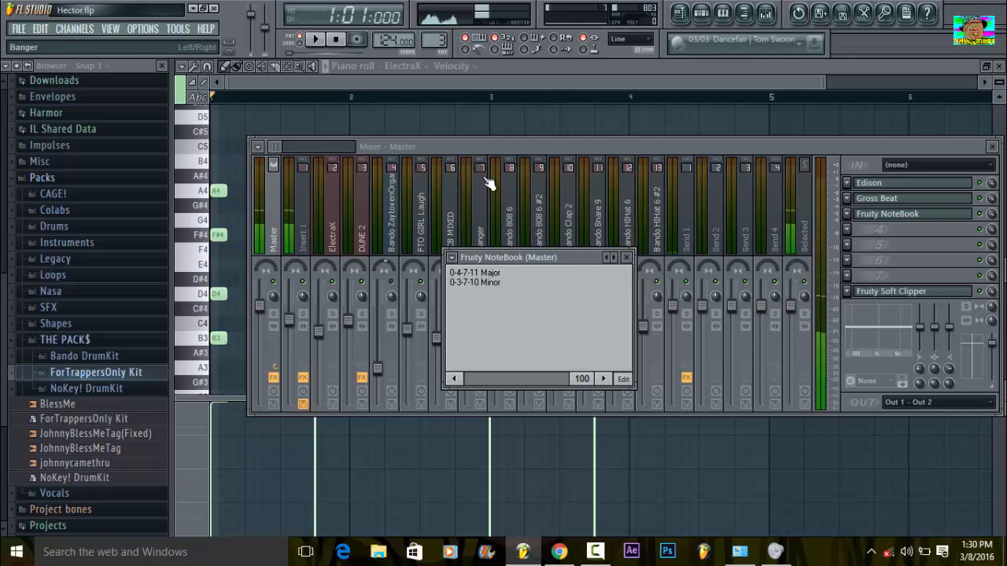
click(473, 89)
click(766, 12)
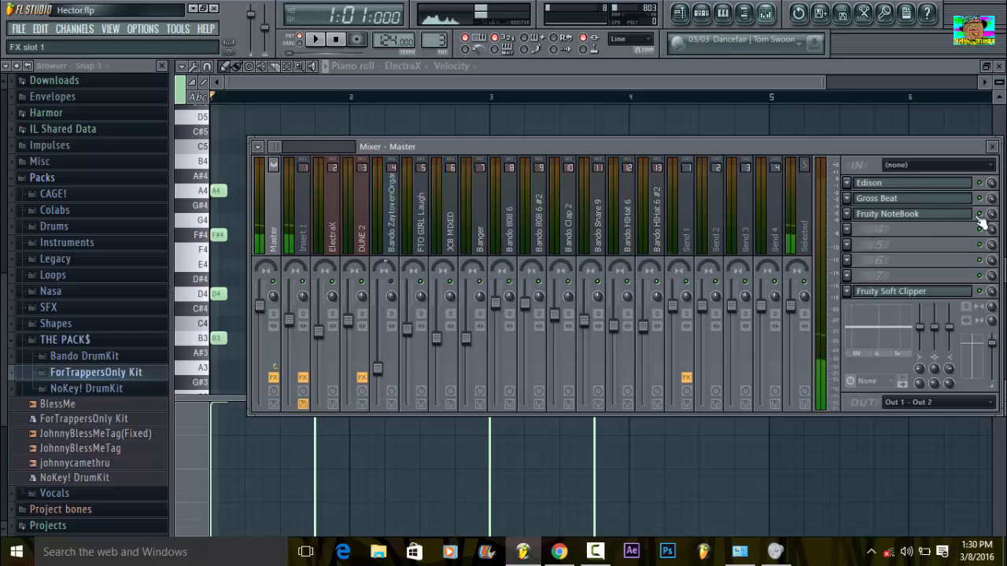
click(916, 217)
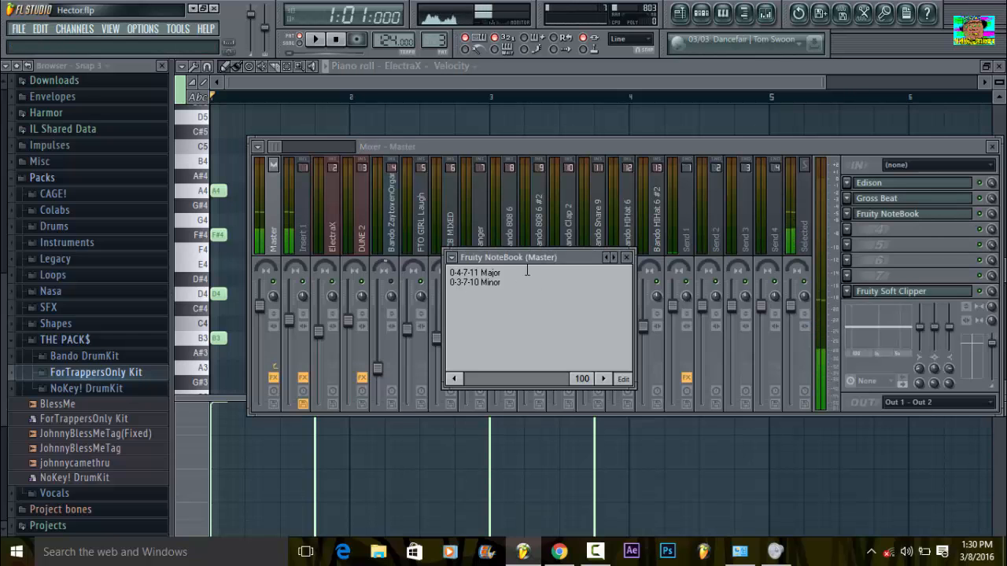
- Hide the mixer and NoteBook, and play back the chord progression in the ElectraX piano roll
key(F9)
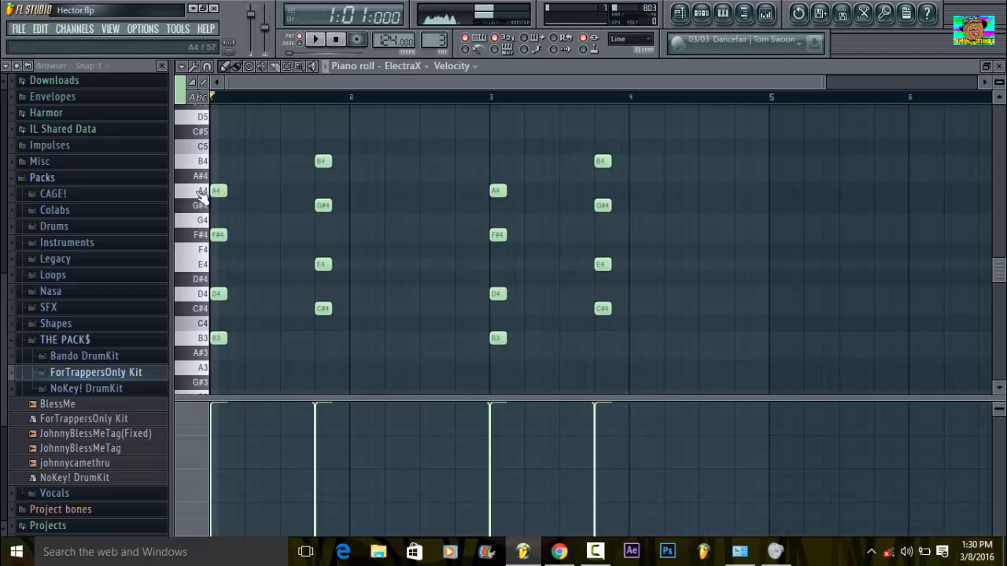
key(space)
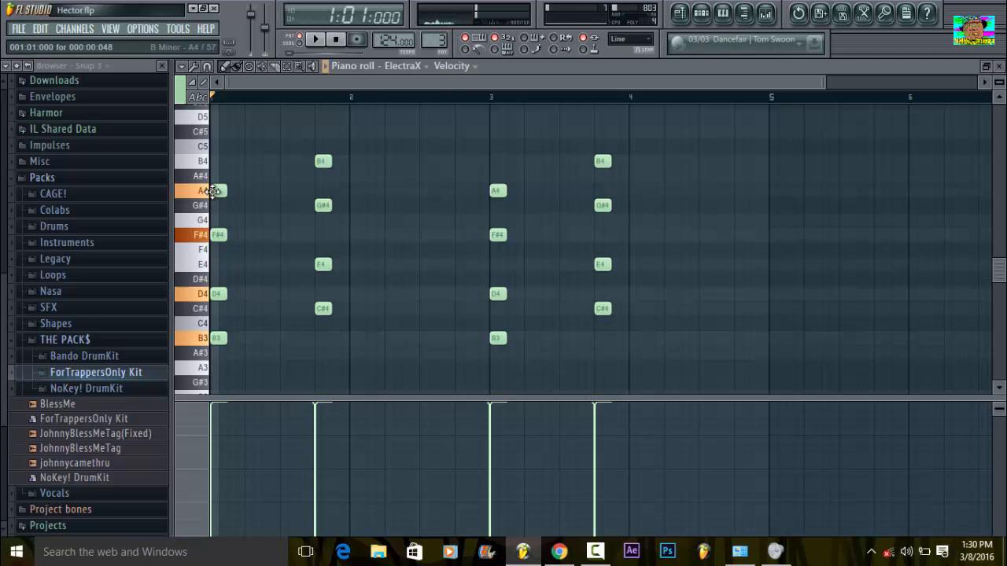
key(space)
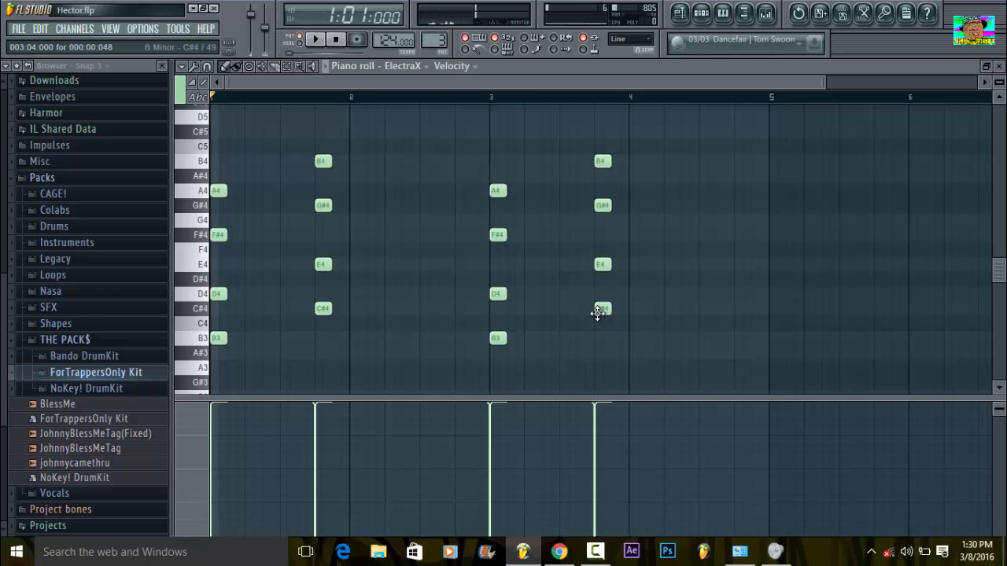
- Try out a four-note minor chord just after bar 2 of the ElectraX piano roll, and erase its notes
mouse_move(239, 159)
mouse_down()
mouse_move(211, 286)
mouse_move(214, 353)
mouse_move(218, 333)
mouse_move(330, 295)
mouse_move(316, 310)
mouse_move(384, 323)
mouse_up()
right_click(385, 323)
right_click(386, 279)
right_click(384, 175)
right_click(384, 221)
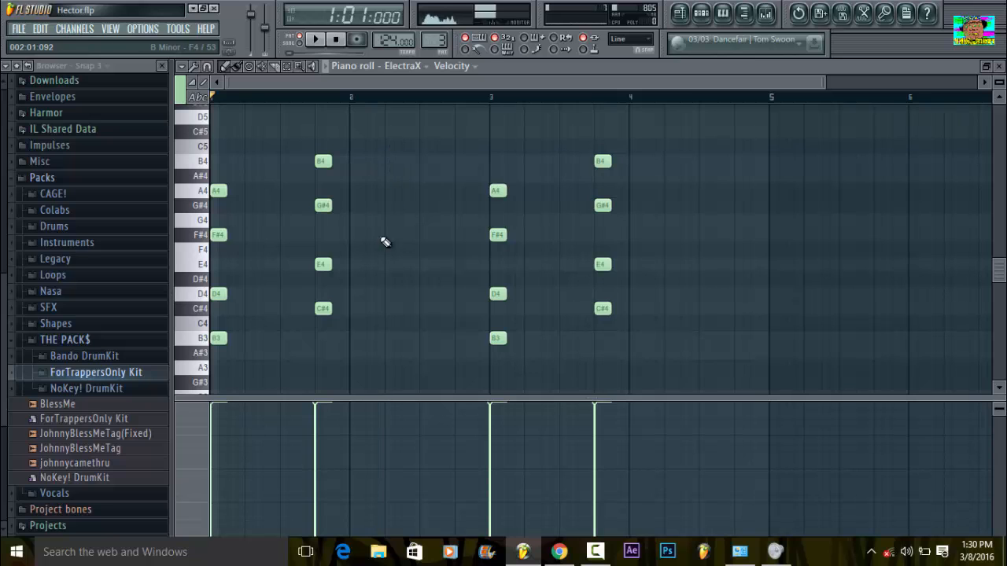
- Try a minor seventh chord between the first two chords, rooted on E4, C#4 and a lower pitch, playing each version and deleting the chord
drag(339, 125, 268, 262)
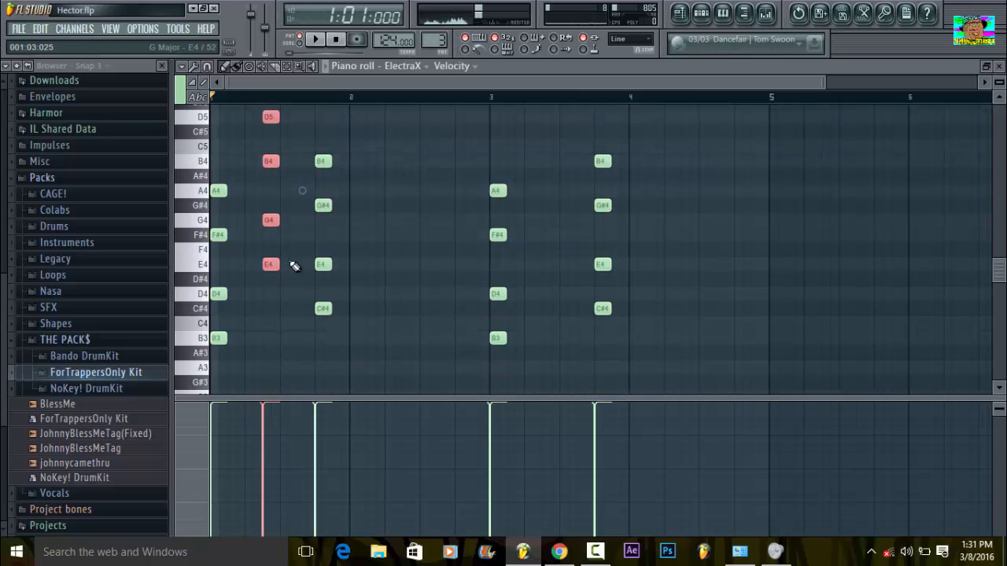
key(space)
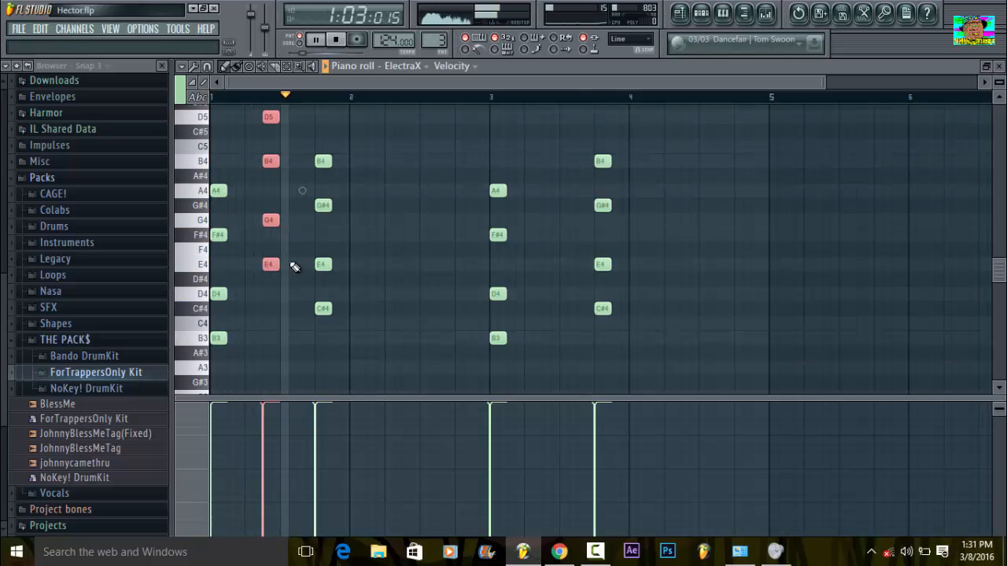
drag(271, 264, 265, 314)
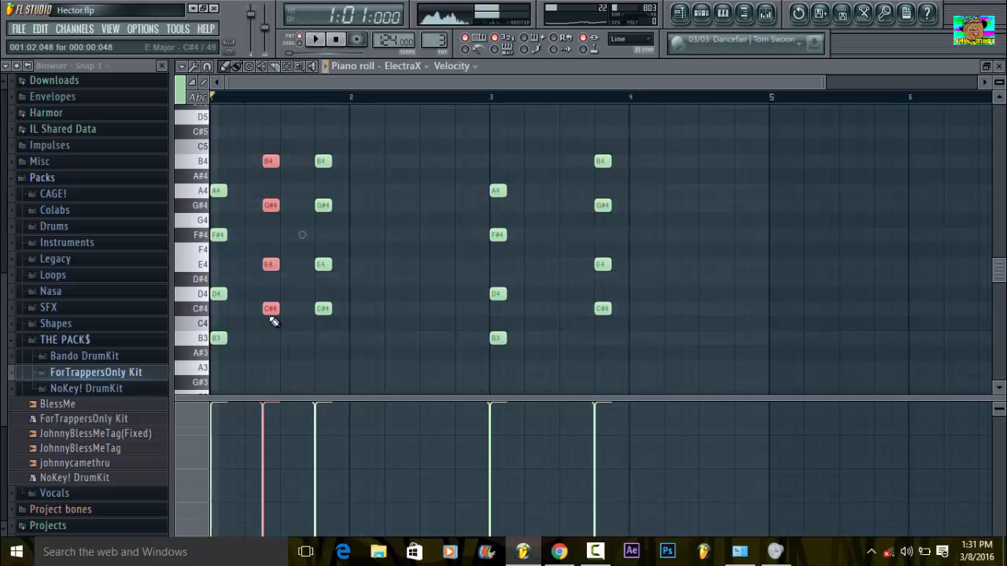
key(space)
drag(271, 311, 270, 363)
key(space)
key(Delete)
key(space)
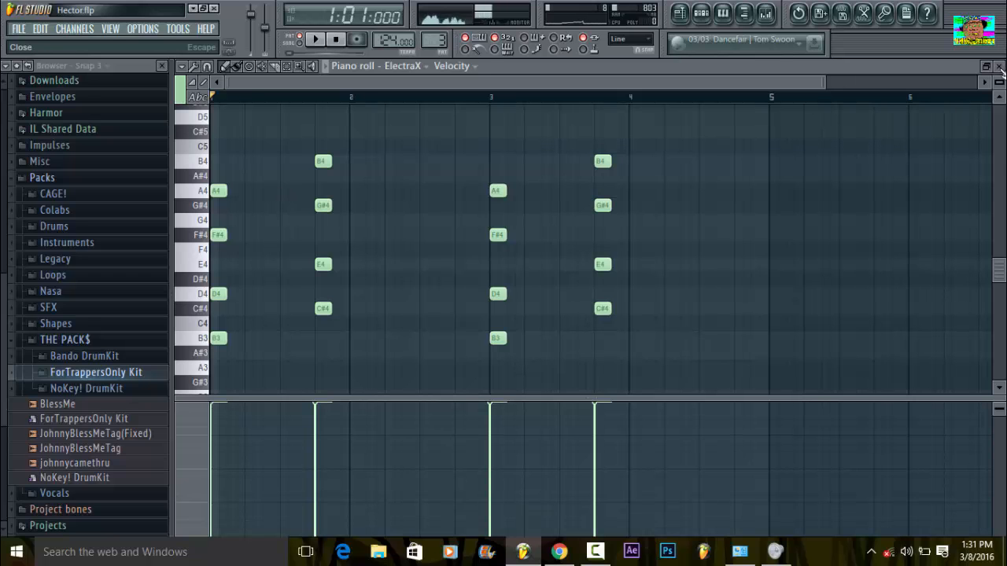
- Close the ElectraX piano roll, and review the mixer tracks and the effect chains of Insert 1 and Master
click(999, 66)
key(F6)
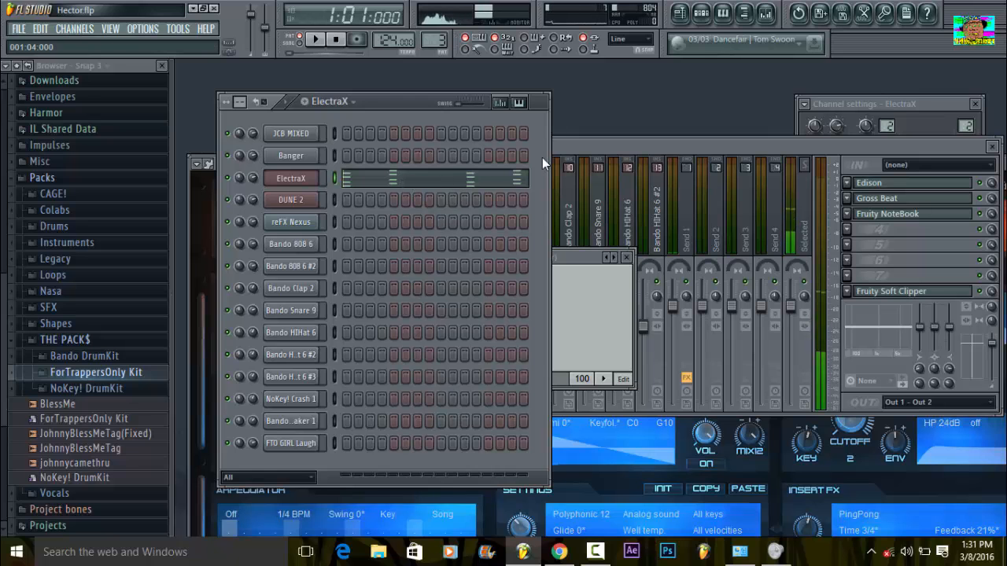
click(665, 147)
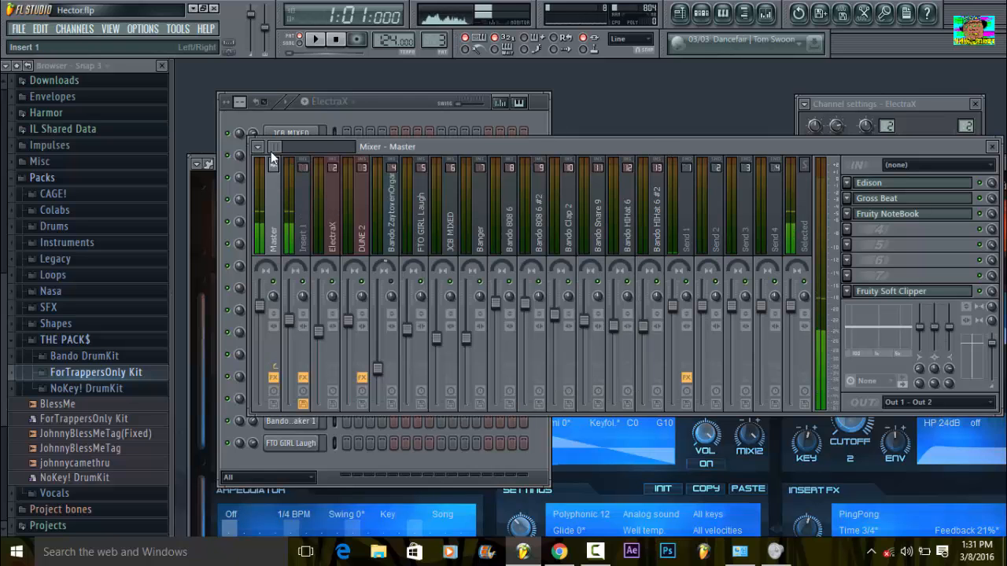
drag(272, 153, 275, 153)
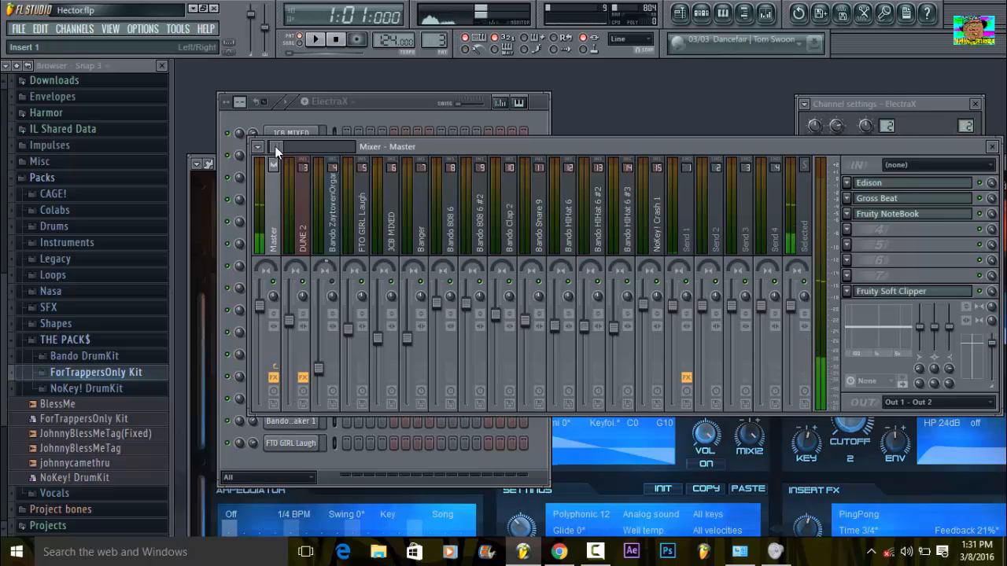
drag(275, 146, 279, 146)
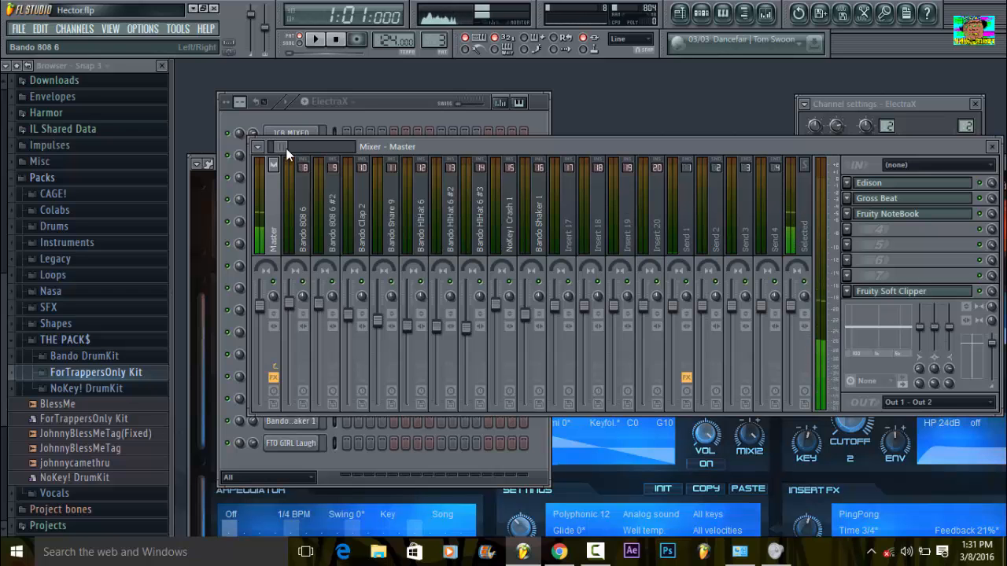
drag(283, 148, 278, 149)
click(299, 188)
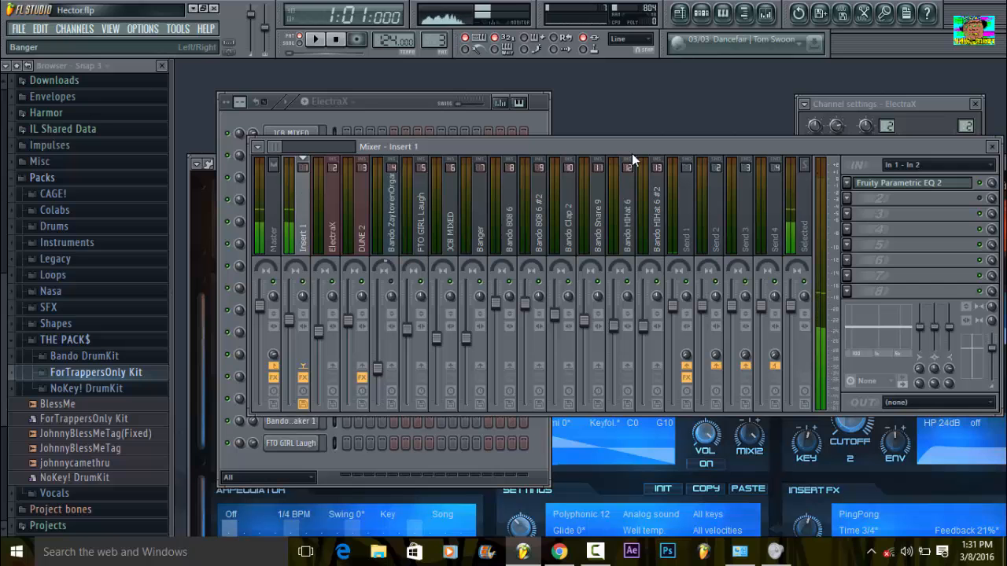
click(273, 220)
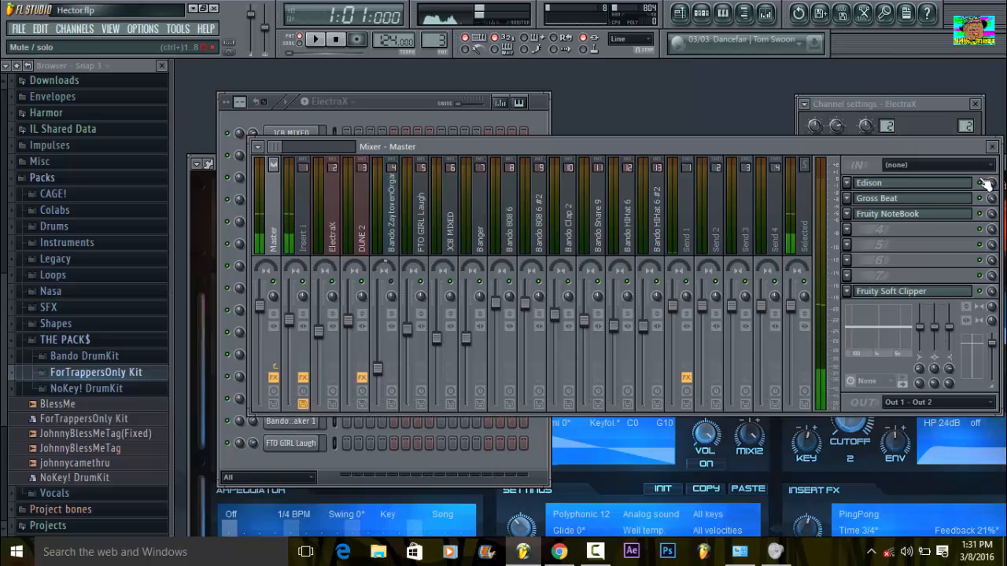
- Look through the song arrangement in the playlist and the NoteBook chord formulas, ending back at bar 1 of the playlist
click(679, 12)
drag(751, 84, 917, 82)
click(766, 13)
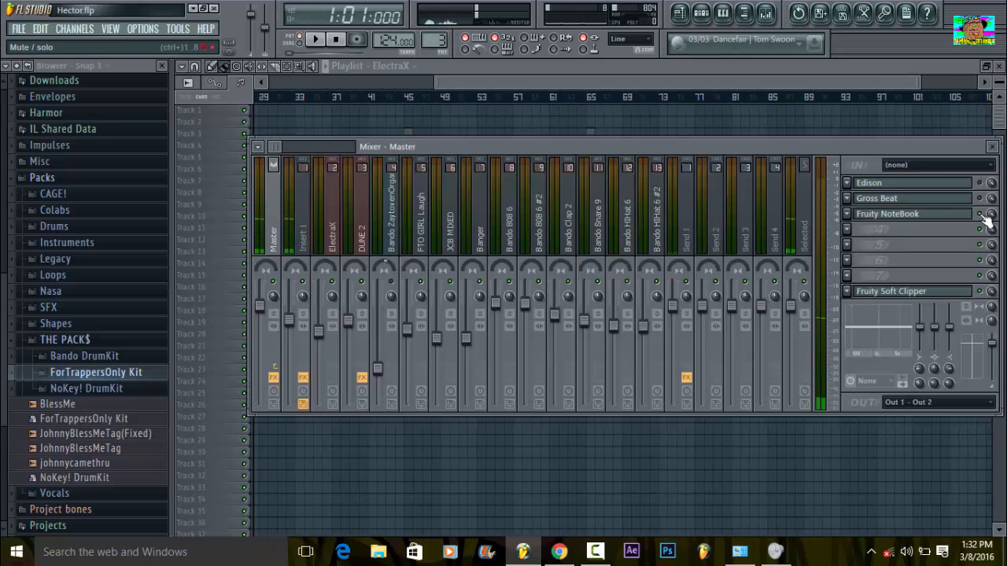
click(929, 217)
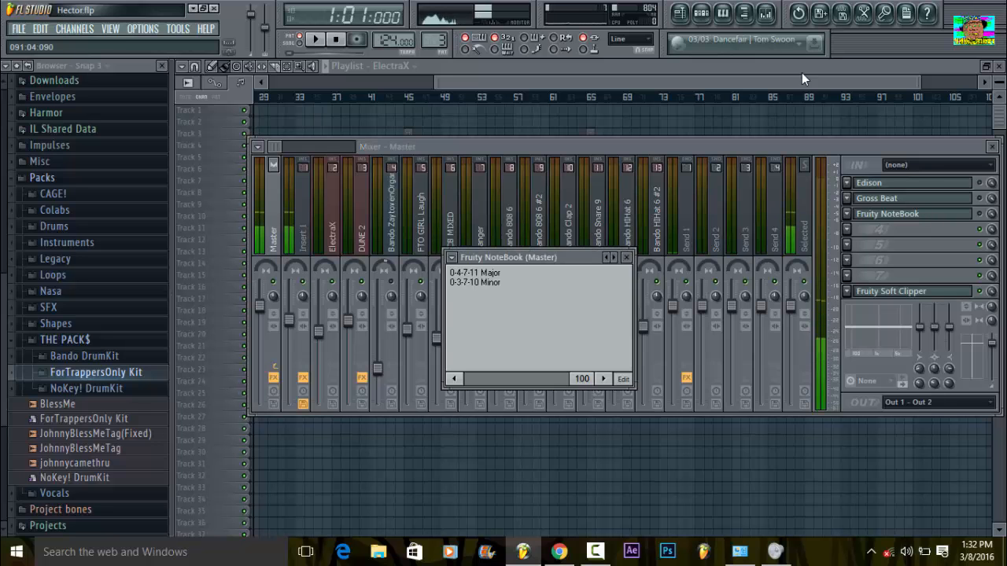
drag(784, 81, 523, 98)
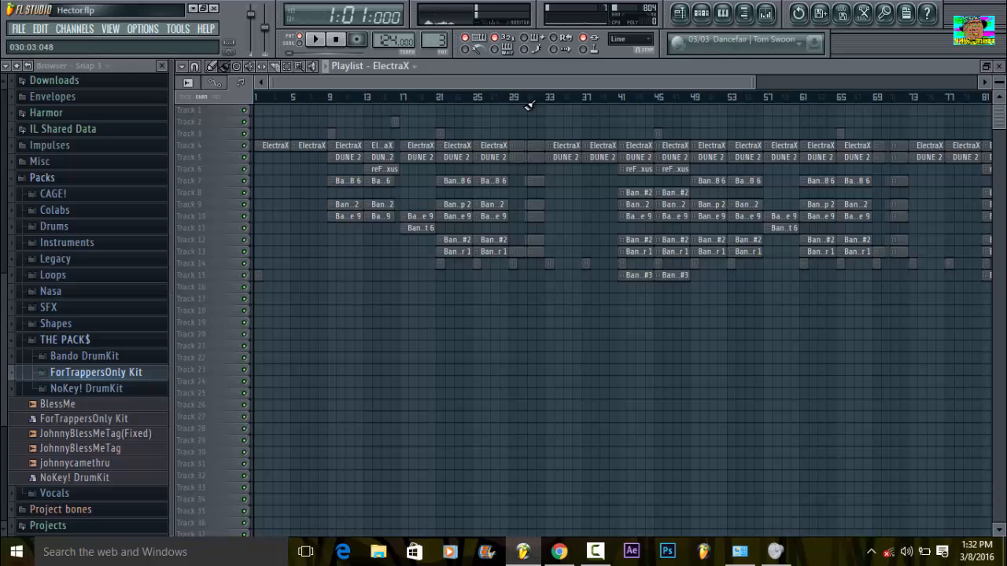
- Check the effect slots of the mixer tracks one by one, from JCB MIXED through Bando Shaker 1
click(761, 13)
click(460, 238)
click(479, 240)
click(510, 240)
click(541, 240)
click(576, 235)
click(622, 227)
click(603, 234)
click(664, 229)
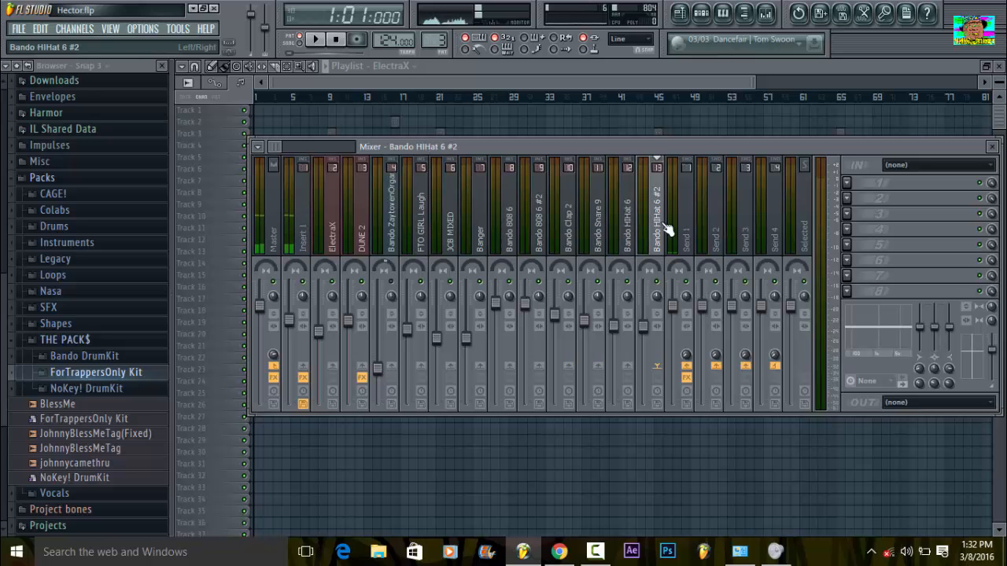
scroll(283, 141, down, 3)
click(414, 207)
click(455, 223)
click(483, 227)
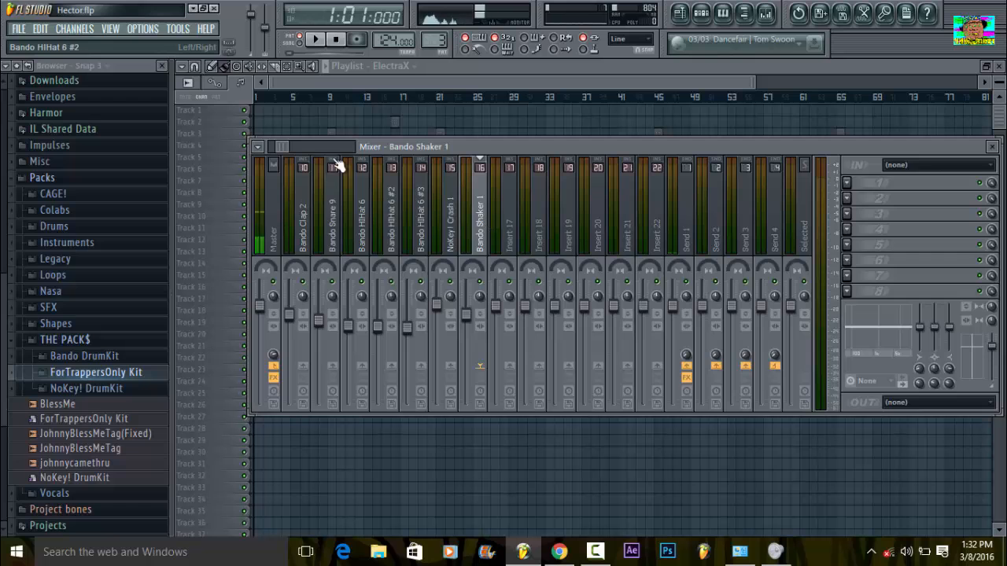
- Bring up the playlist, and play the full arrangement from bar 1 in song mode
click(529, 71)
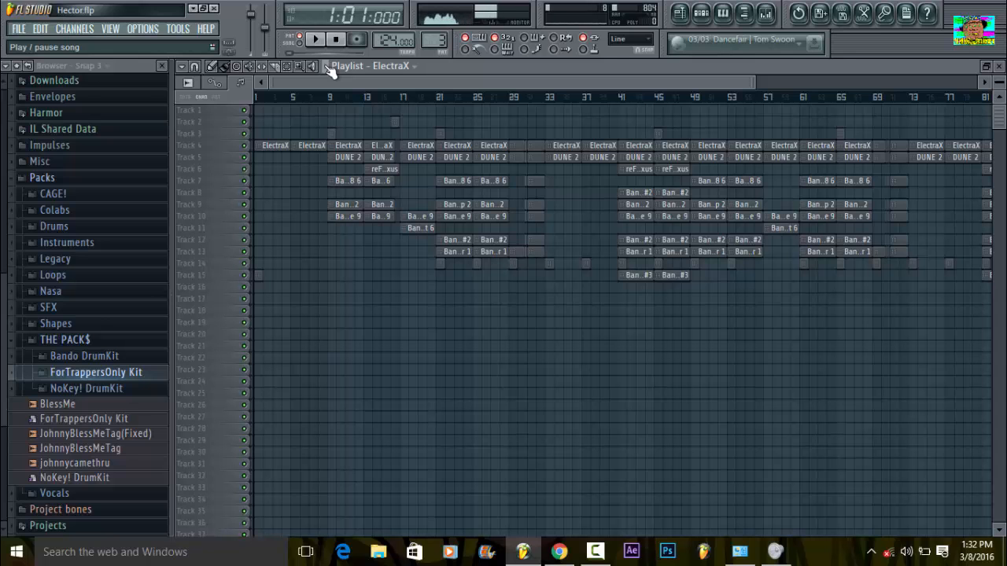
click(765, 14)
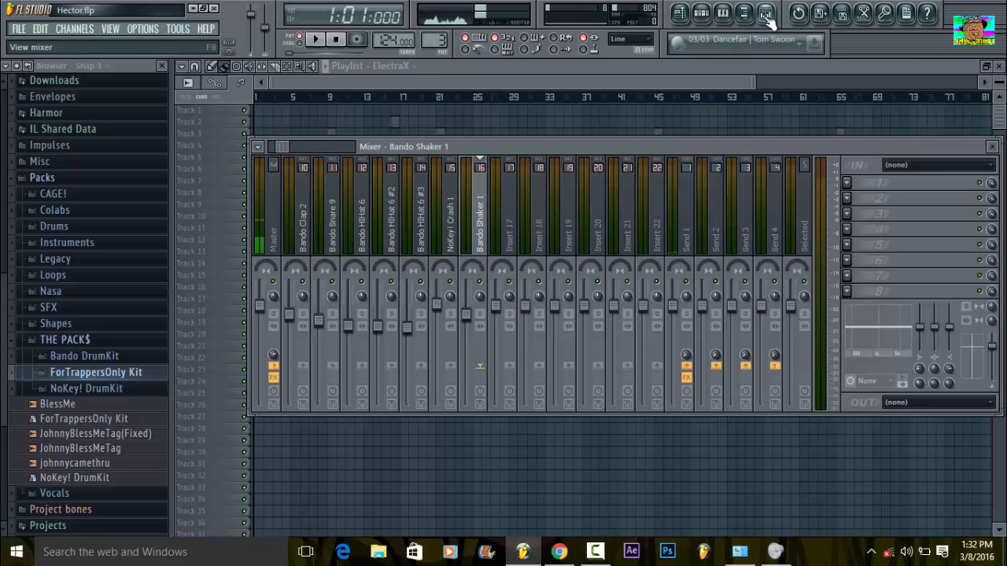
key(space)
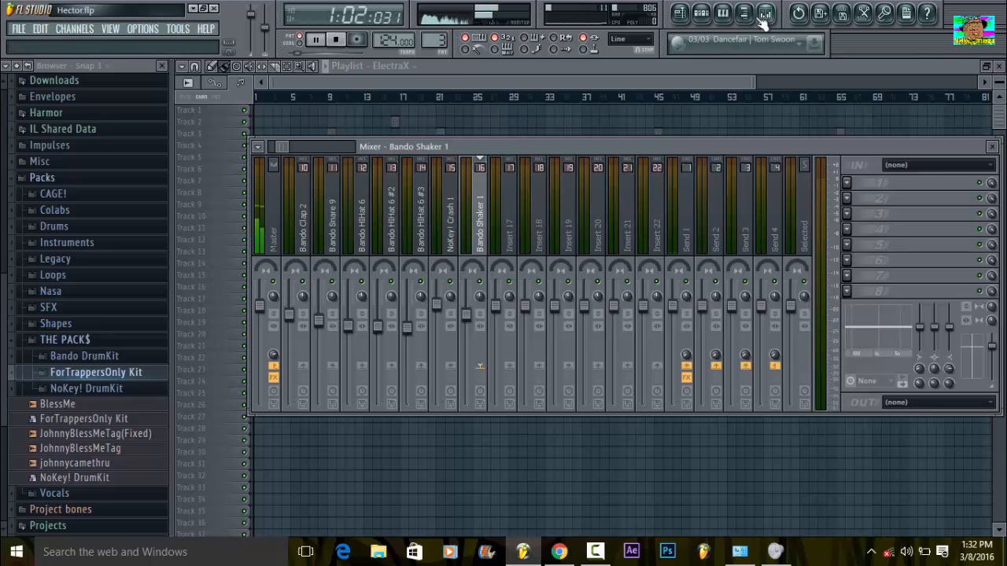
click(333, 71)
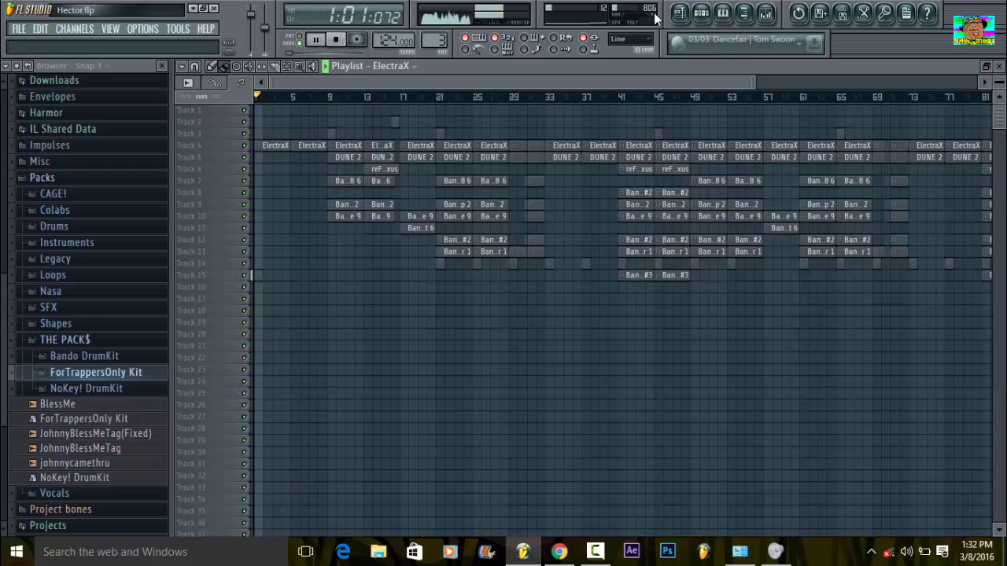
- Show the mixer from its Master track, widen it to include Bando Shaker 1, and place it below the upper playlist tracks
click(765, 13)
drag(281, 147, 273, 151)
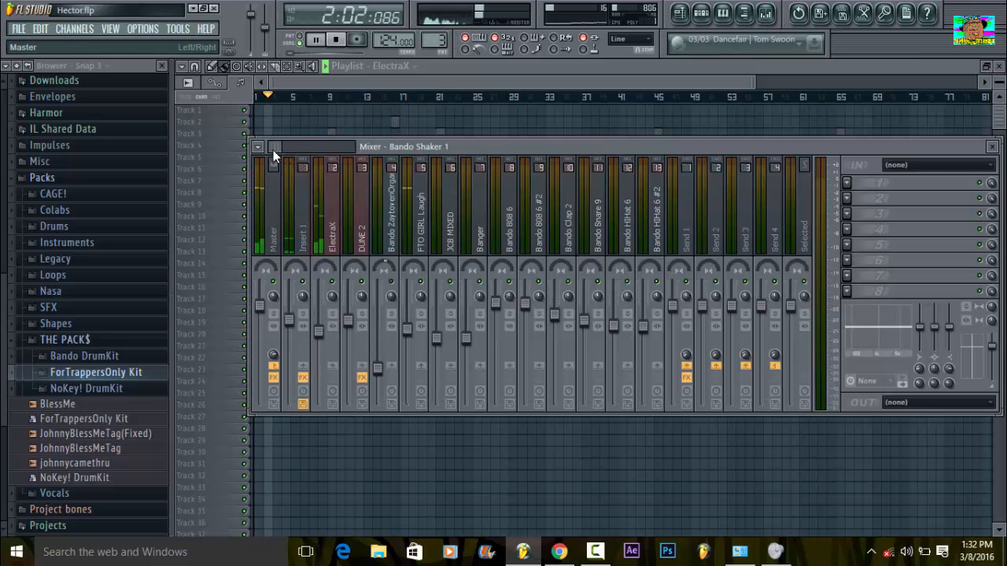
drag(742, 146, 666, 145)
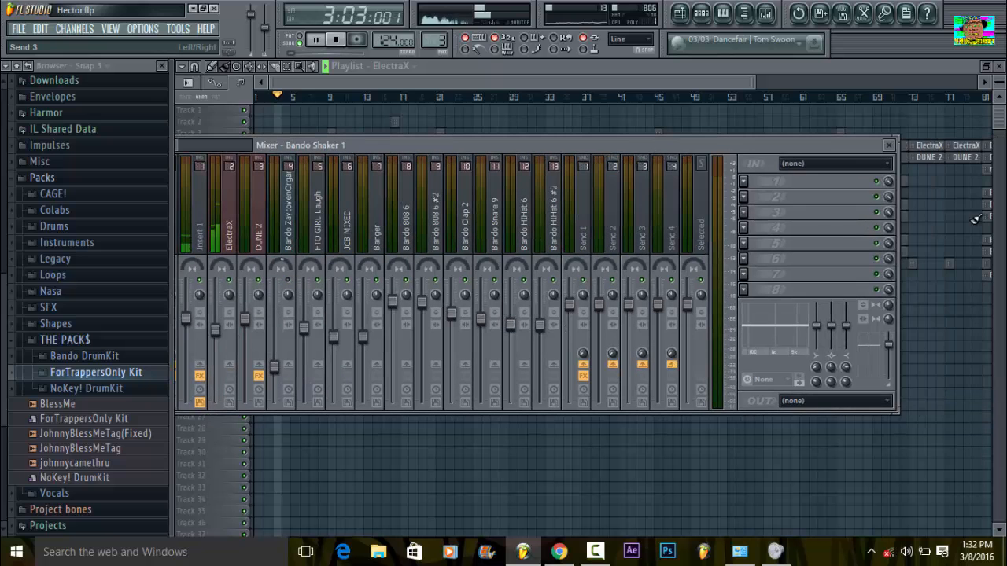
drag(900, 194, 1004, 191)
drag(737, 144, 765, 145)
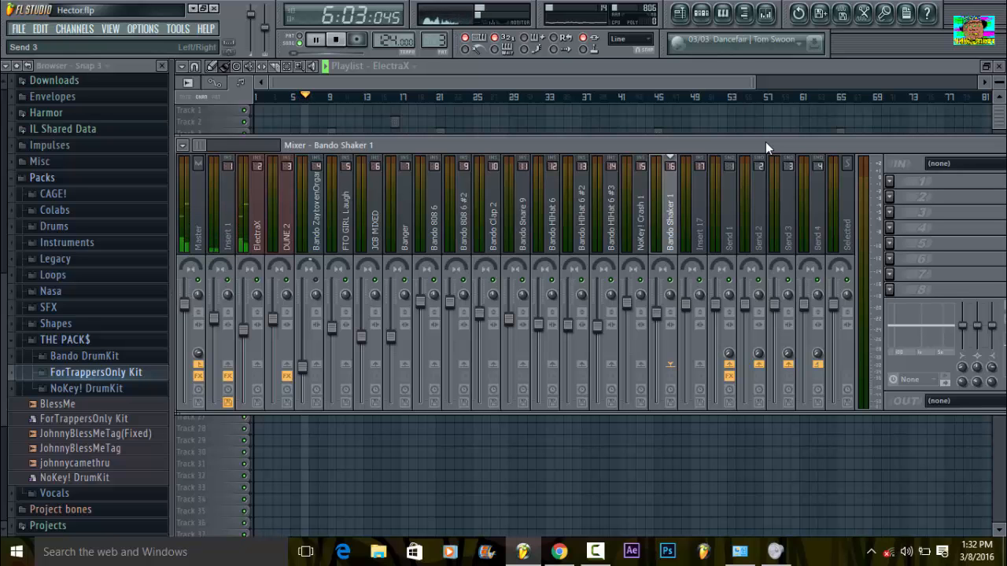
drag(765, 142, 766, 215)
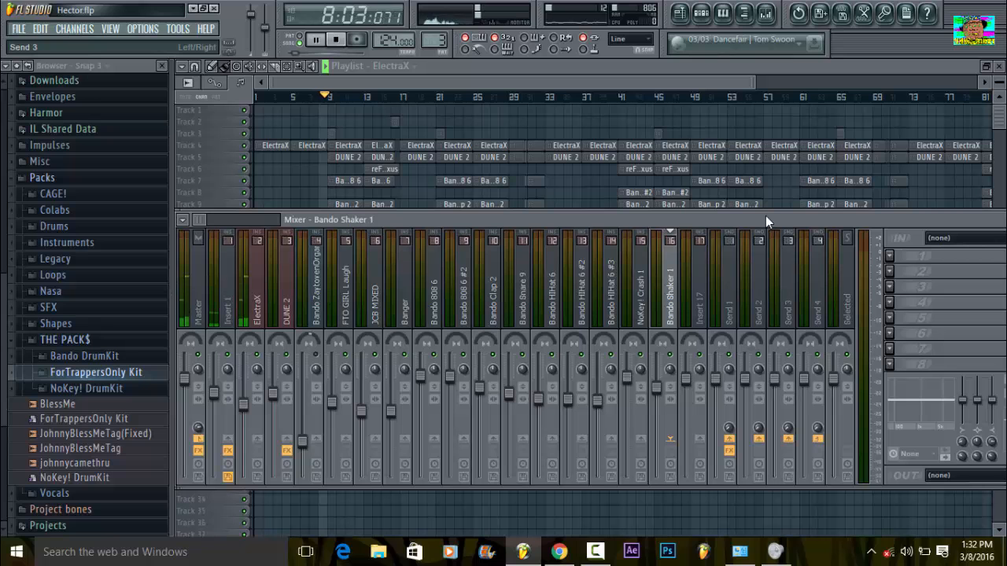
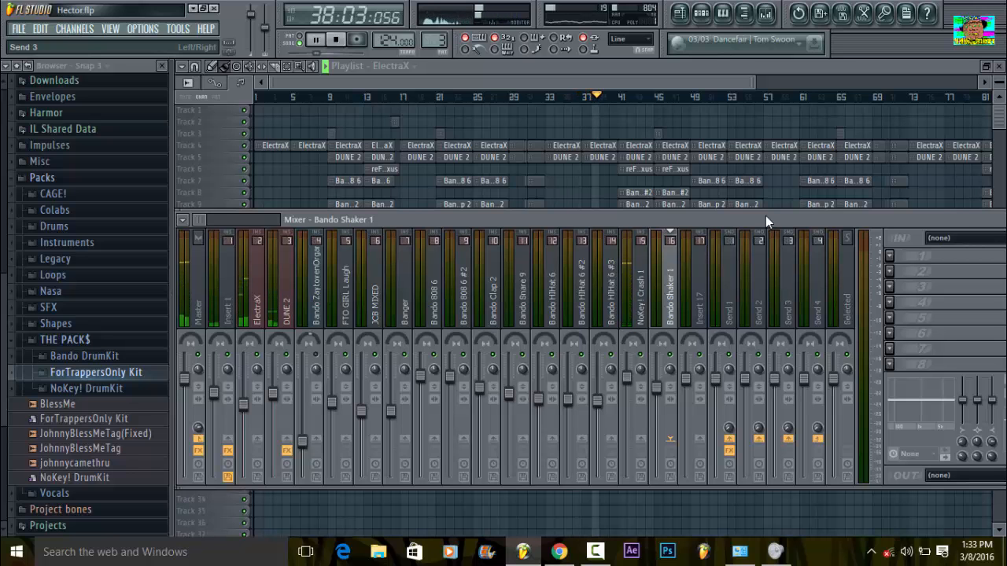
- Enlarge the playlist's track height during playback to reveal the clip contents, and bring up the screen recorder window
click(723, 79)
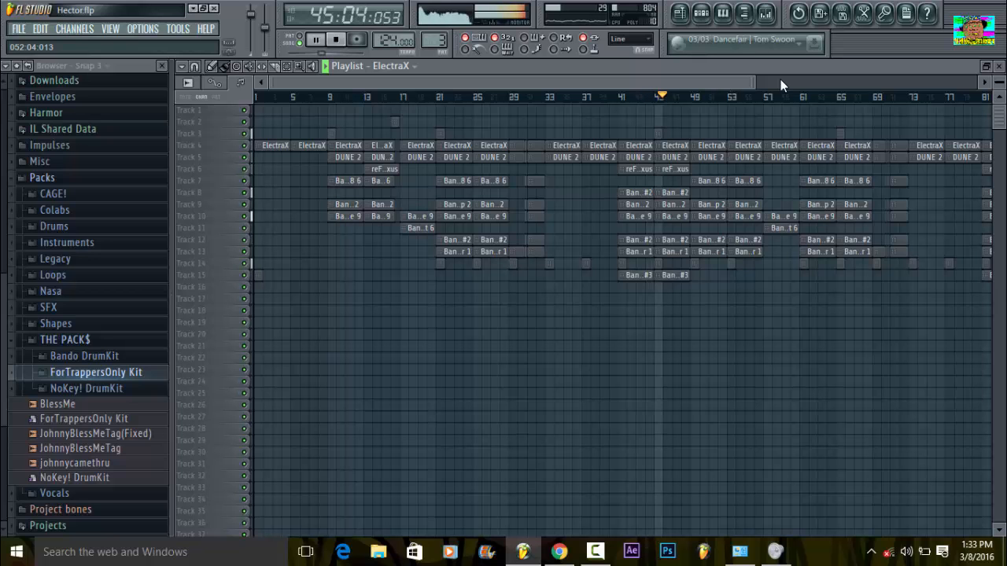
drag(999, 82, 999, 107)
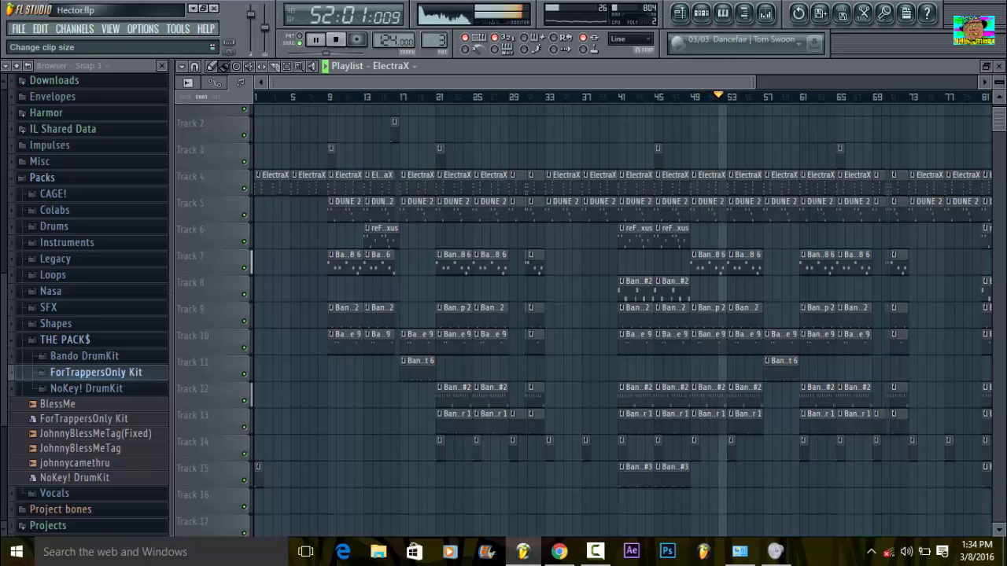
mouse_move(590, 554)
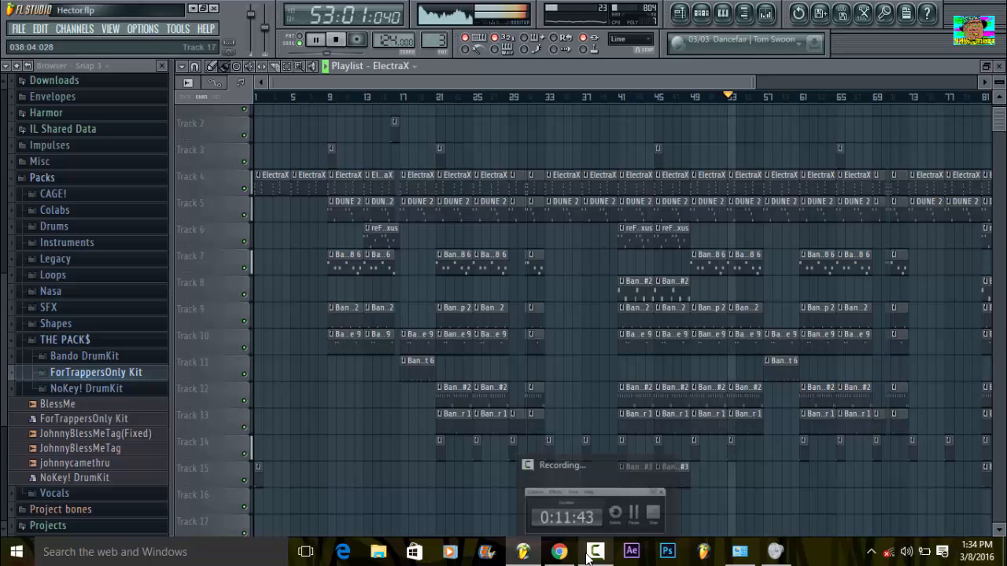
click(596, 508)
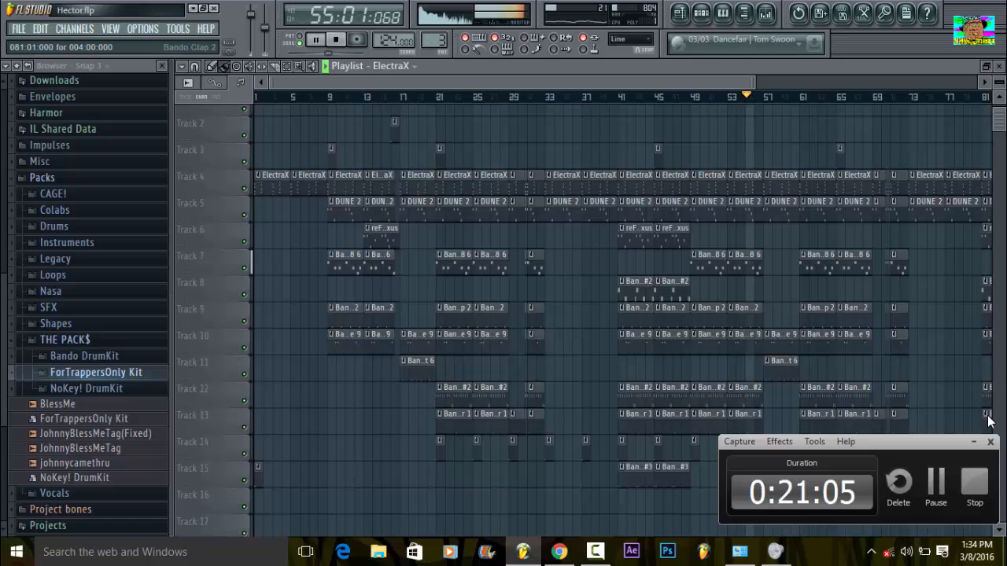
- Put away the screen recorder window and place a Pattern 15 clip on Track 16 at bar 77
click(978, 442)
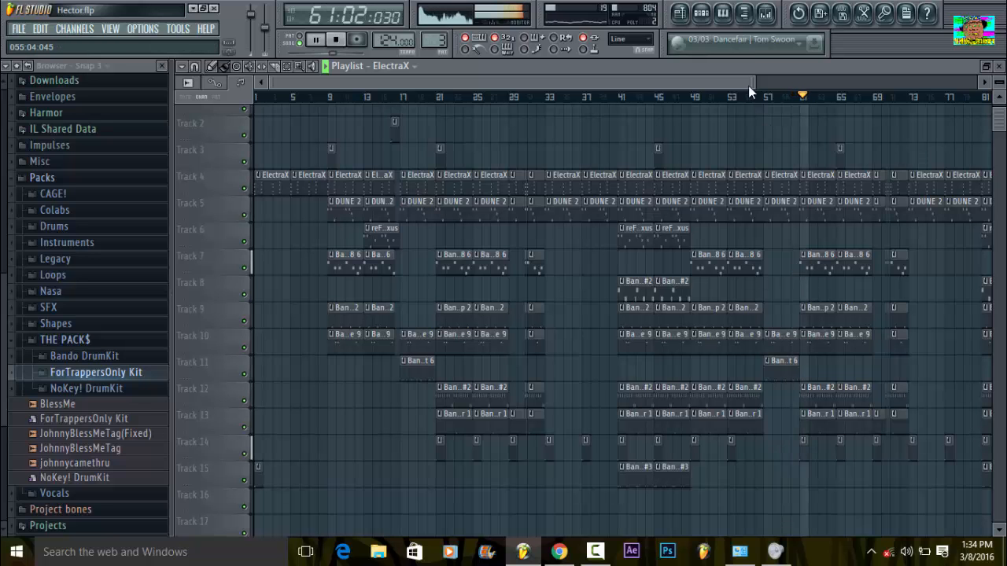
drag(738, 80, 789, 79)
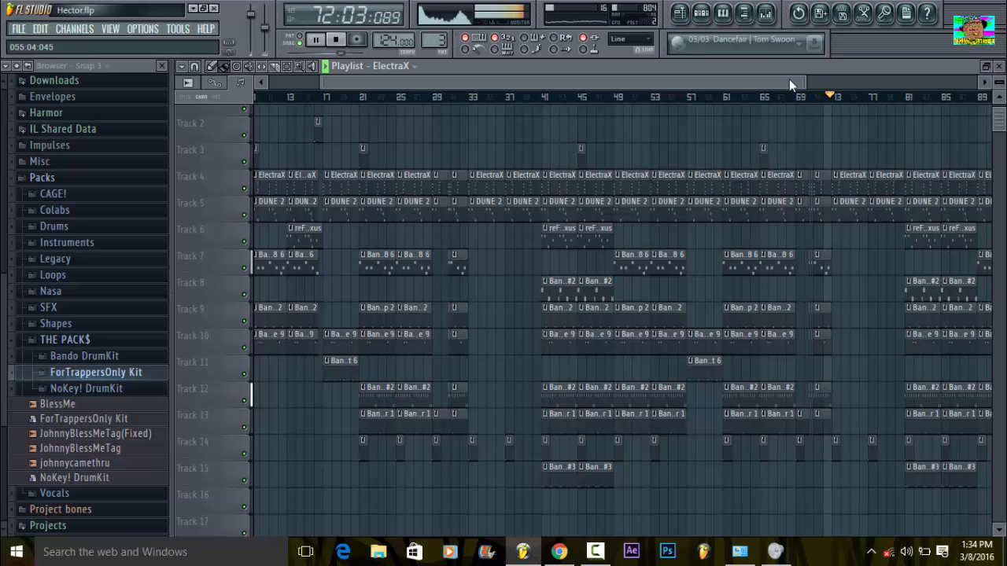
drag(789, 79, 869, 87)
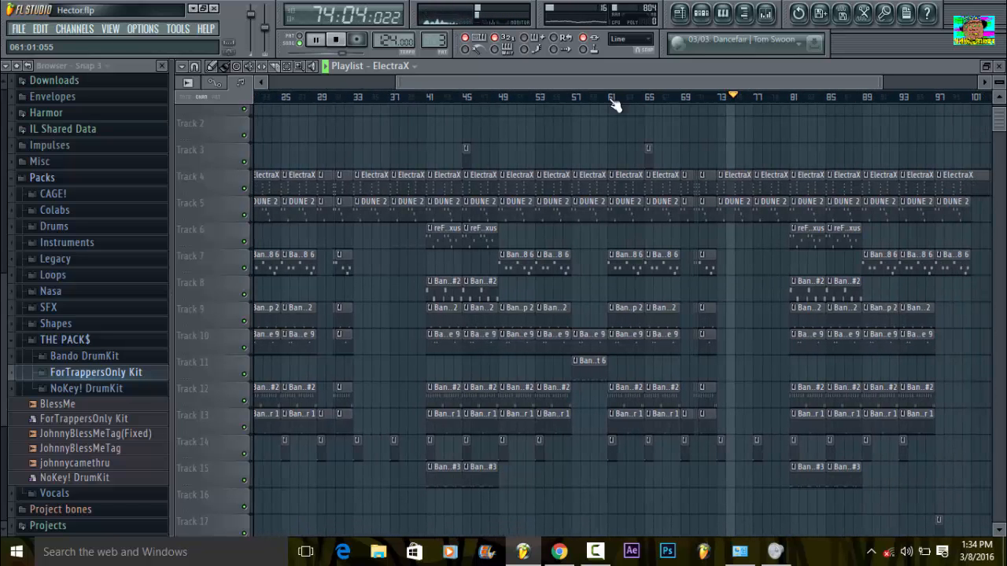
click(393, 67)
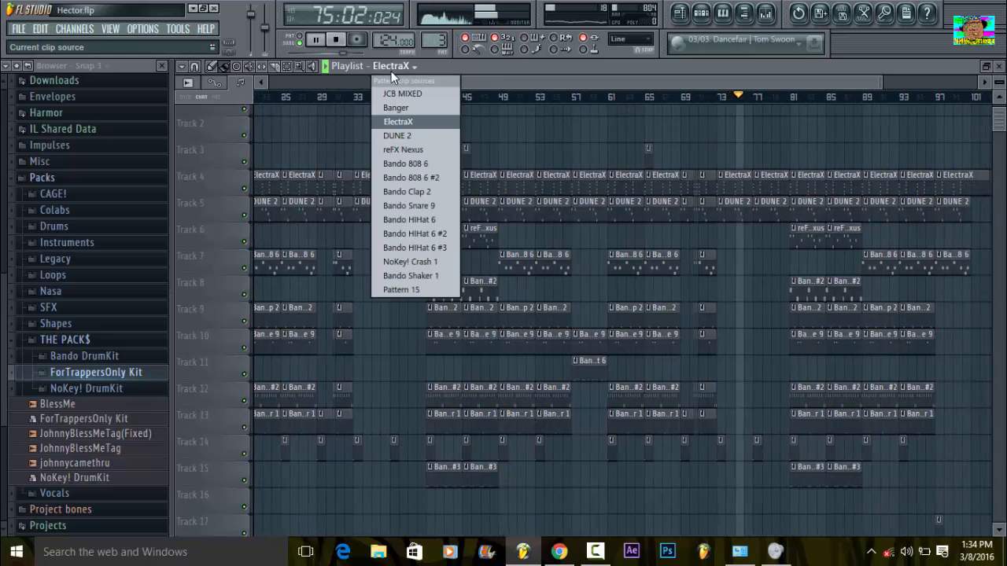
click(427, 290)
click(757, 494)
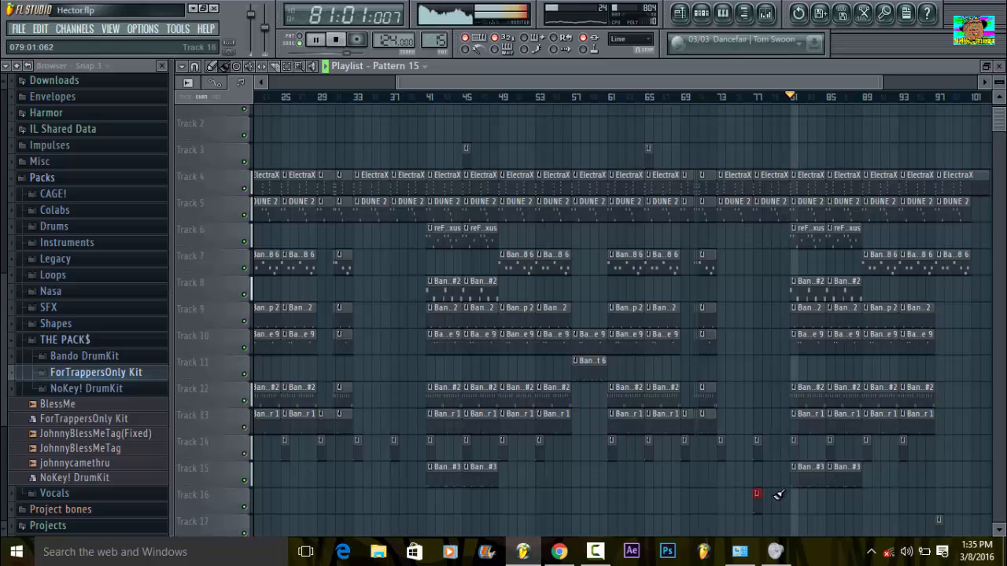
- Place a Banger clip on Track 3 at bar 101 using the existing Banger clip as source, and stop playback
click(648, 157)
click(974, 155)
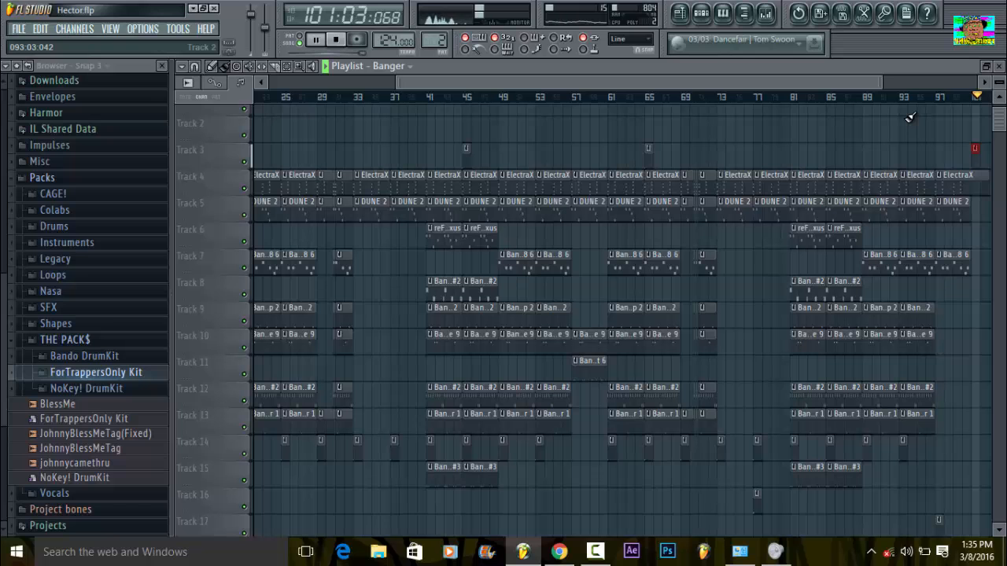
key(space)
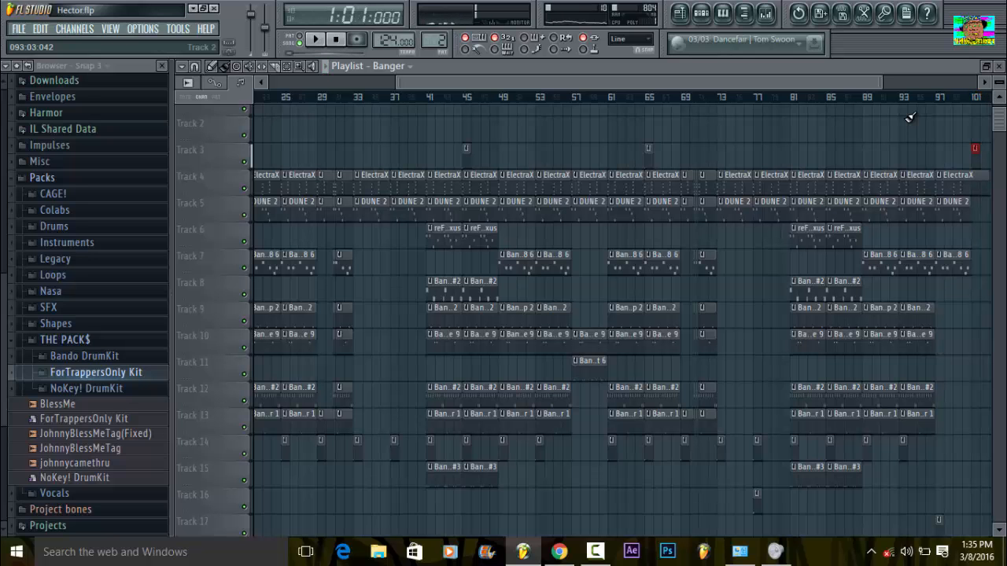
- Select the intro section of the arrangement, from bar 1 up to bar 17, across all playlist tracks
drag(840, 77, 681, 60)
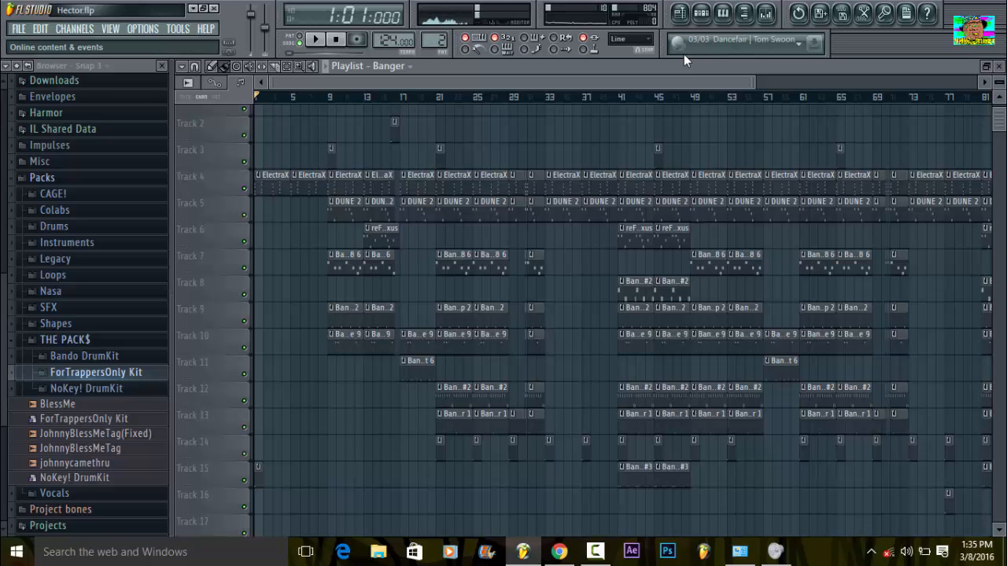
drag(1001, 126, 997, 102)
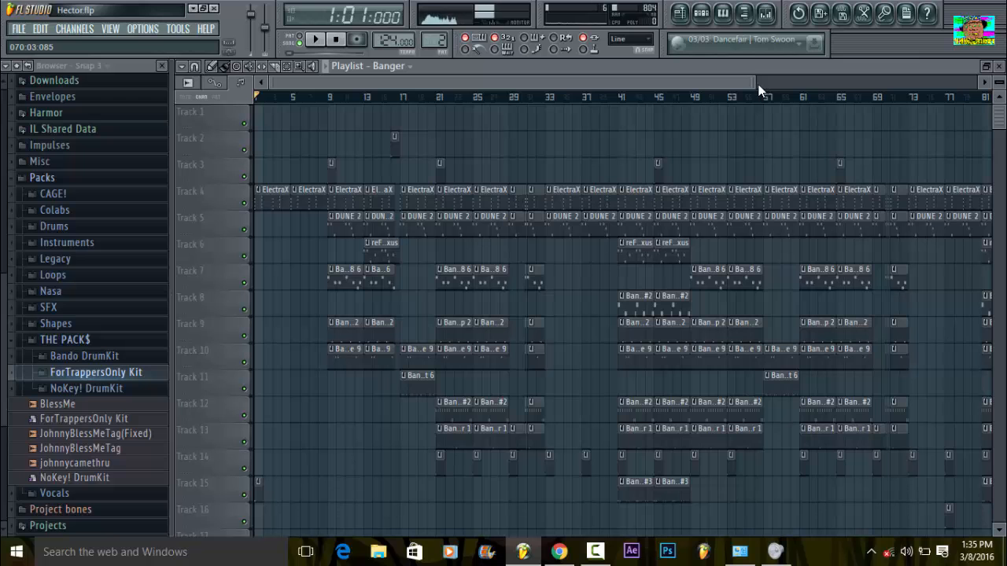
drag(755, 81, 401, 95)
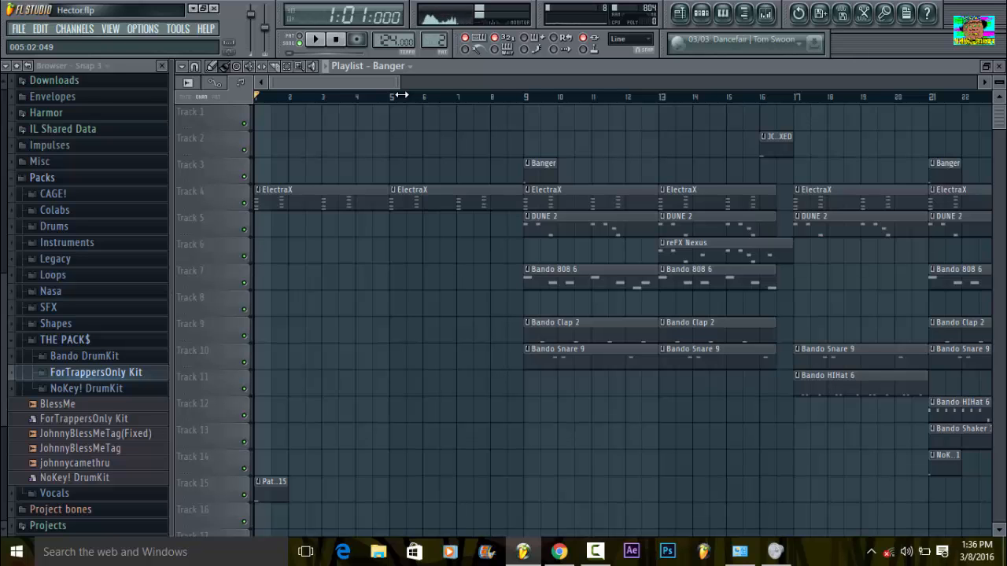
drag(401, 80, 483, 100)
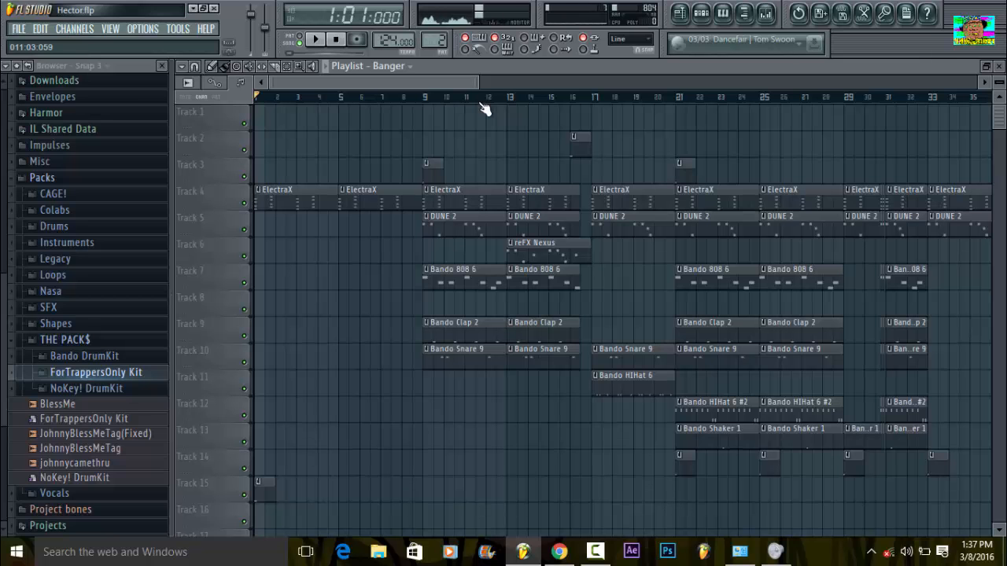
scroll(485, 99, up, 2)
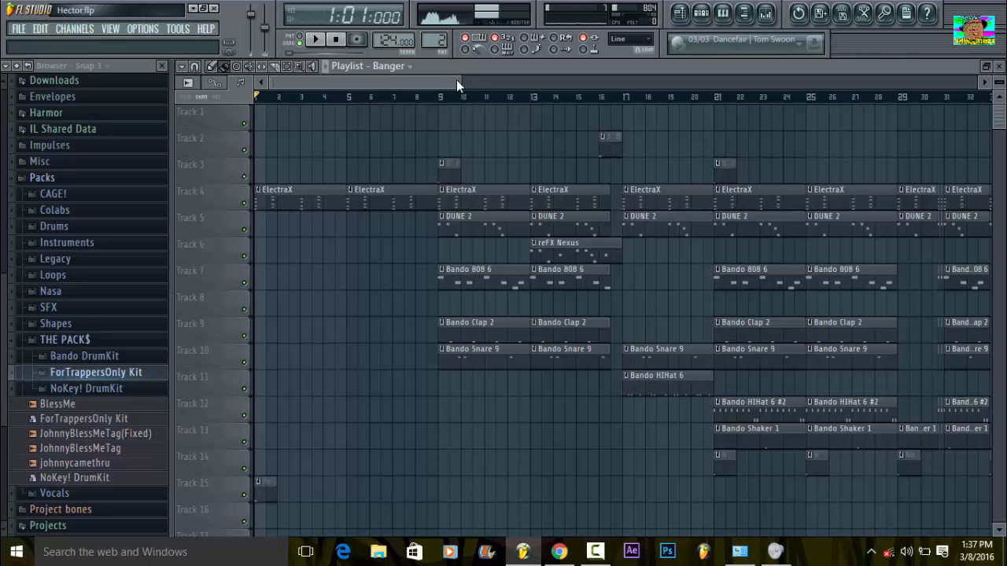
scroll(543, 100, down, 2)
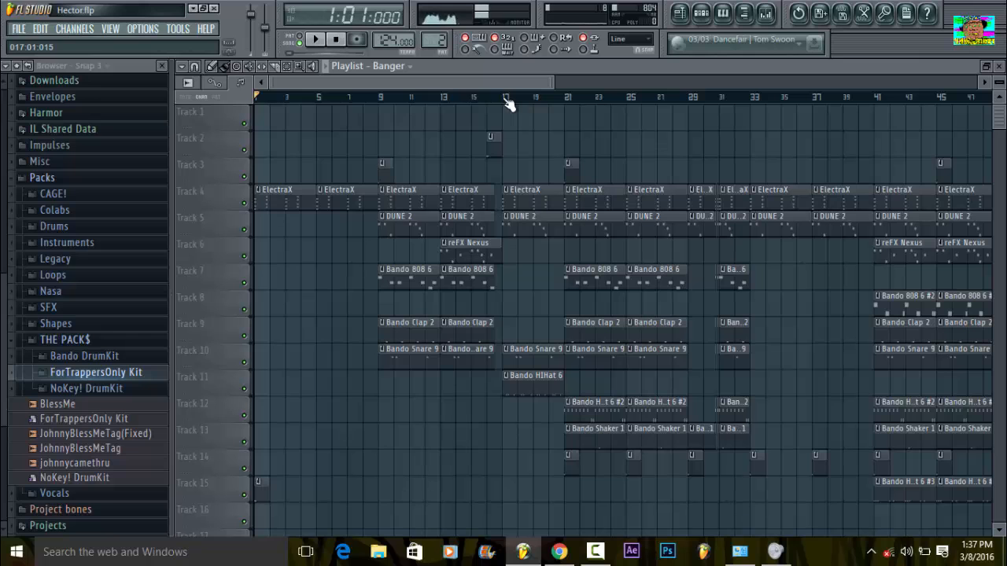
drag(510, 102, 211, 102)
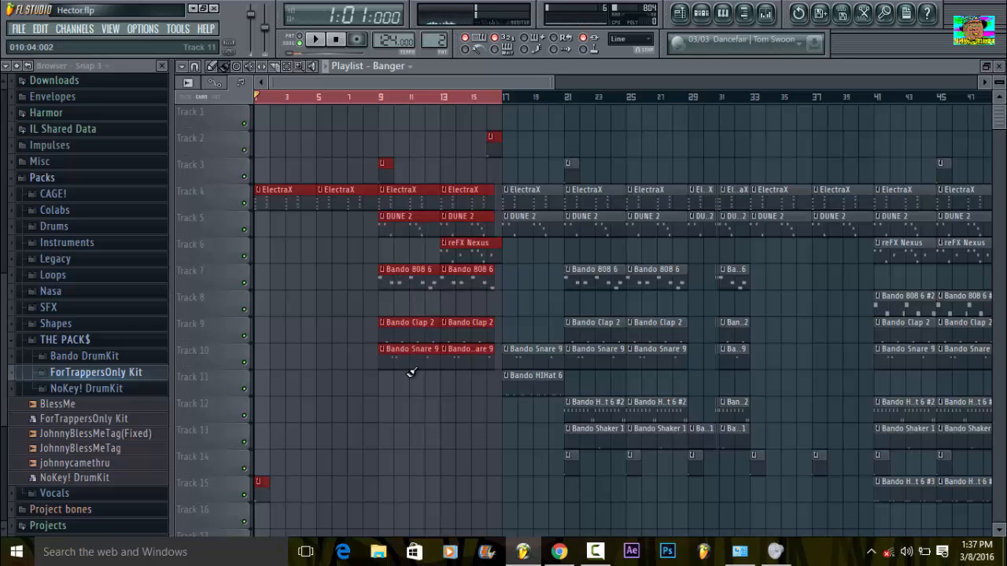
- Open the reFX Nexus clip's notes from bar 13 and check the Bando ZaytovenOrgan track in the mixer
double_click(466, 255)
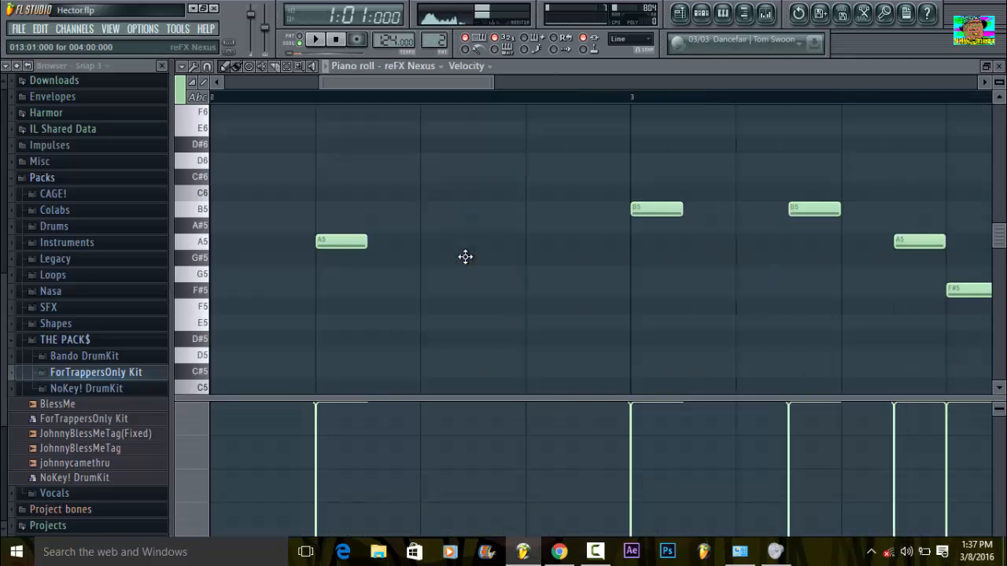
drag(754, 66, 517, 77)
click(765, 13)
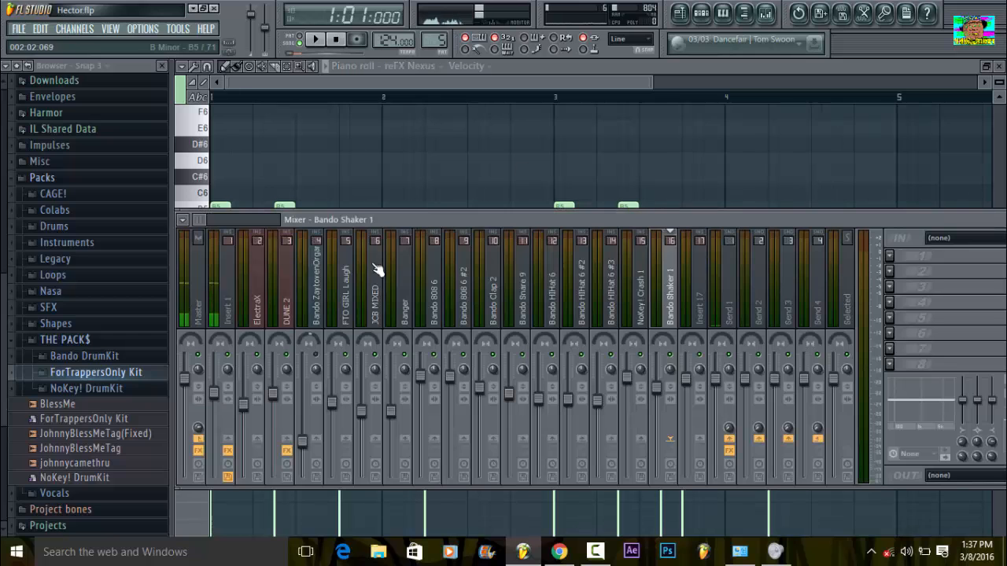
click(312, 441)
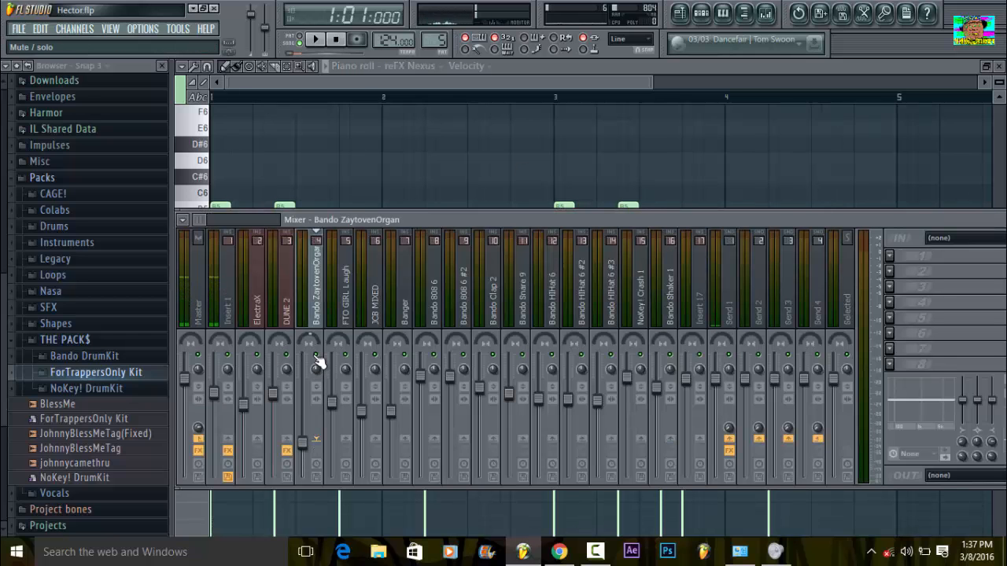
- Listen to the reFX Nexus pattern on its own in the piano roll, and review its mixer levels once more
click(325, 68)
key(space)
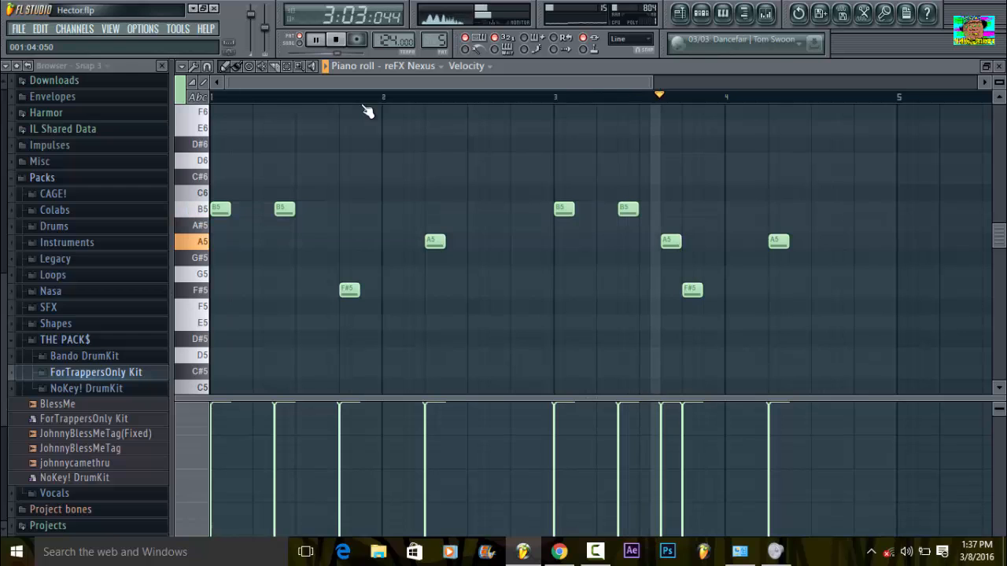
key(space)
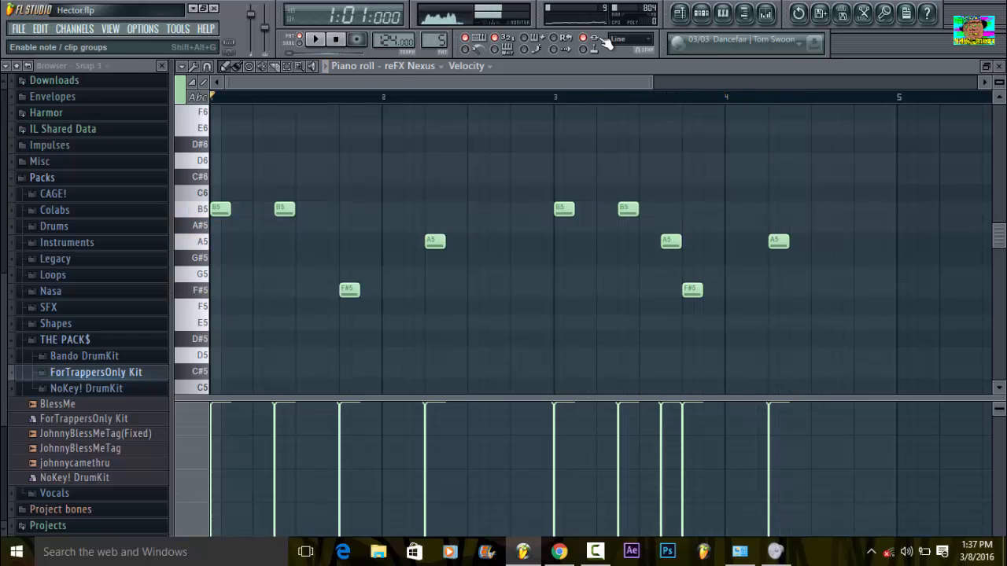
click(765, 13)
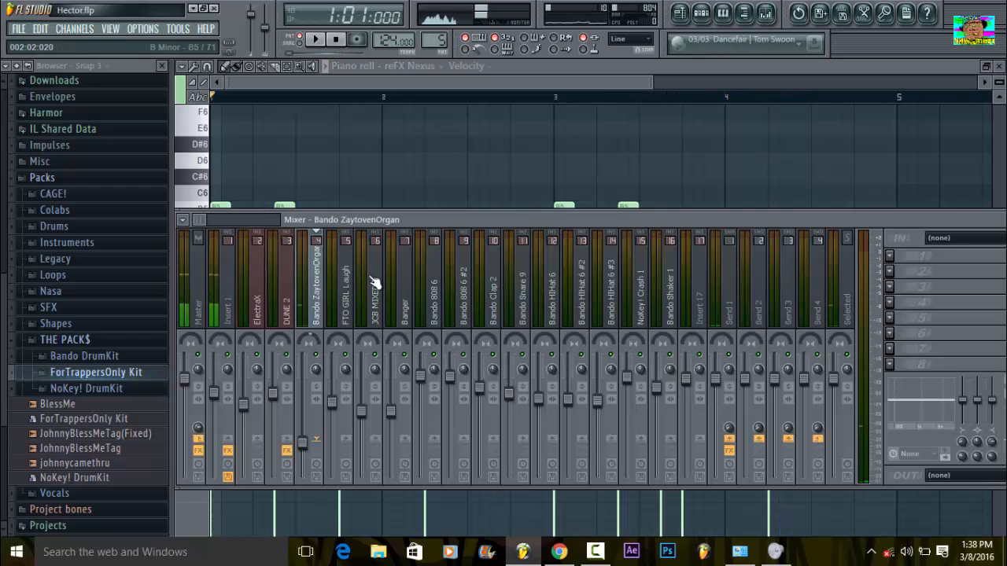
key(F9)
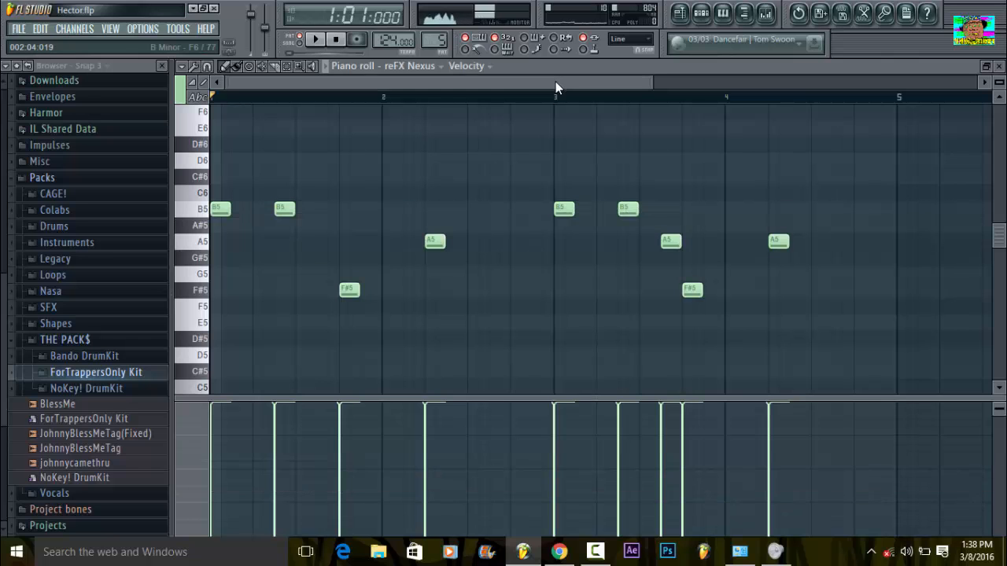
- Return to the playlist and play the selected section from bar 1 to bar 17 in song mode
click(684, 14)
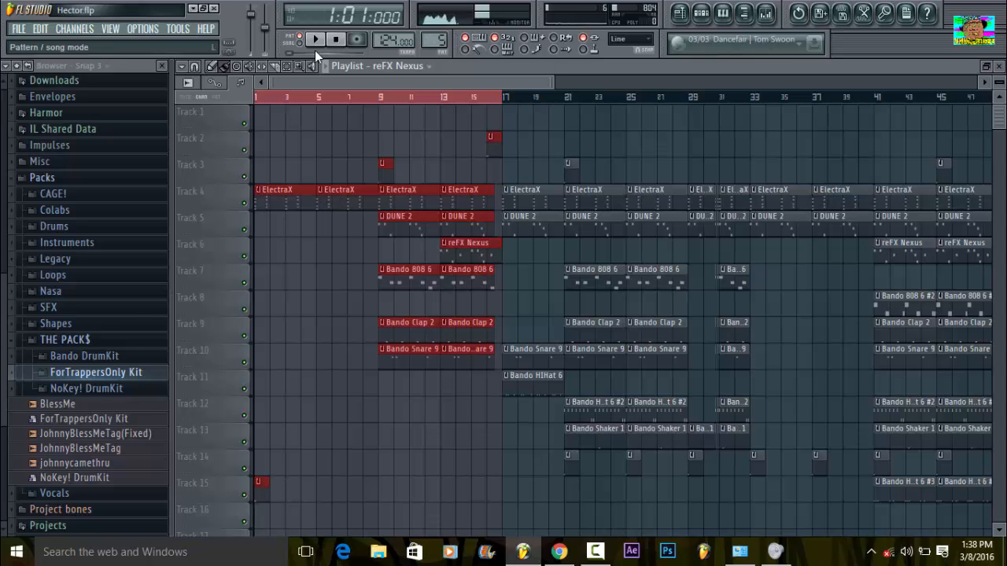
key(space)
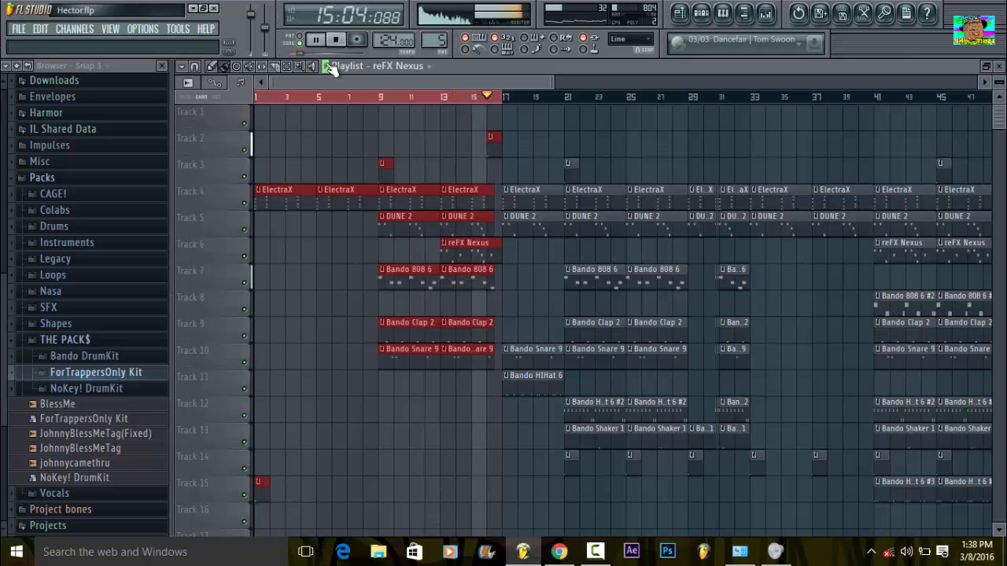
key(space)
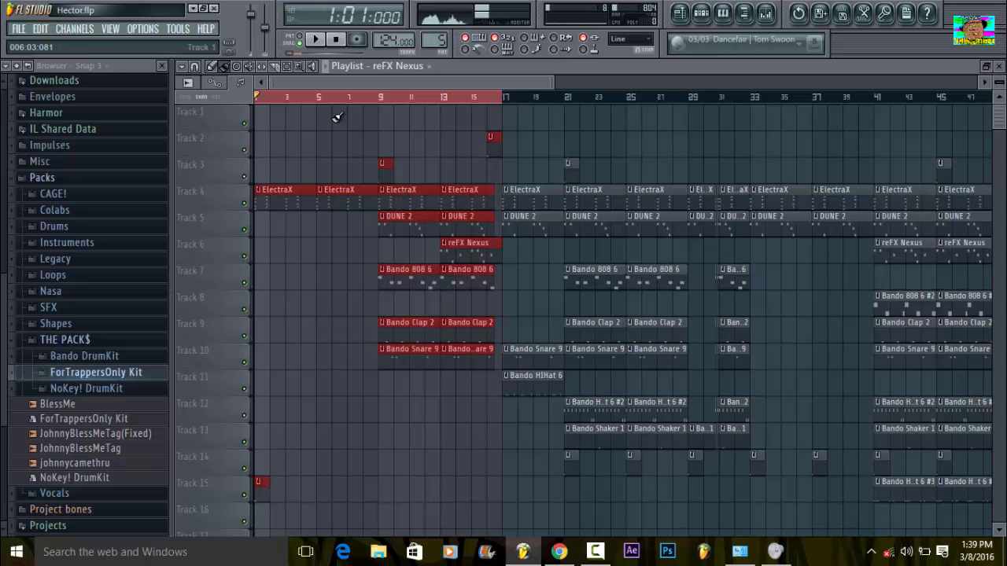
- Select the section from bar 17 to bar 33 and play it, examining the chopped clips just before bar 31
click(308, 97)
drag(321, 100, 254, 96)
mouse_move(505, 97)
mouse_down()
mouse_move(715, 156)
mouse_move(765, 143)
mouse_up()
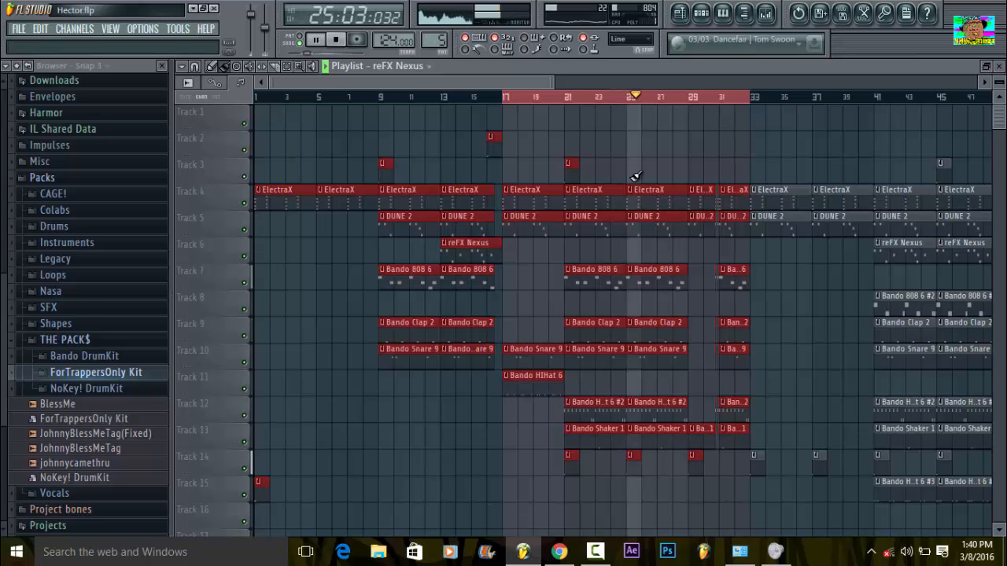
click(556, 84)
drag(557, 84, 457, 77)
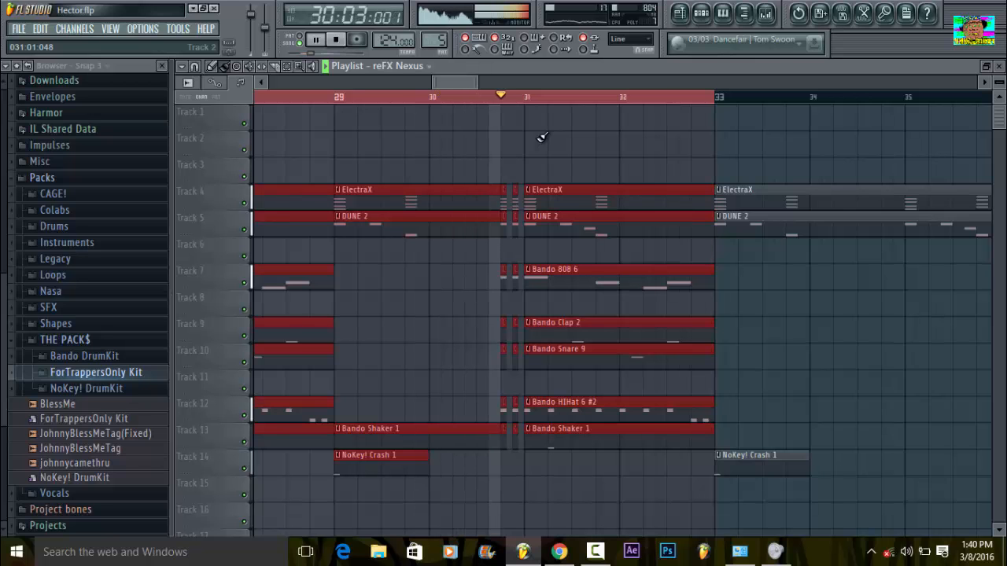
key(space)
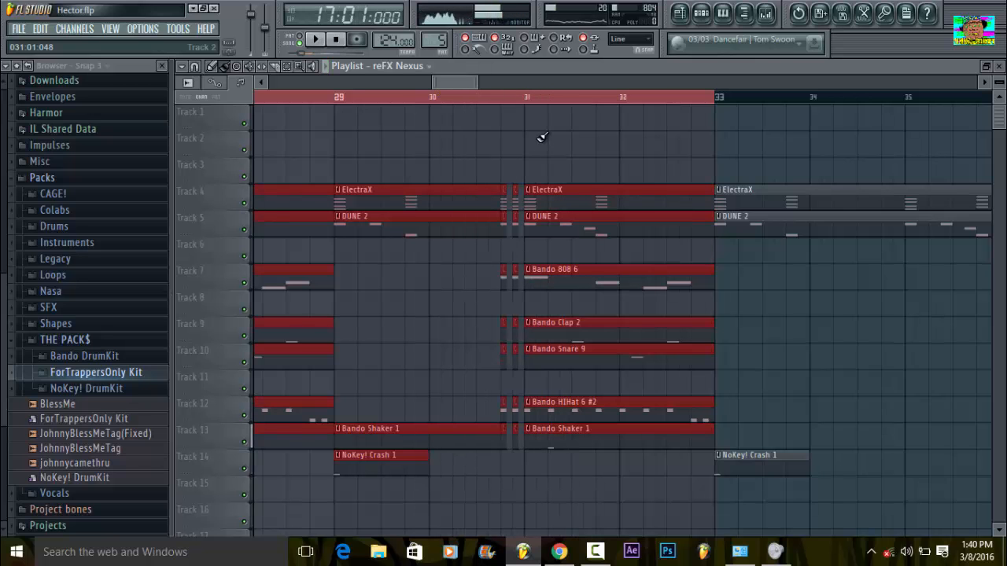
- Try to copy the group of clips starting at bar 31 down to Track 15 and below
click(539, 136)
right_click(579, 136)
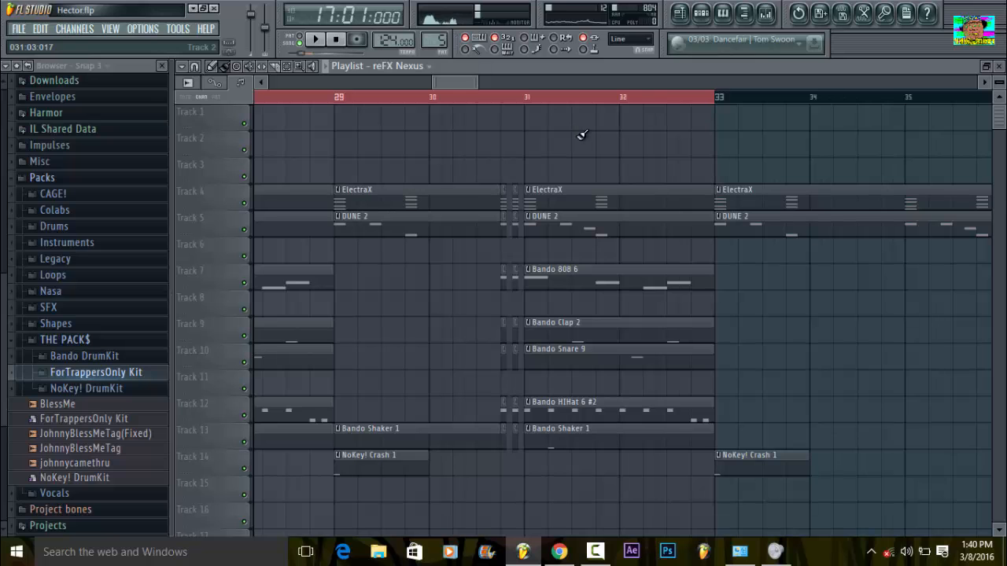
drag(475, 85, 451, 83)
drag(666, 188, 640, 465)
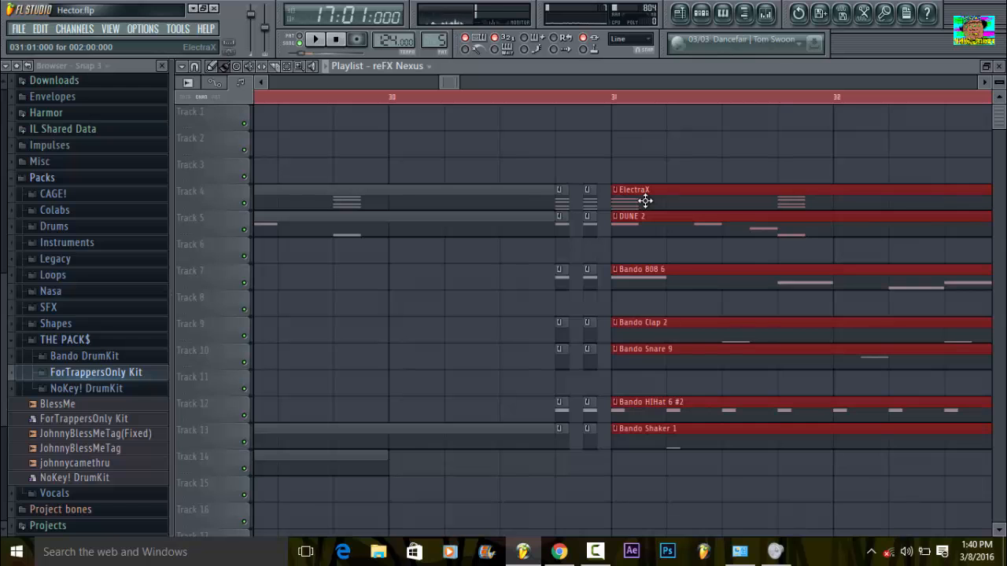
mouse_move(645, 201)
mouse_down()
mouse_move(659, 504)
mouse_move(659, 490)
mouse_up()
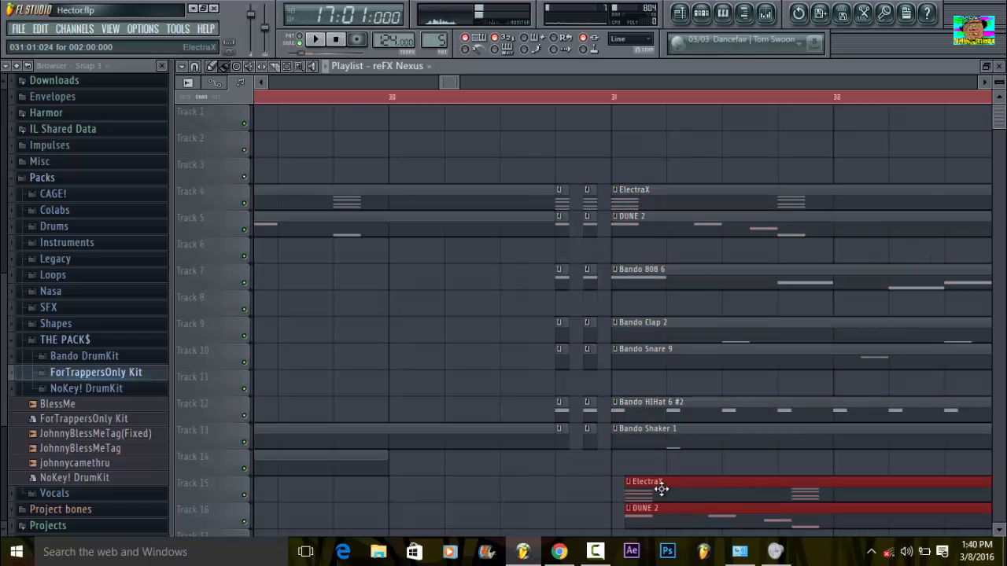
key(ctrl+z)
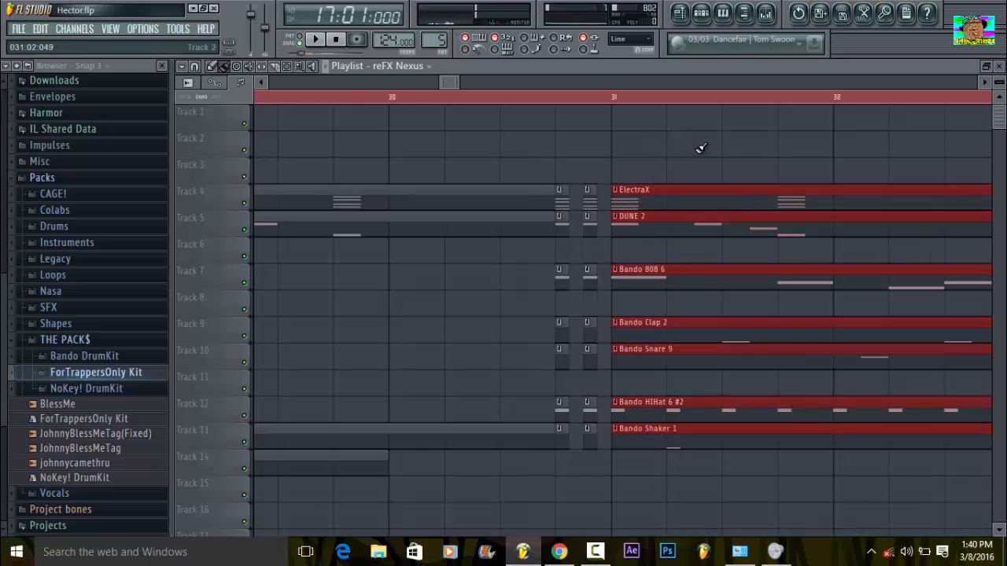
- Try placing copies of the bar 31 clips at bar 30 from Track 6 down, shortened to 24 ticks
drag(740, 144, 621, 445)
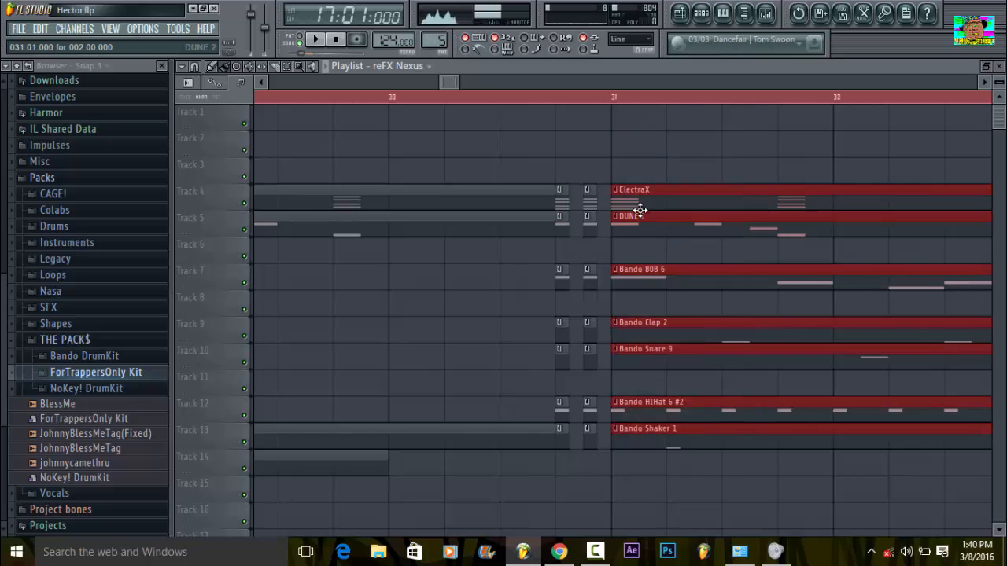
mouse_move(637, 214)
mouse_down()
mouse_move(643, 407)
mouse_move(528, 508)
mouse_move(418, 250)
mouse_up()
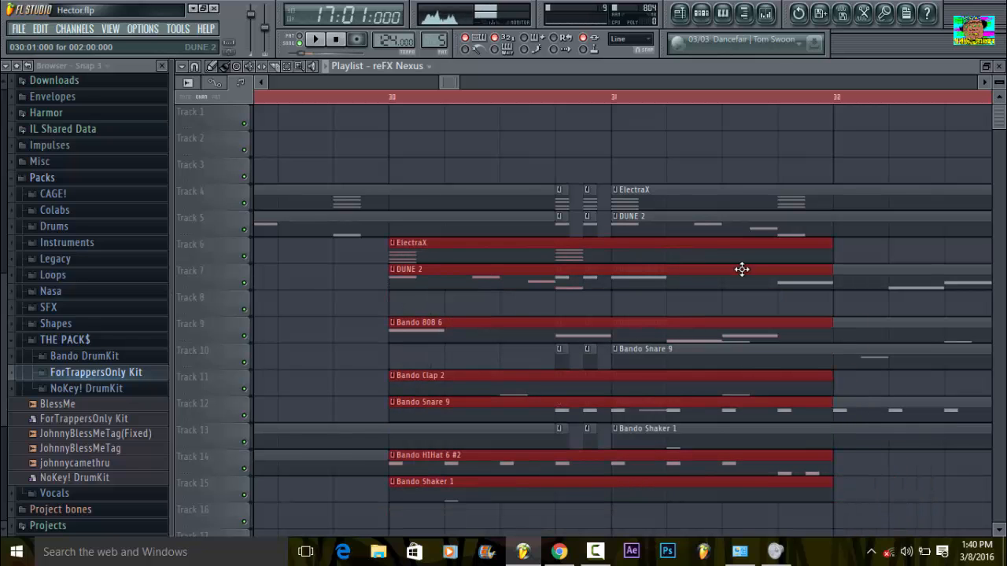
drag(831, 252, 349, 262)
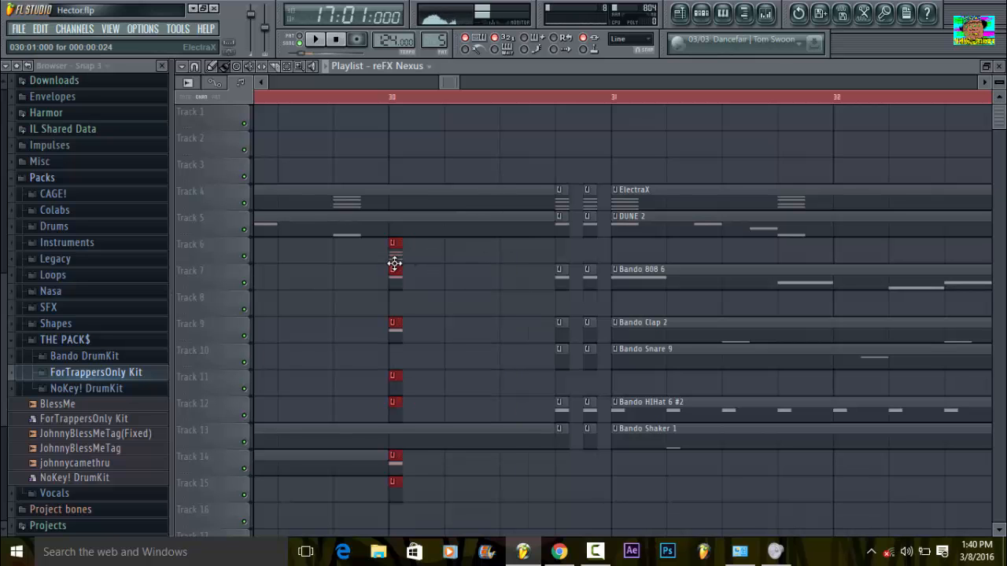
drag(391, 259, 537, 528)
click(562, 197)
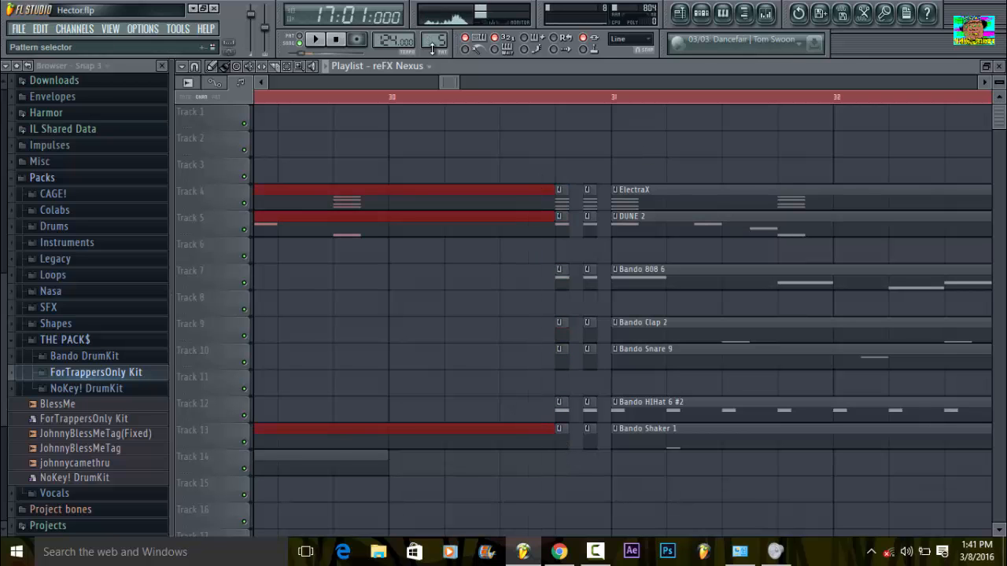
- Shorten the clips ending at bar 33 by one beat and copy the chopped clips before bar 31 into the gap
drag(448, 82, 459, 82)
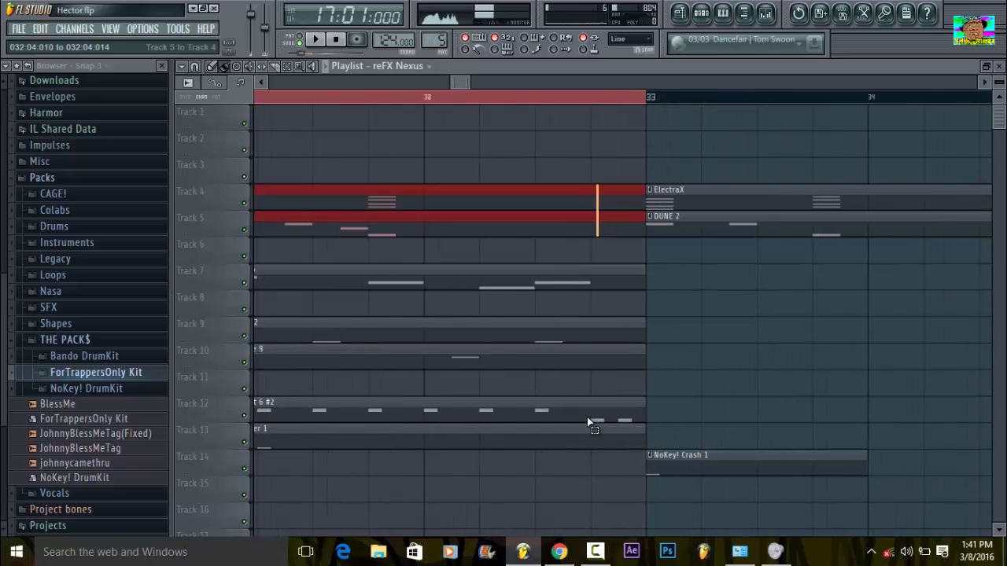
drag(586, 417, 590, 447)
drag(647, 399, 598, 391)
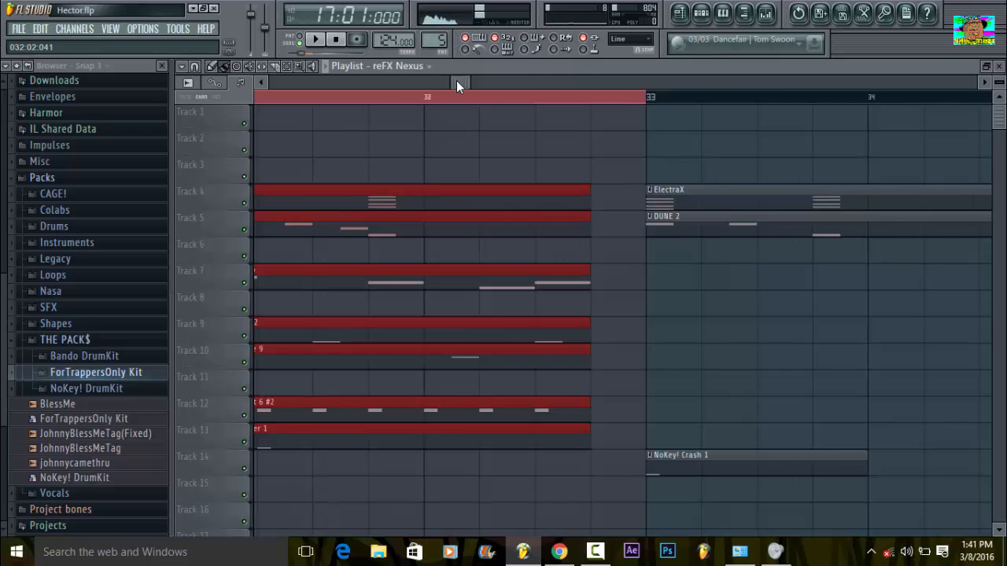
drag(456, 81, 450, 81)
drag(508, 160, 480, 450)
drag(478, 416, 742, 417)
drag(930, 452, 923, 427)
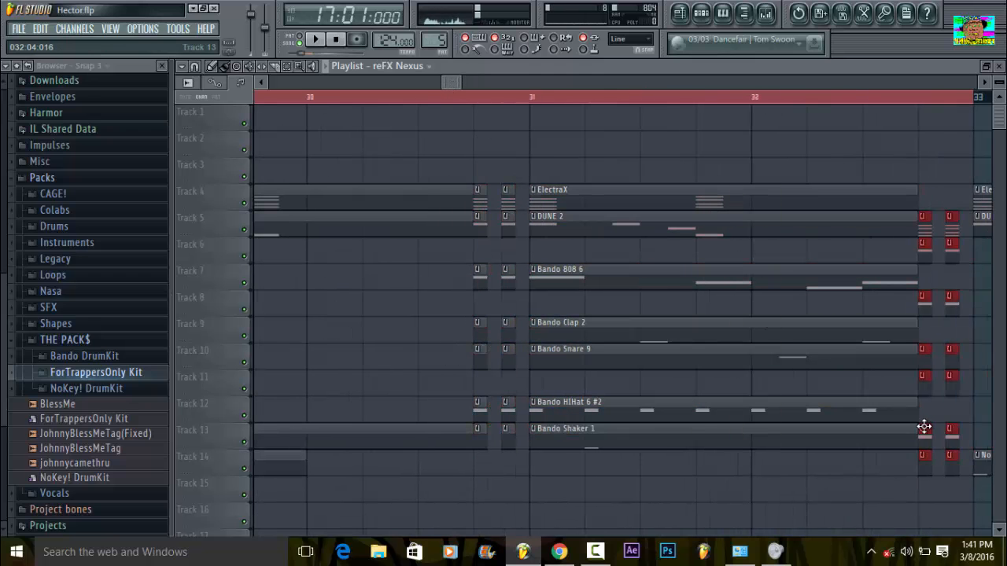
- Play the arrangement from bar 29 to listen to the stutter edits before bars 31 and 33
click(311, 82)
drag(317, 83, 643, 98)
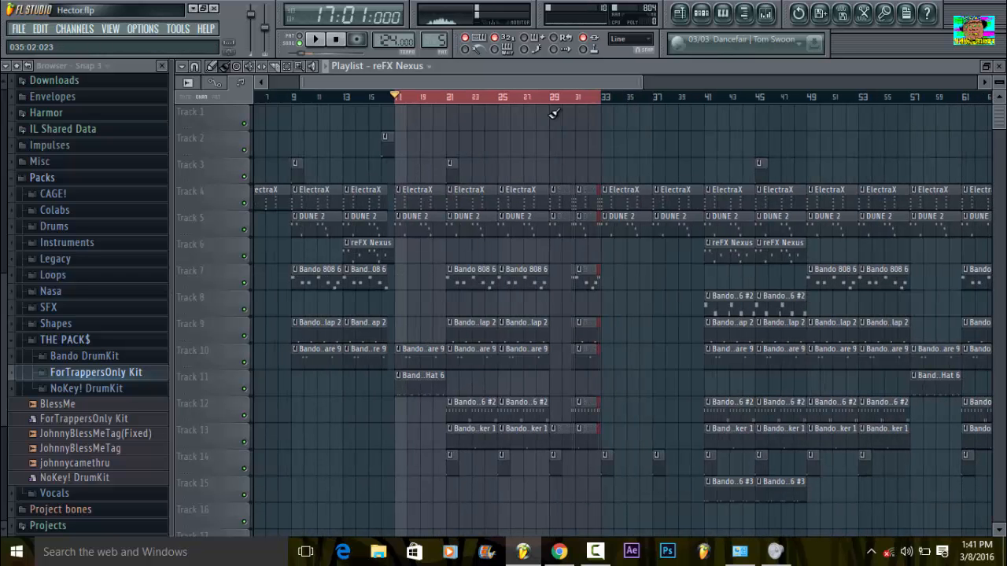
click(557, 105)
key(space)
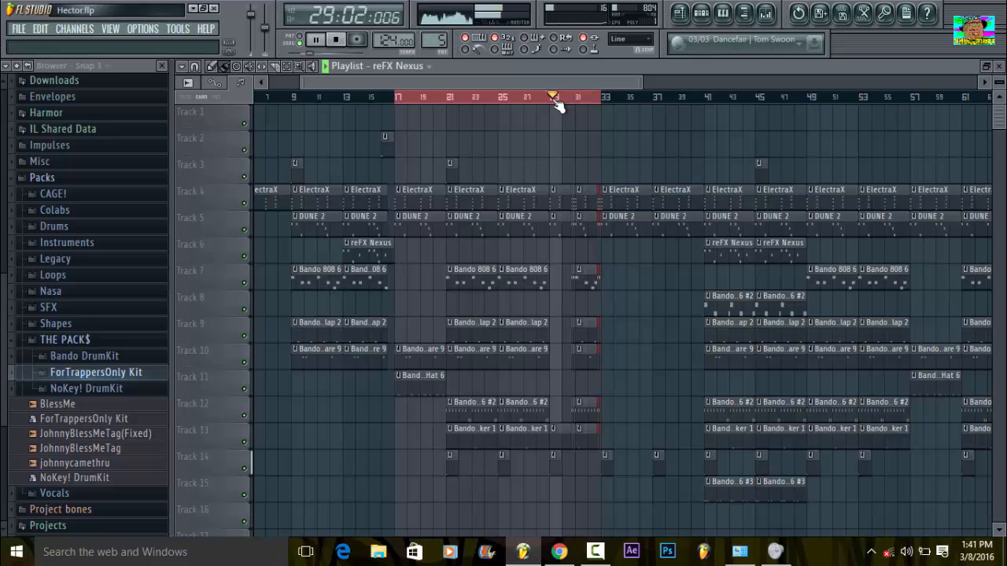
drag(646, 78, 454, 78)
click(455, 79)
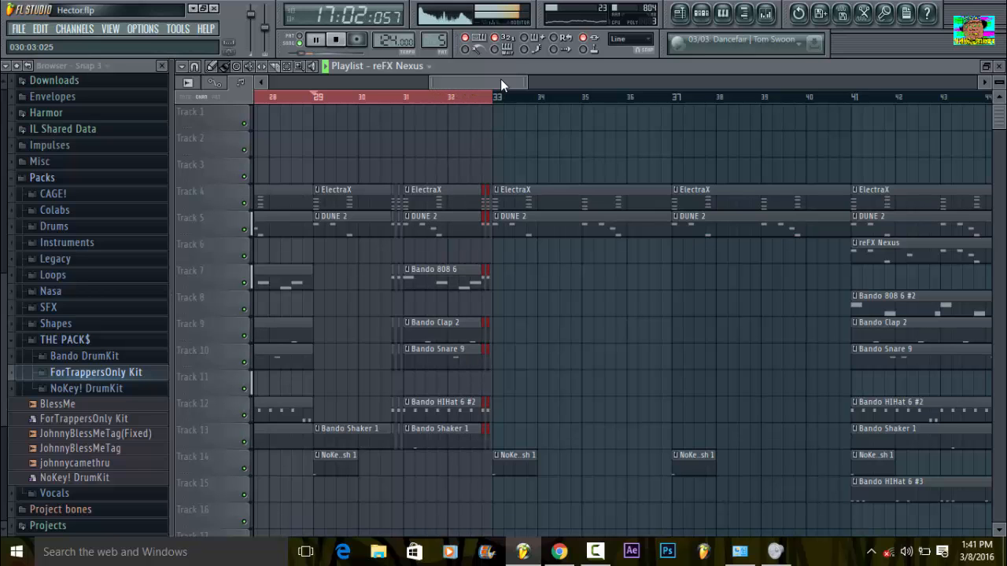
key(space)
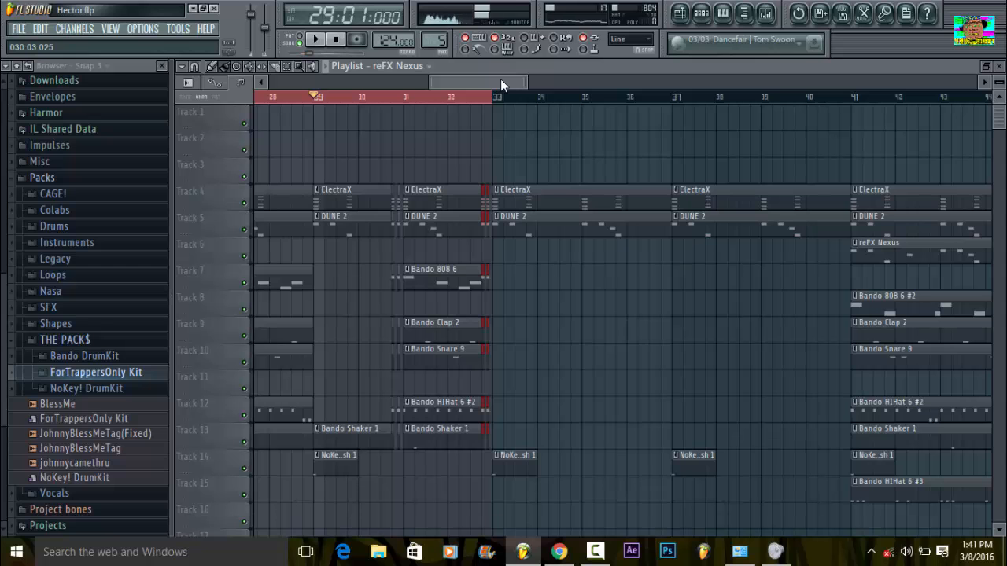
- Undo the stutter edit before bar 33, restoring the full-length clips, and remove the stray clip painted on Track 2
key(ctrl+alt+z)
key(ctrl+alt+z)
key(ctrl+alt+z)
key(ctrl+alt+z)
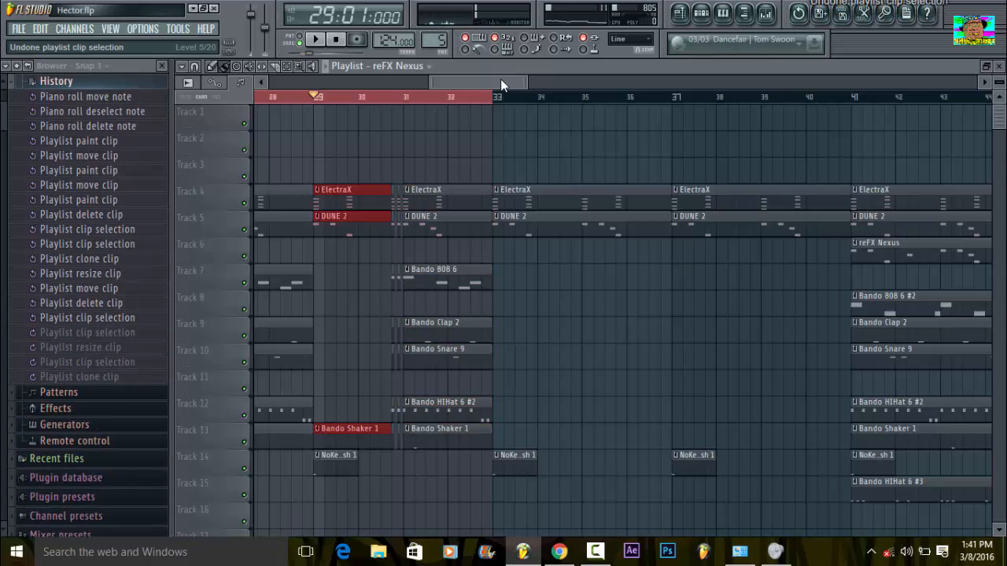
click(538, 140)
right_click(544, 142)
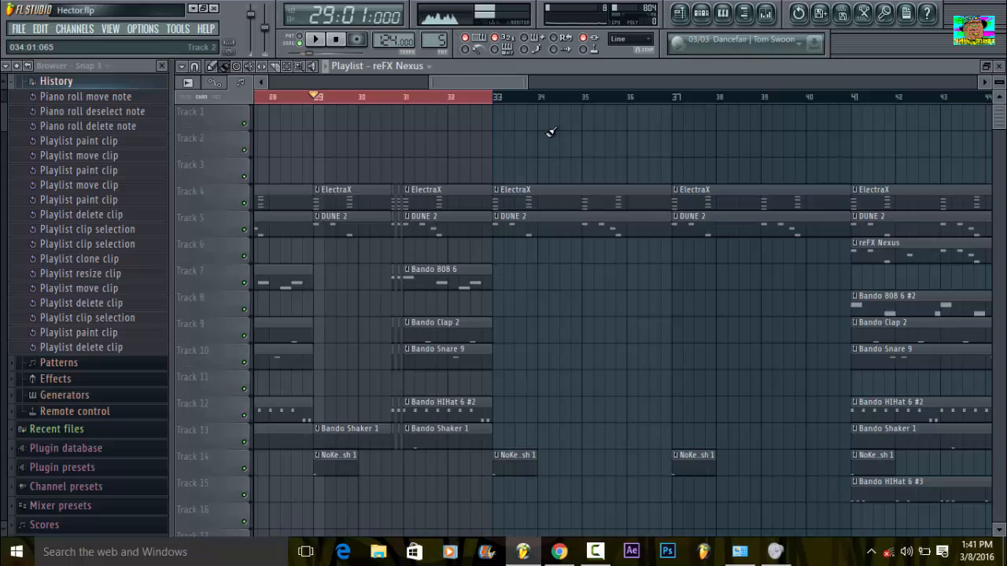
- Select the section from bar 33 to bar 41 and play it
drag(528, 83, 554, 84)
drag(534, 83, 964, 104)
drag(507, 76, 560, 69)
key(space)
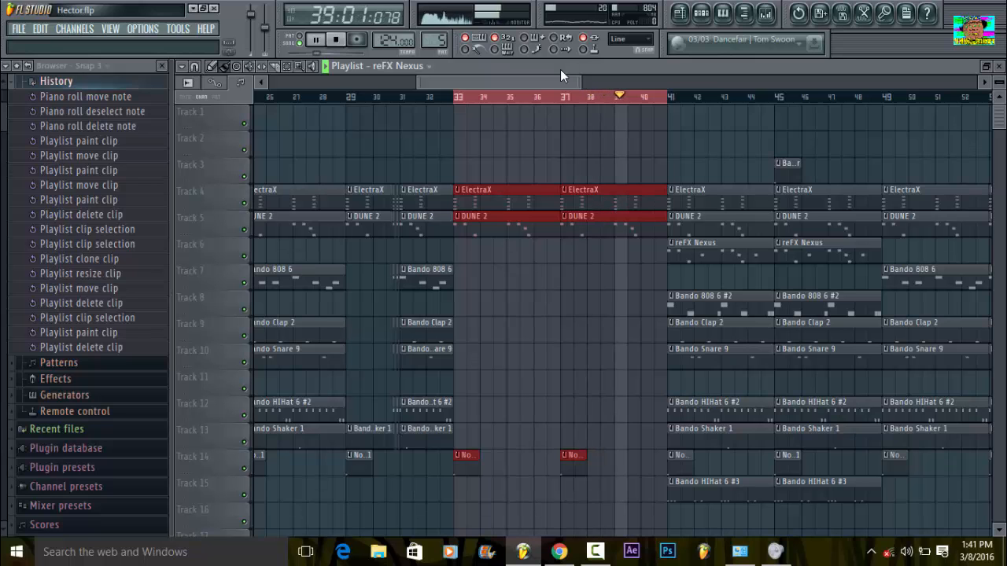
key(space)
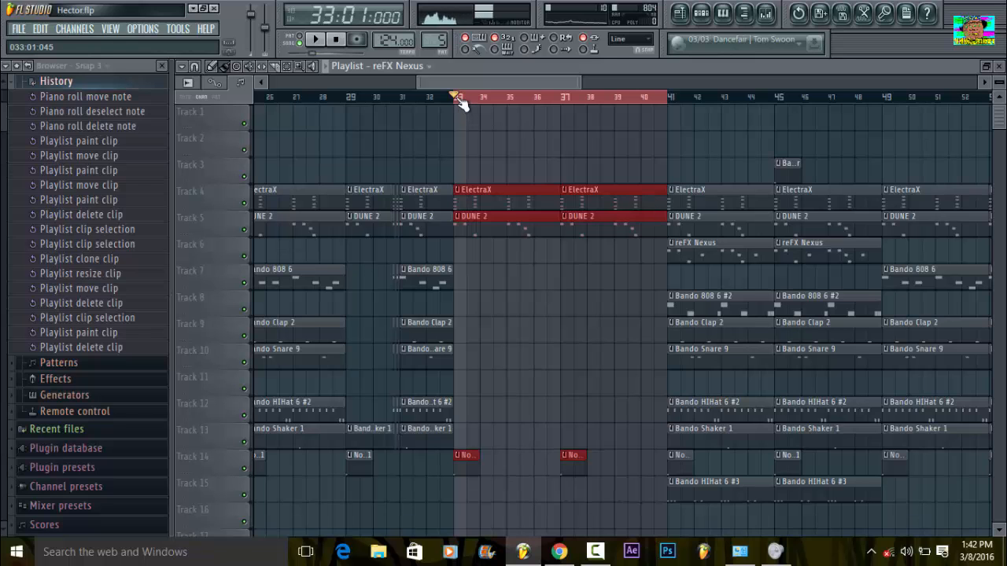
- Select the section from bar 41 to bar 57 and play it from its beginning
drag(455, 99, 947, 91)
drag(615, 82, 791, 94)
drag(678, 96, 568, 98)
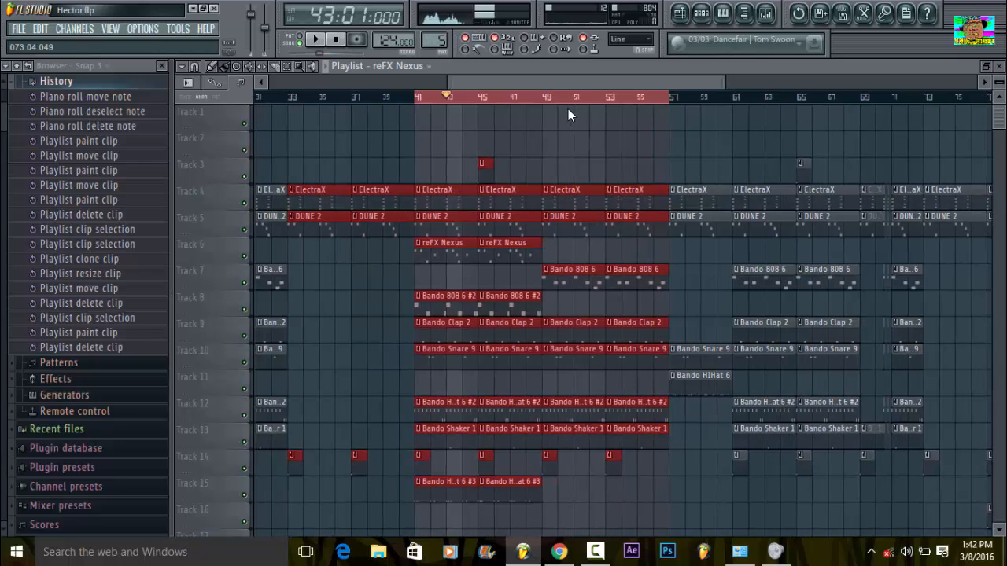
click(424, 97)
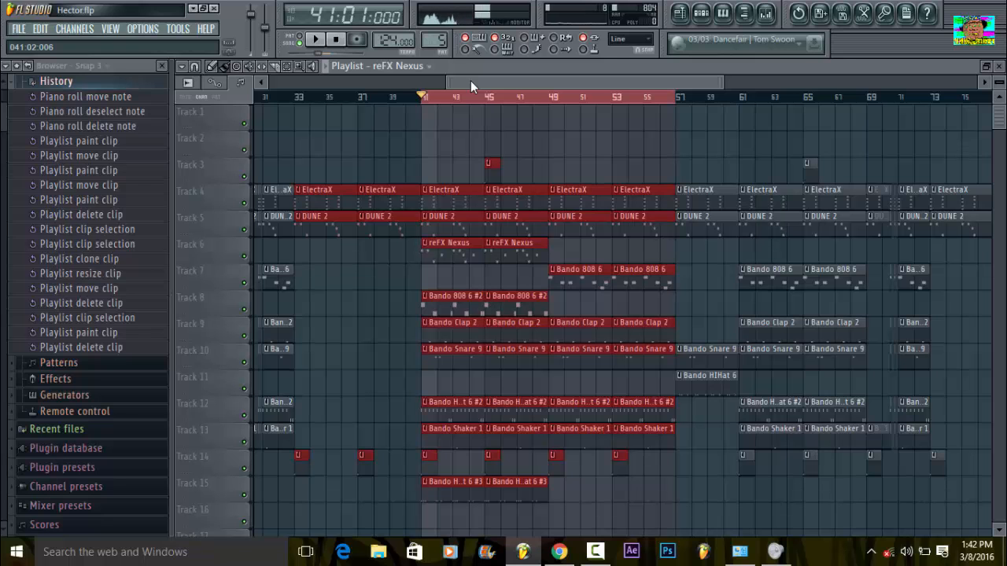
key(space)
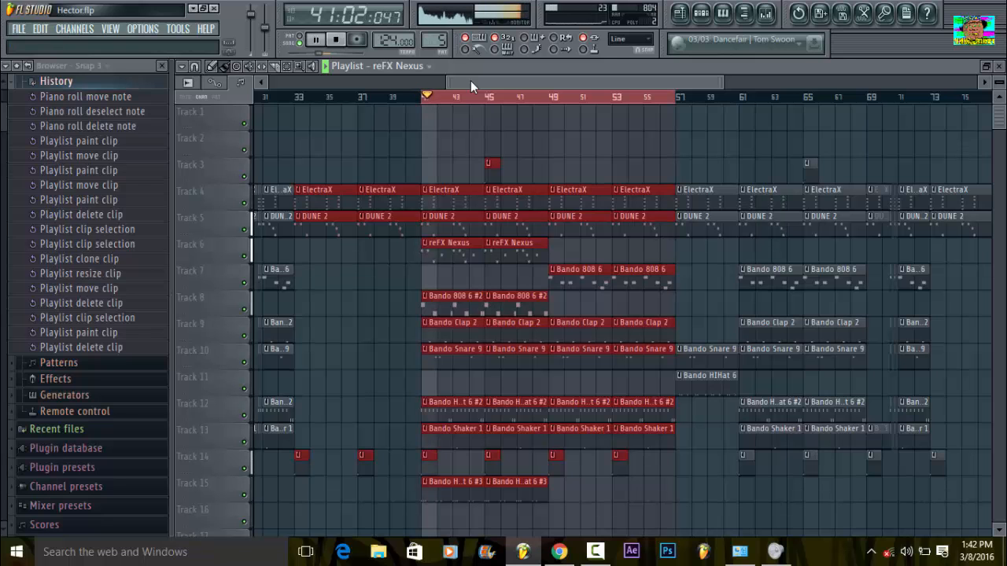
key(space)
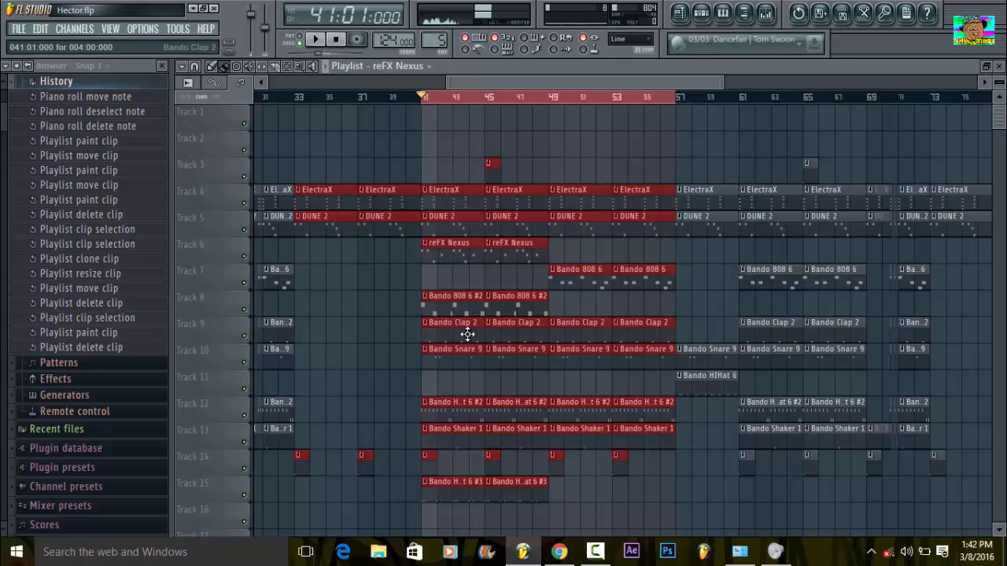
key(space)
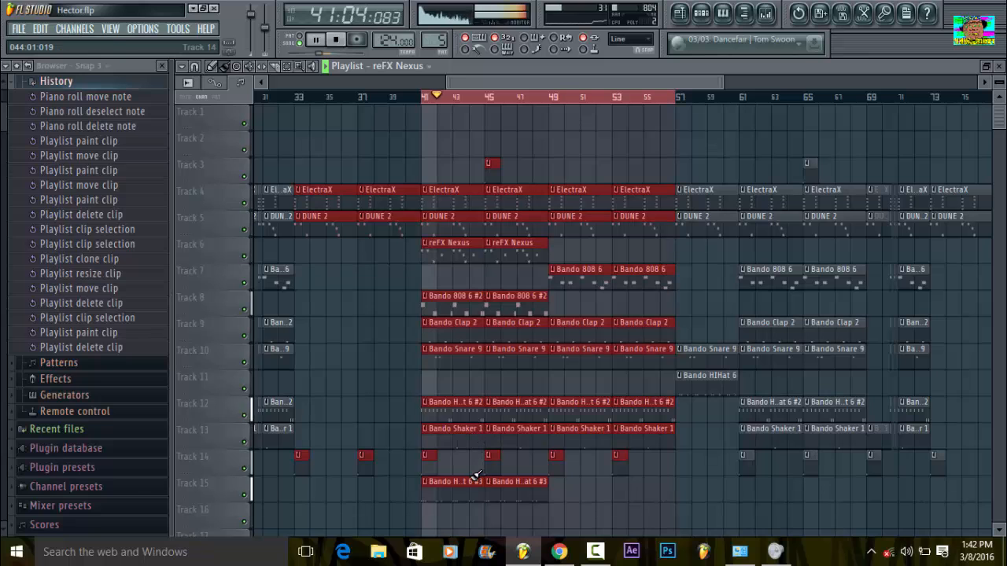
key(space)
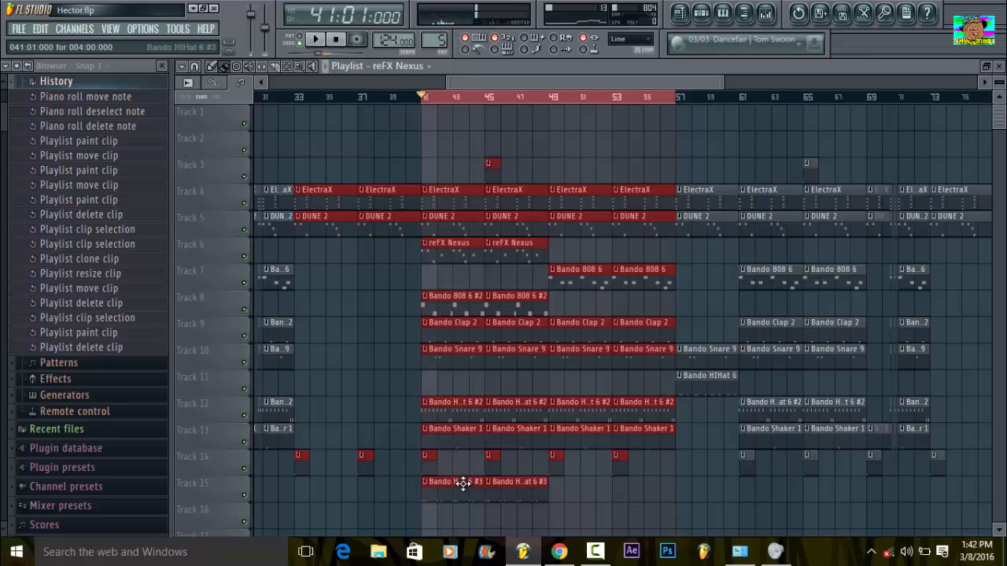
- Delete the two Bando HiHat 6 #2 clips between bars 41 and 49 on Track 12 and replay the section
right_click(459, 409)
right_click(504, 408)
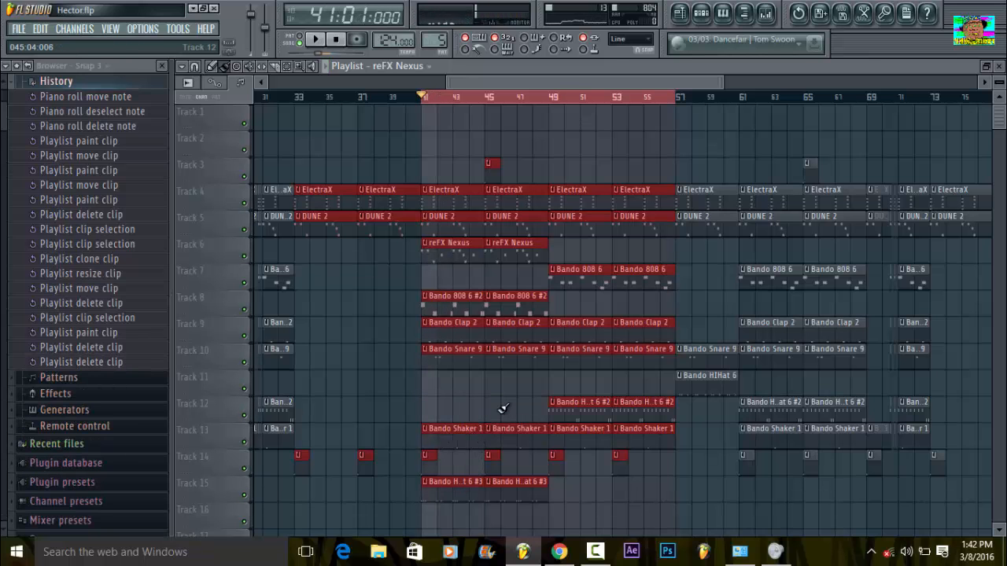
key(space)
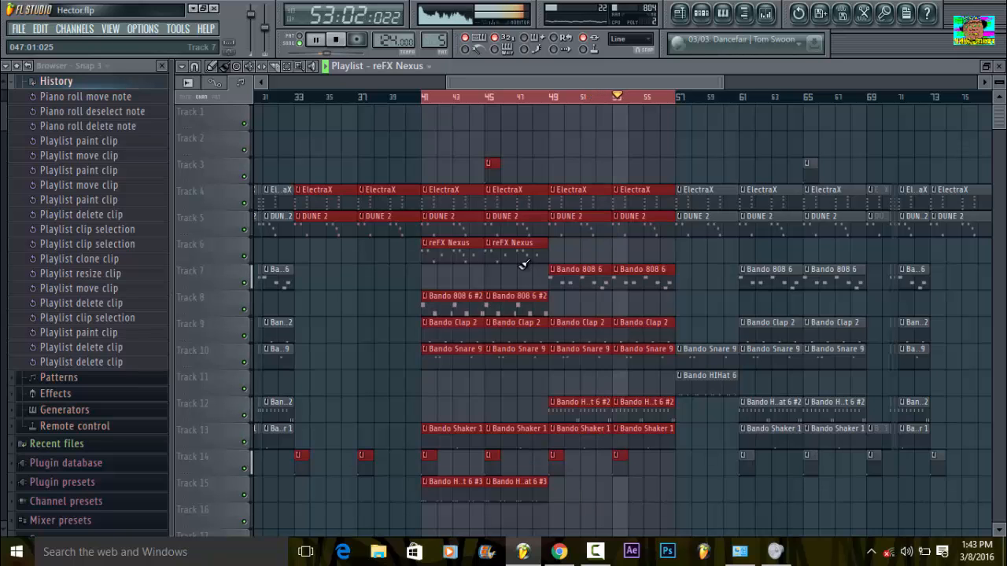
key(space)
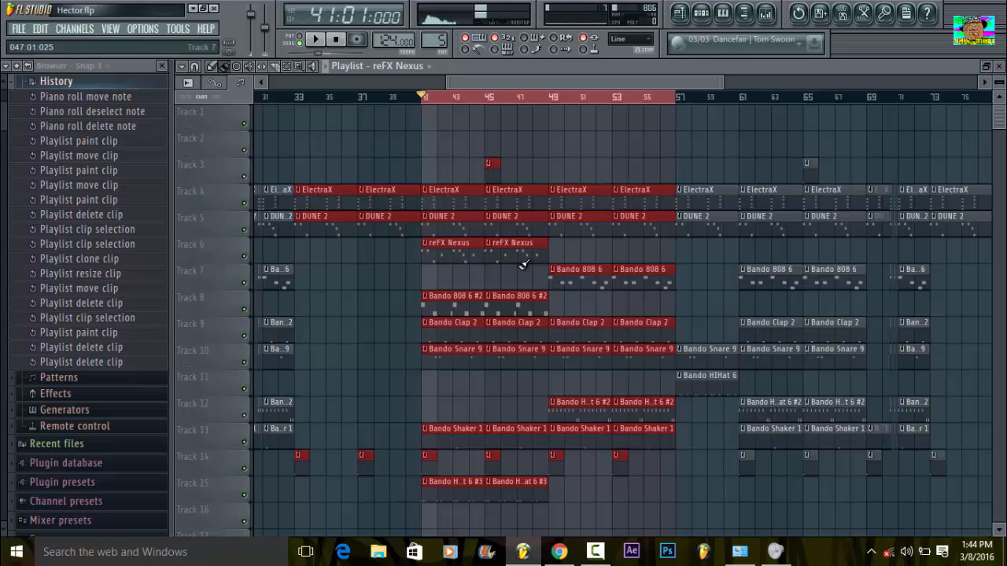
- Clear the time selection, then try copying all clips from bar 17 to bar 57 to bar 57 and delete the copies
drag(722, 81, 622, 77)
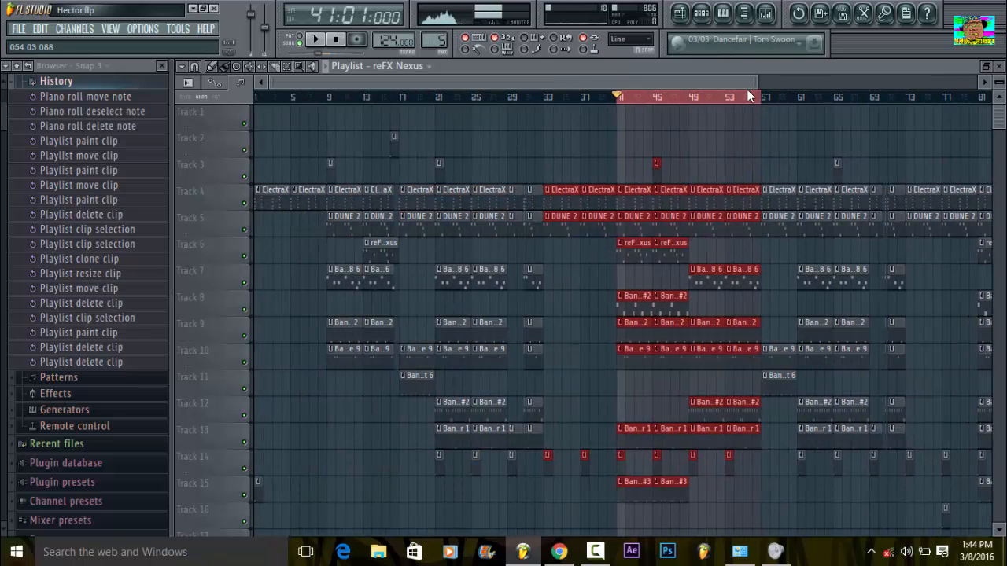
drag(755, 99, 619, 96)
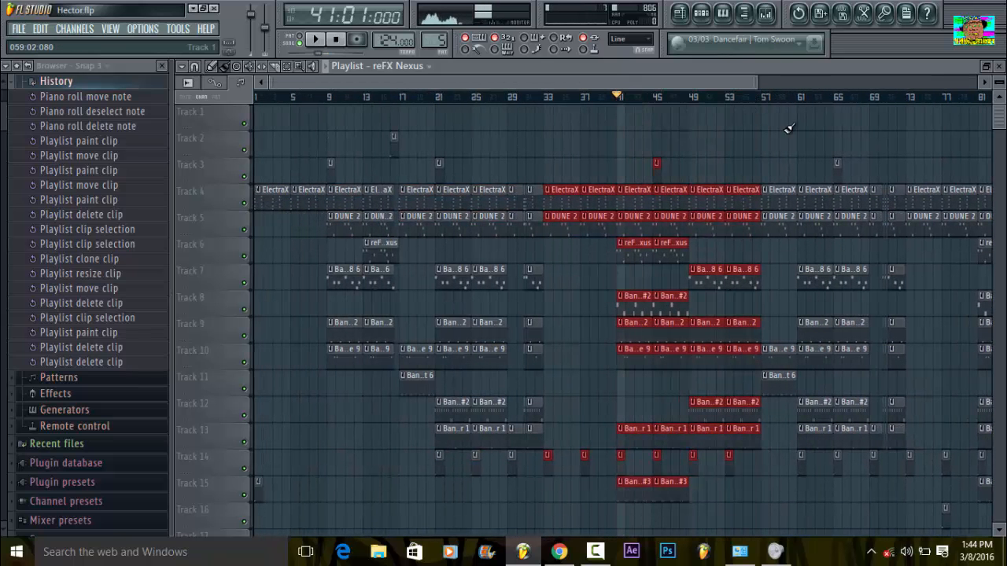
drag(753, 108, 411, 541)
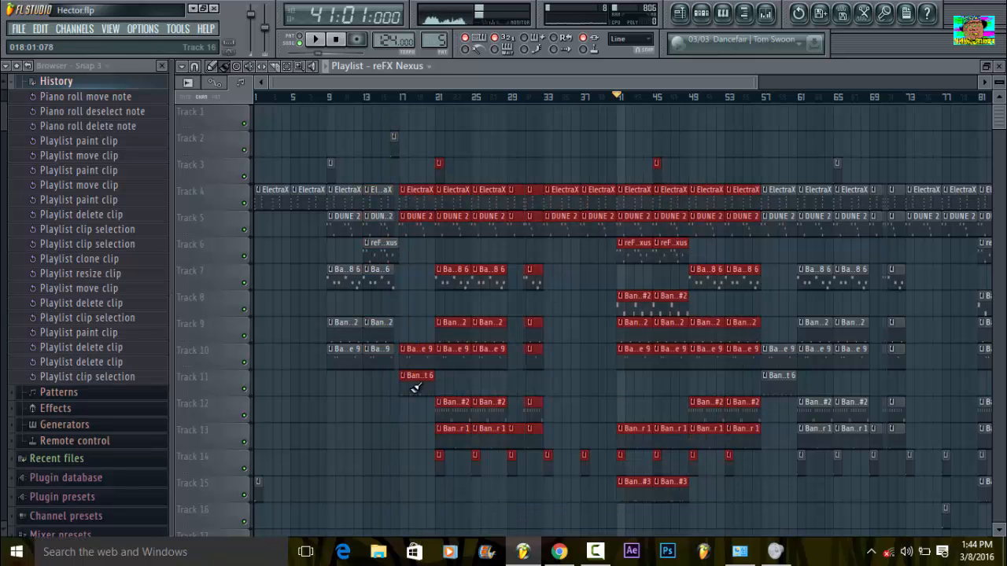
mouse_move(410, 205)
mouse_down()
mouse_move(784, 239)
mouse_move(784, 209)
mouse_move(815, 208)
mouse_move(771, 189)
mouse_move(771, 160)
mouse_move(781, 361)
mouse_move(774, 206)
mouse_up()
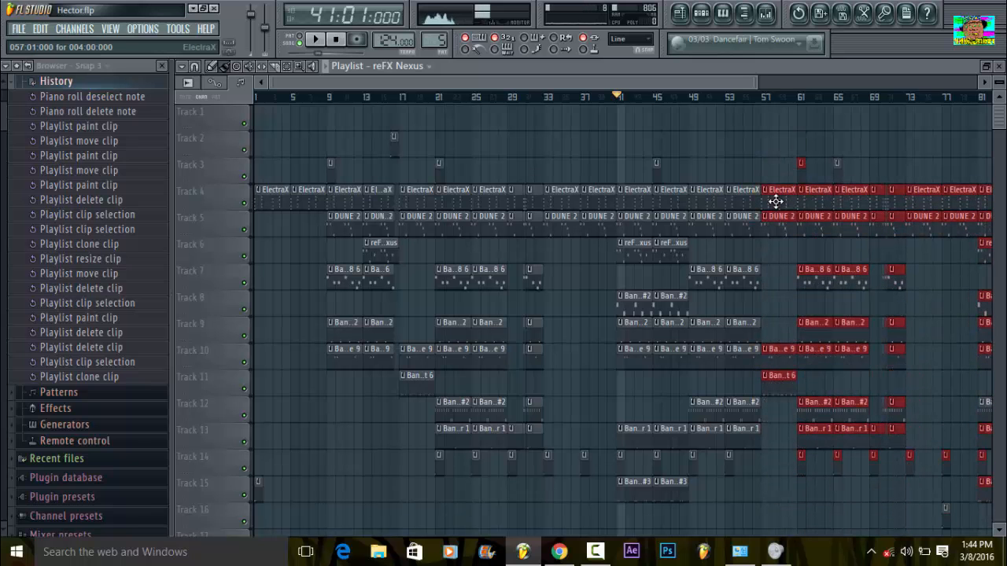
key(Delete)
- Play the arrangement from bar 69 and examine the remaining clips through to the end of the song
mouse_move(734, 82)
mouse_down()
mouse_move(897, 87)
mouse_move(517, 70)
mouse_move(747, 75)
mouse_up()
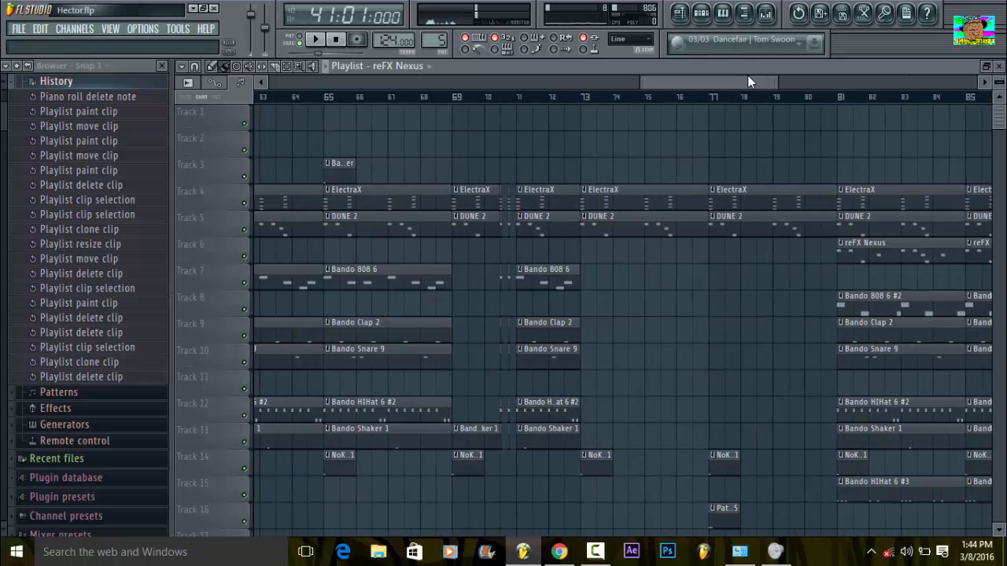
click(455, 98)
key(space)
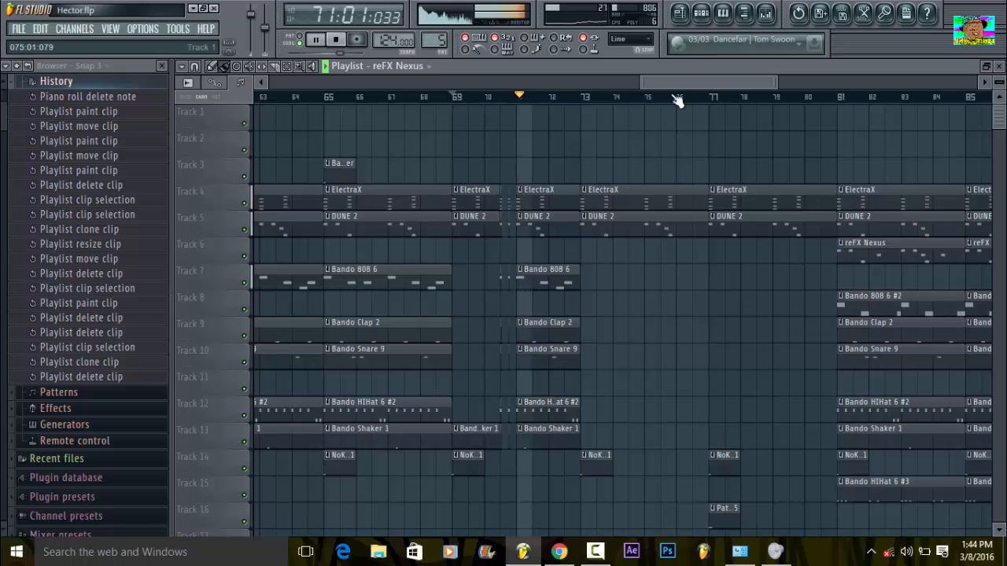
drag(681, 81, 800, 97)
key(space)
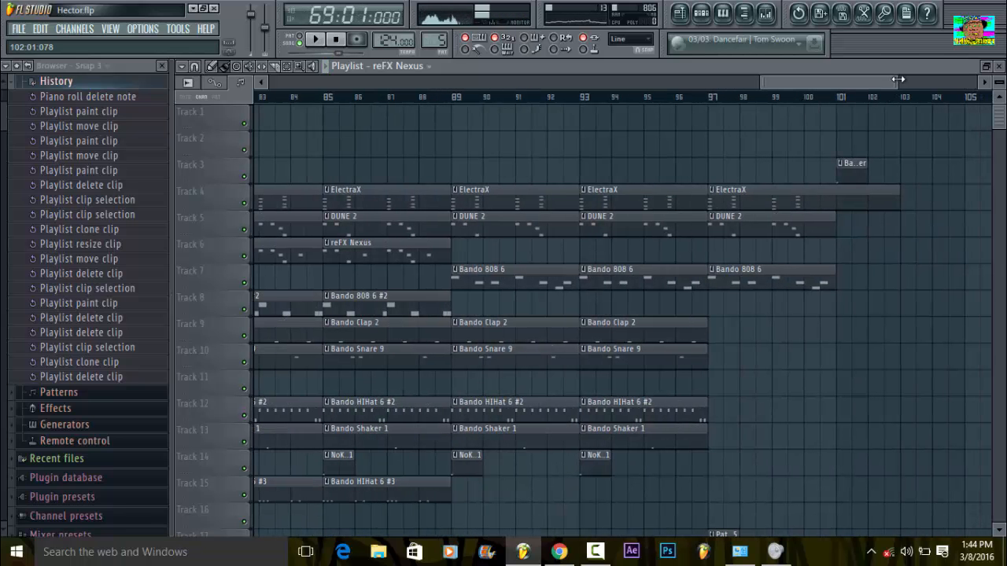
drag(899, 80, 1003, 106)
- Look at the reFX Nexus notes in the piano roll, then close it and bring the channel rack forward
key(F7)
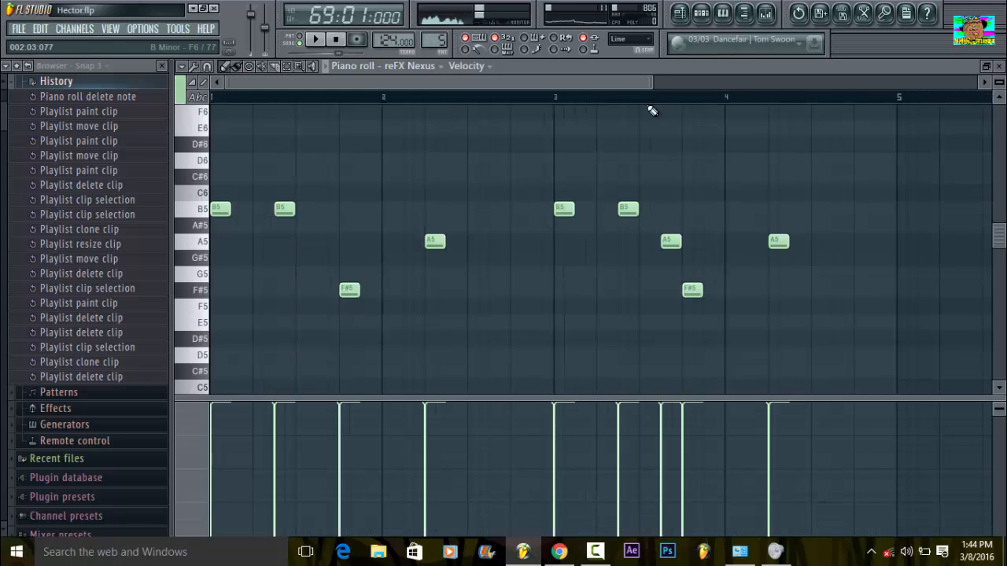
click(998, 66)
click(408, 98)
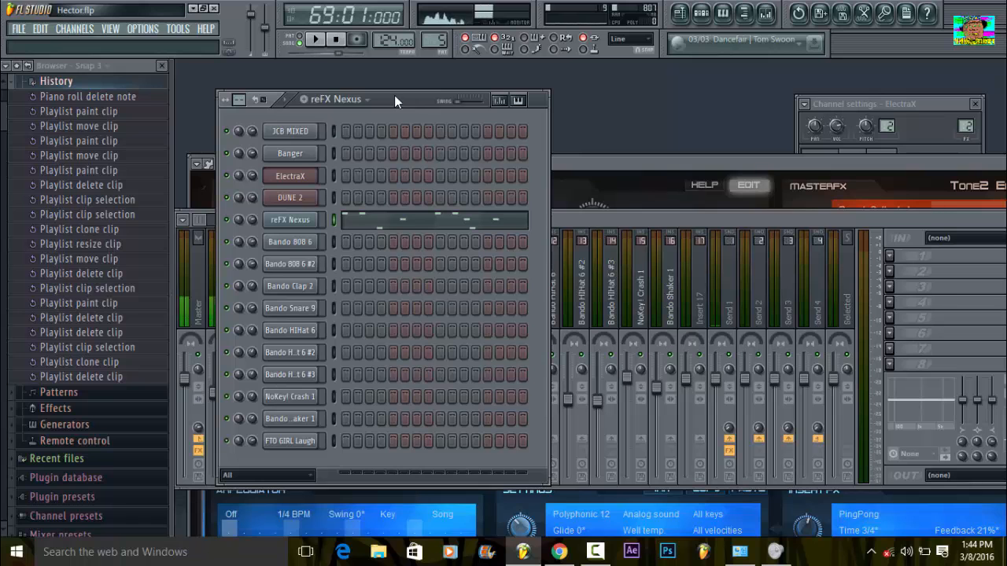
- Revert the project to the oldest history entry, Piano roll delete note, then restore the latest Playlist delete clip entry
click(71, 96)
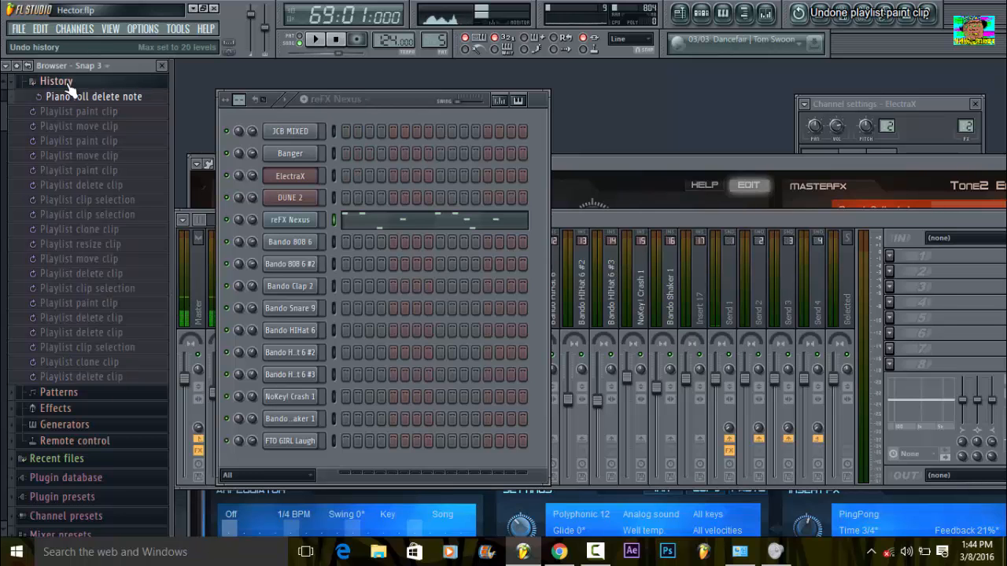
click(89, 378)
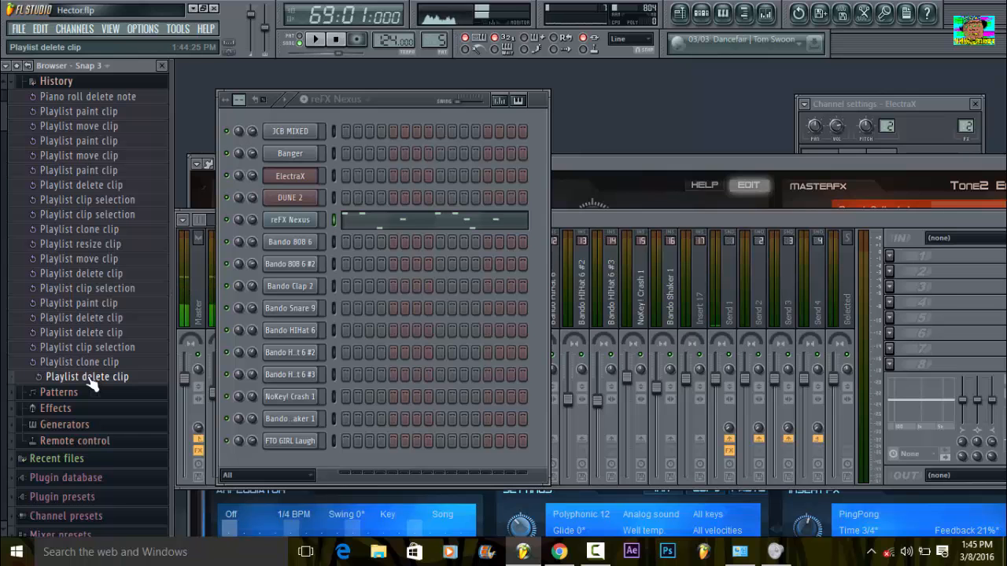
- Collapse the History and Current project folders in the browser
click(97, 83)
scroll(3, 109, up, 1)
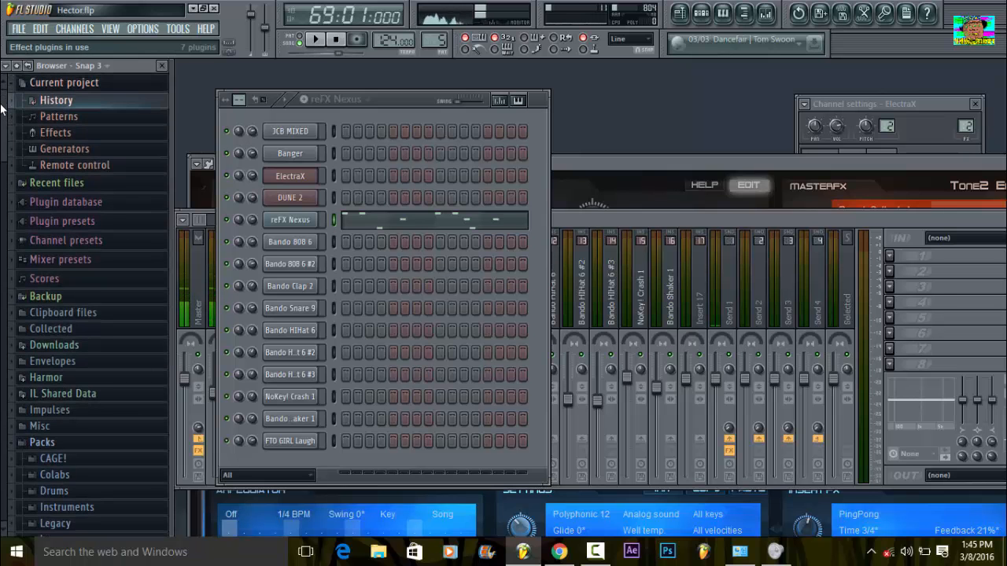
click(60, 84)
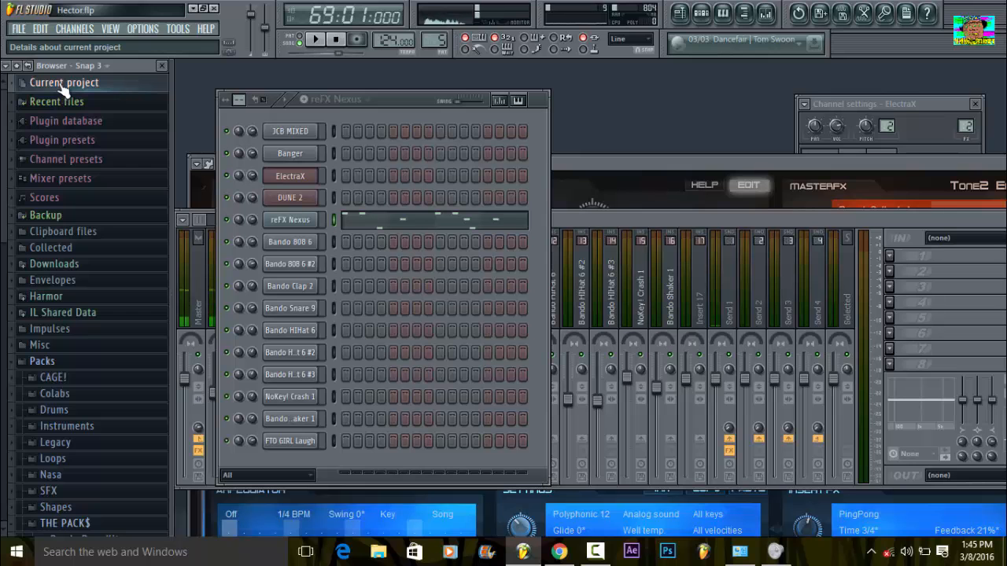
- Open the NoKey! 808's folder in NoKey! DrumKit, preview the NoKey! 808 3 sample and collapse the folder
drag(7, 232, 19, 406)
click(122, 294)
click(113, 325)
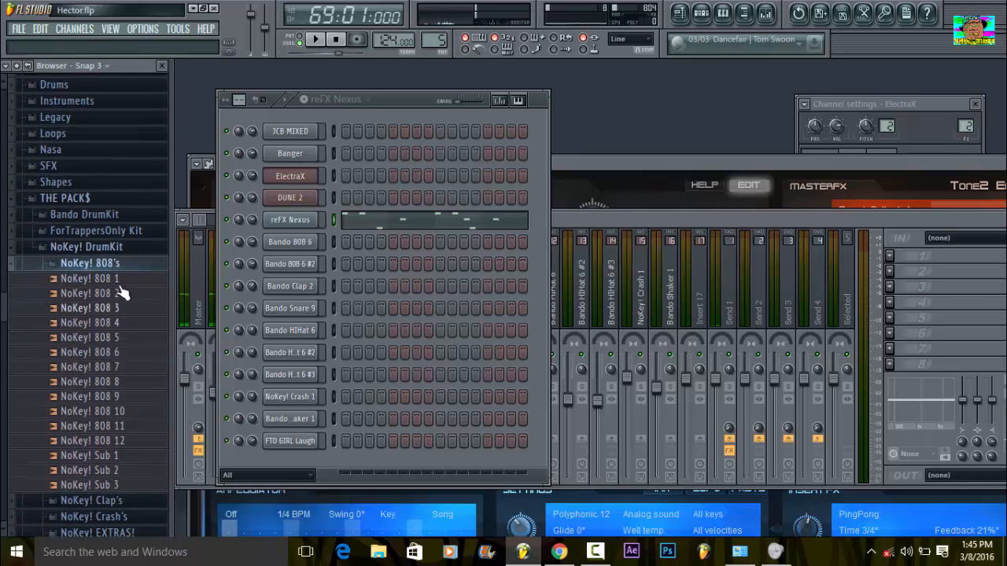
click(109, 309)
click(128, 264)
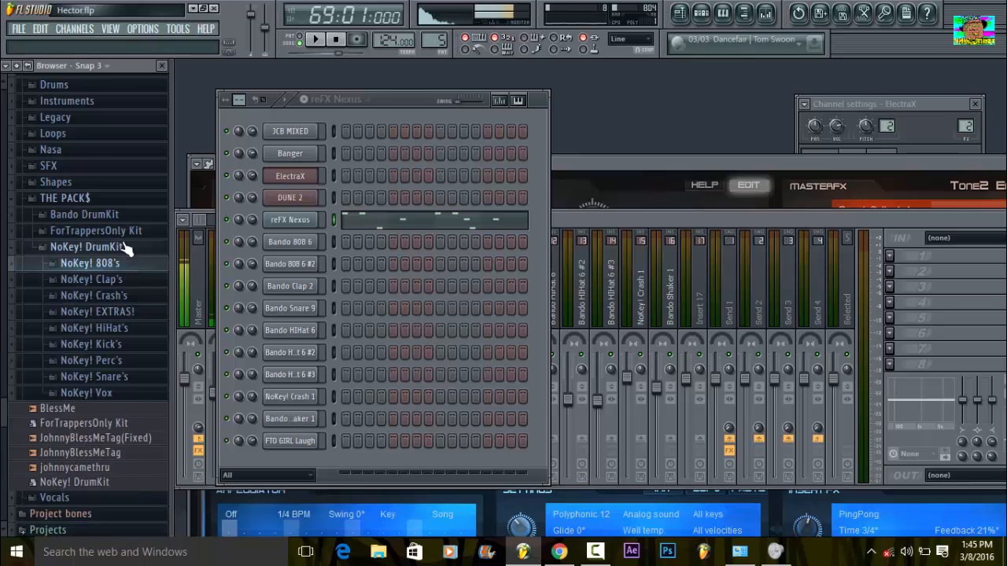
- Collapse the NoKey! DrumKit folder under THE PACK$ in the browser
click(125, 247)
click(122, 236)
click(118, 229)
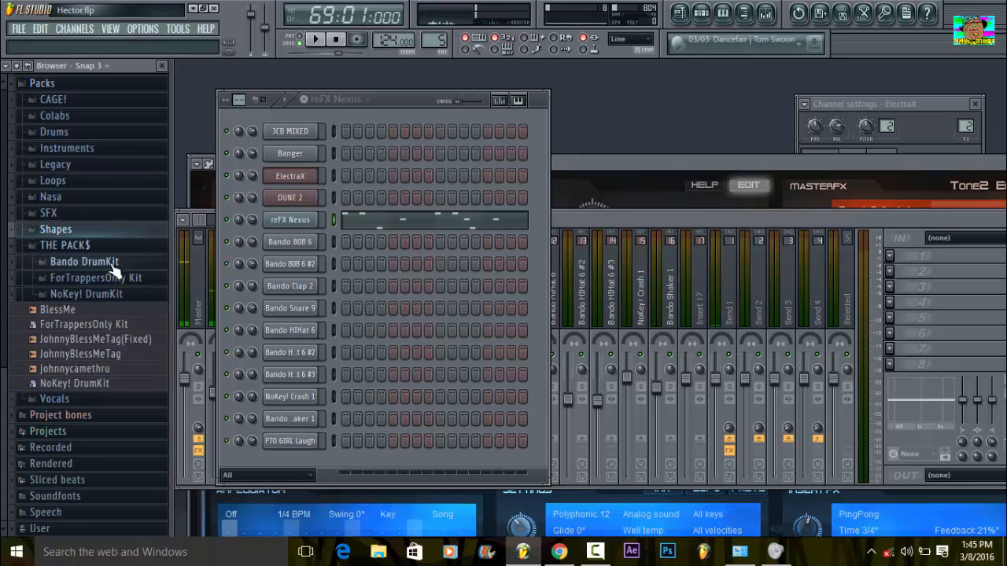
- Open the FTO 808's folder in ForTrappersOnly Kit, preview the ChrisF, Fool, Mafia, Sonny and TM88 808 samples, and collapse the folder
click(114, 280)
click(106, 298)
click(114, 326)
click(120, 341)
click(121, 357)
click(127, 386)
click(128, 412)
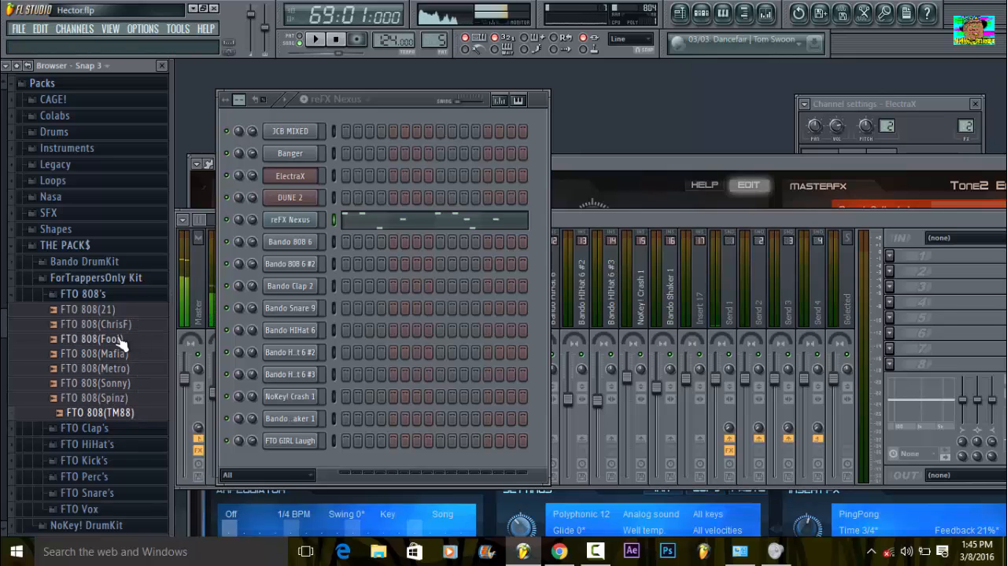
click(108, 296)
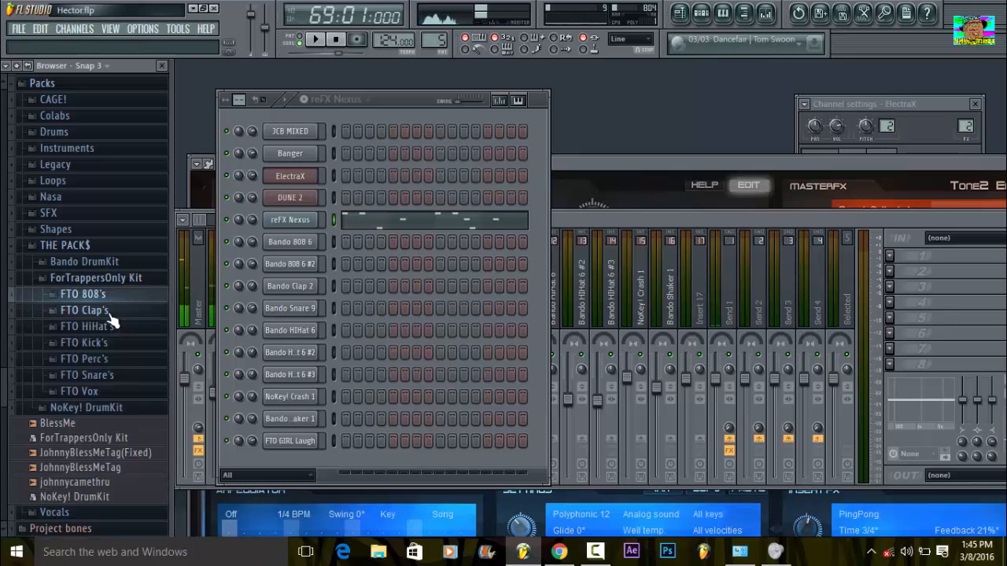
- Open the FTO Clap's folder, preview several of its clap samples and collapse the folder
click(111, 313)
click(110, 343)
click(109, 370)
click(108, 400)
click(105, 313)
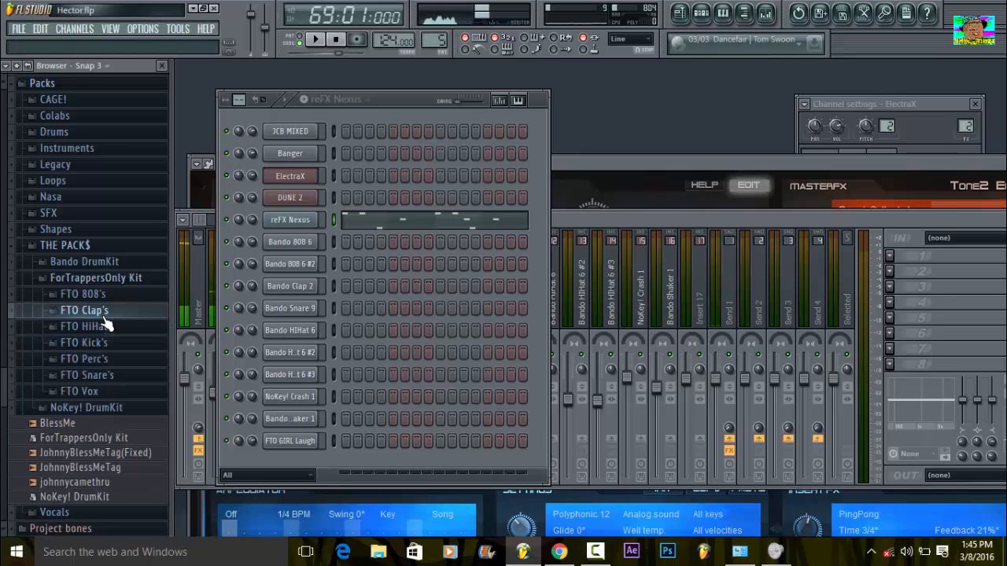
- Collapse the ForTrappersOnly Kit folder and its parent THE PACK$ in the browser
click(131, 395)
click(122, 381)
click(104, 426)
click(131, 224)
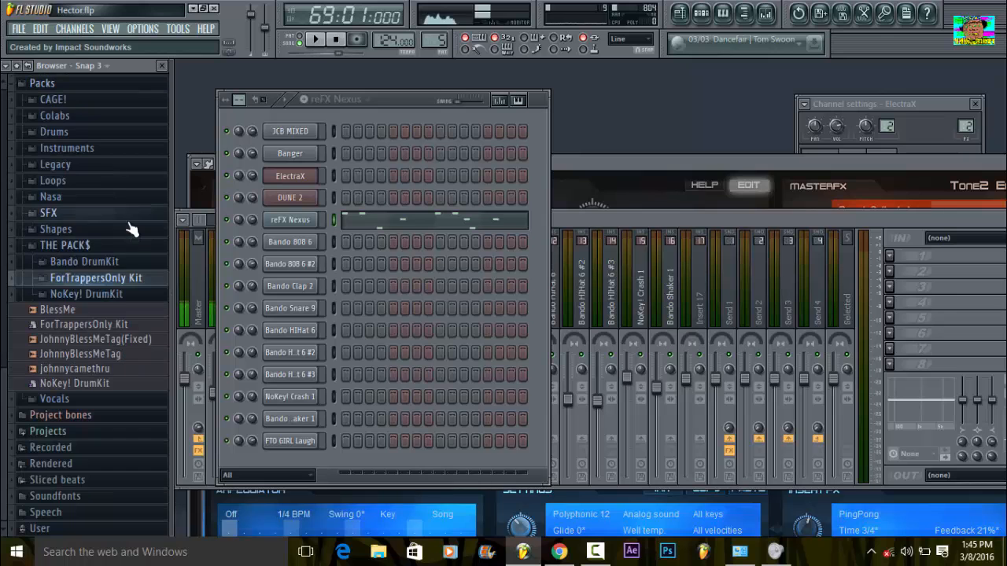
click(100, 248)
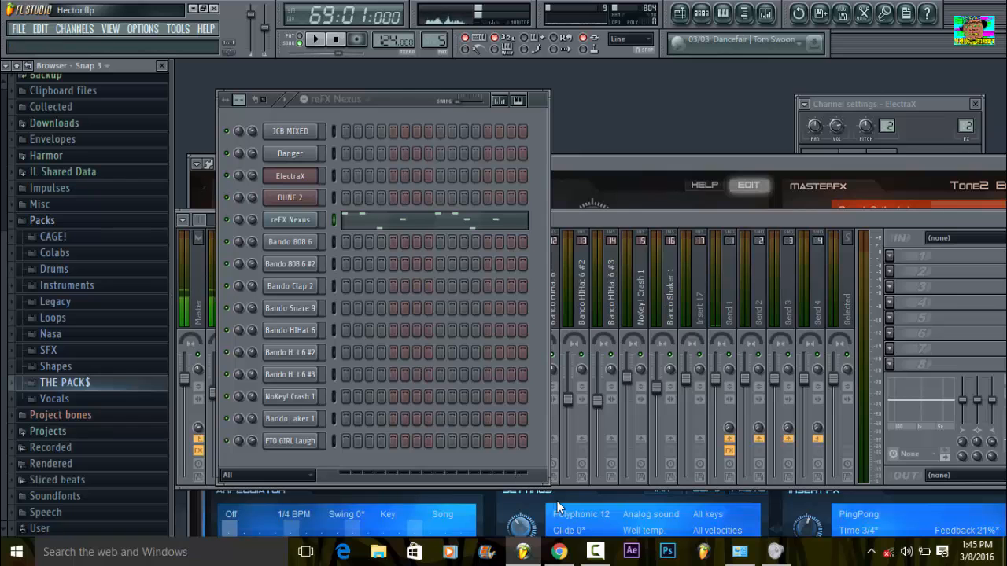
mouse_move(595, 553)
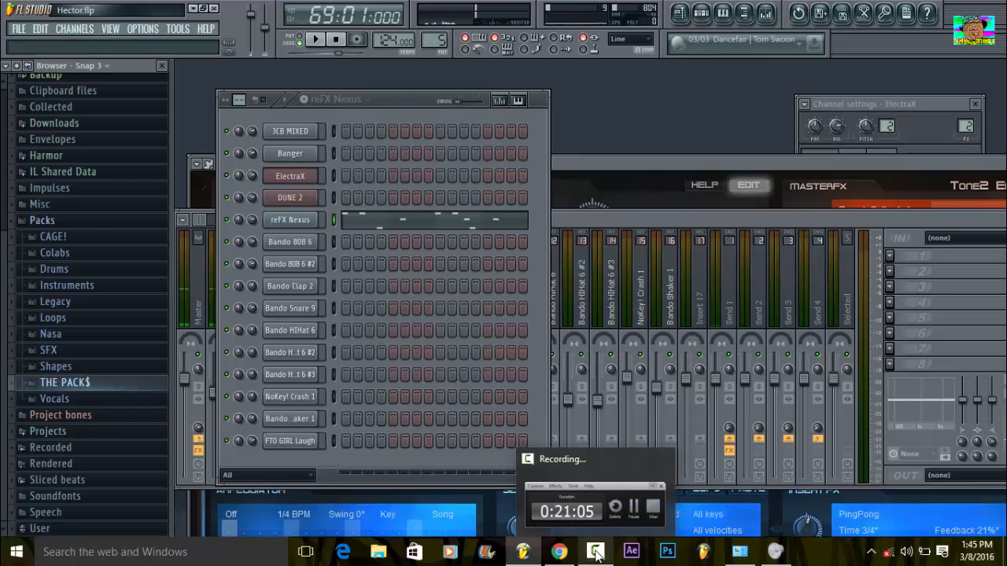
click(595, 553)
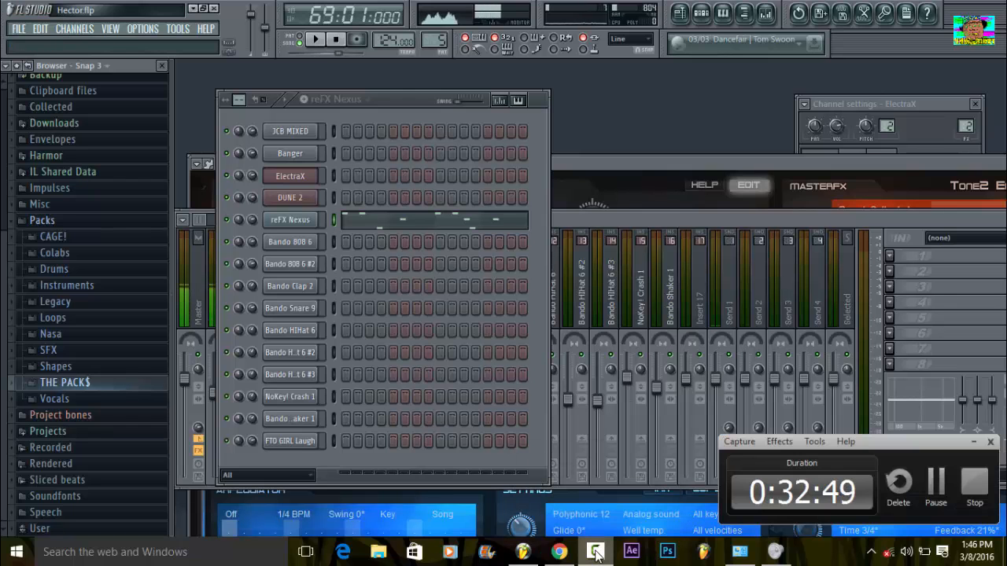